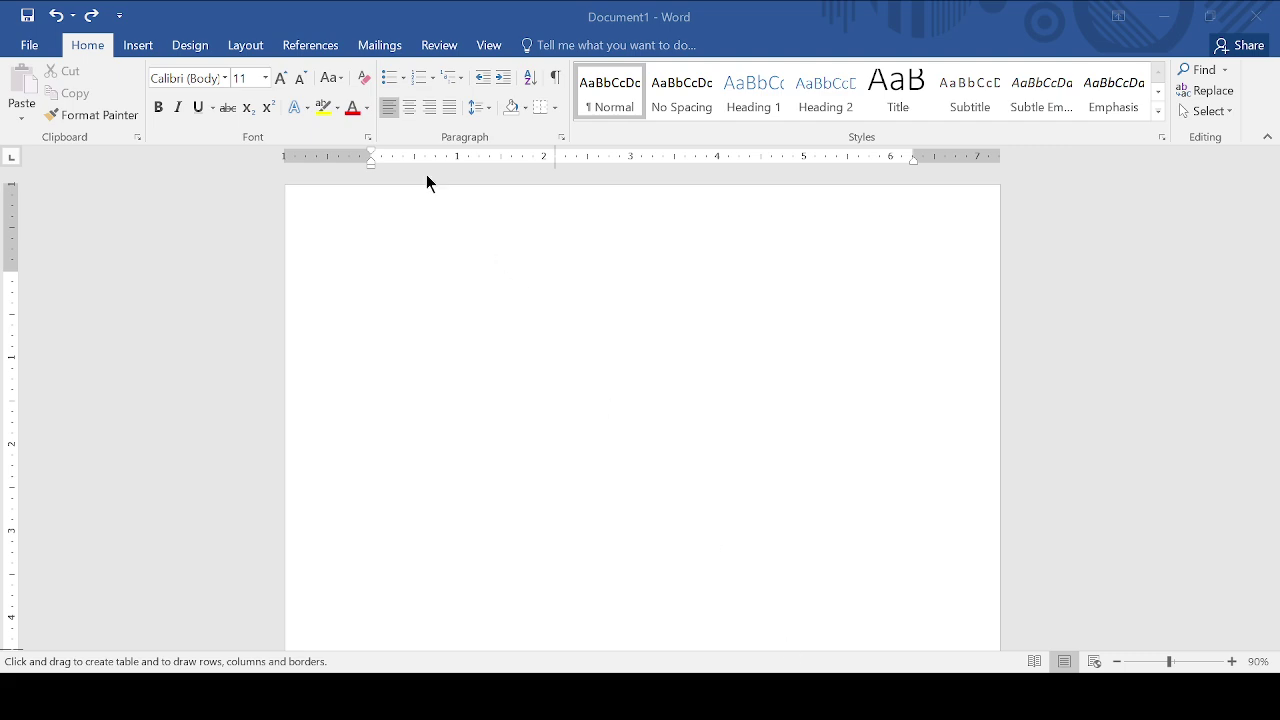
Step: Fill the blank document with four paragraphs of sample text, six sentences each, using the =rand function
left_click(426, 174)
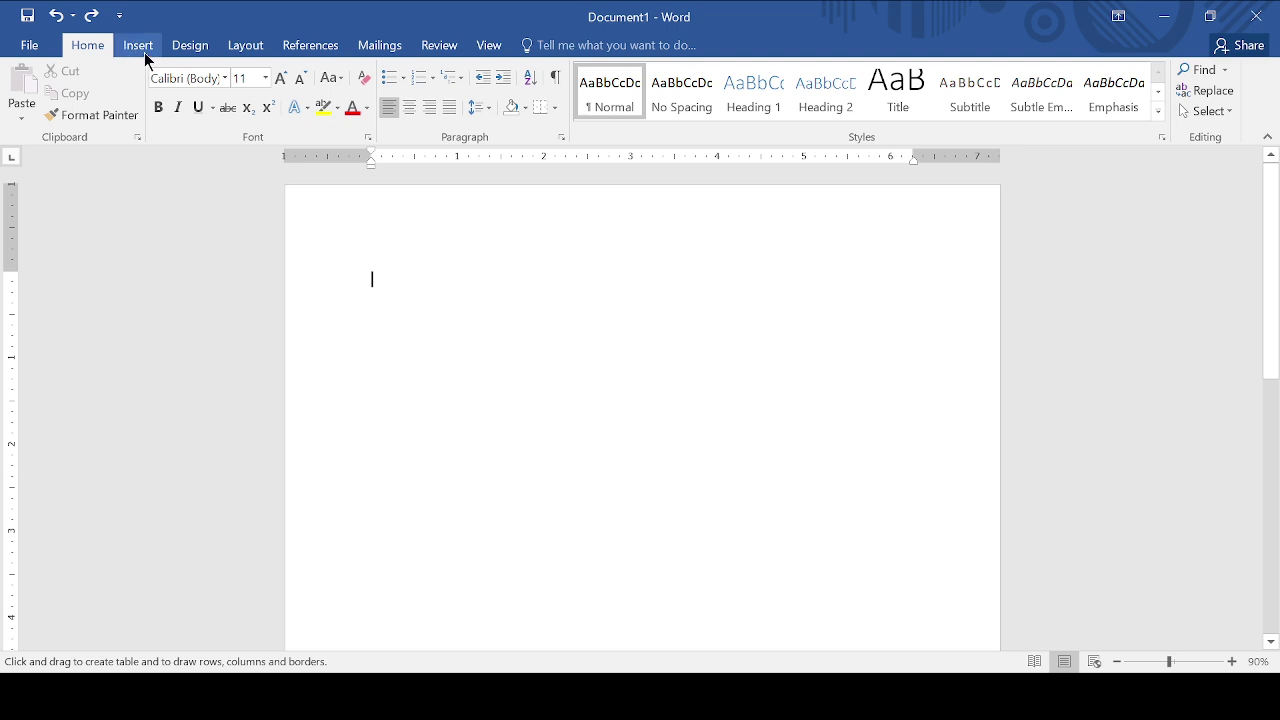
left_click(138, 48)
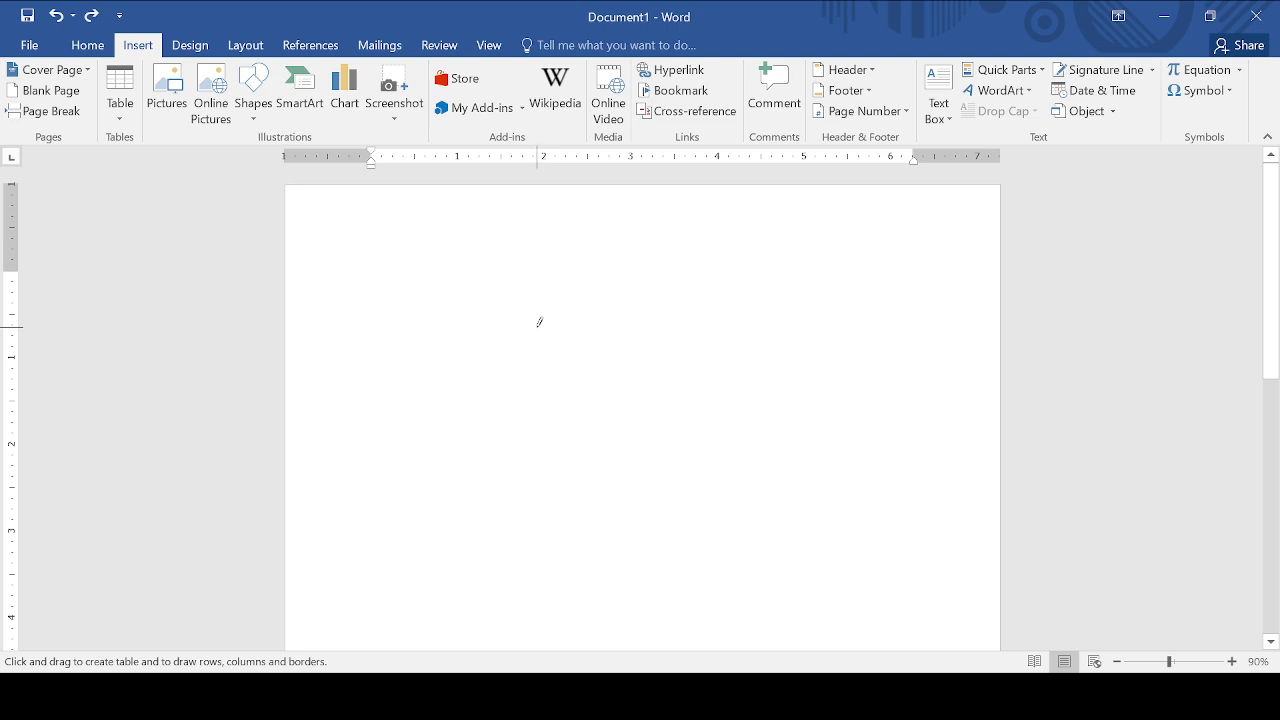
key("Escape")
type("=")
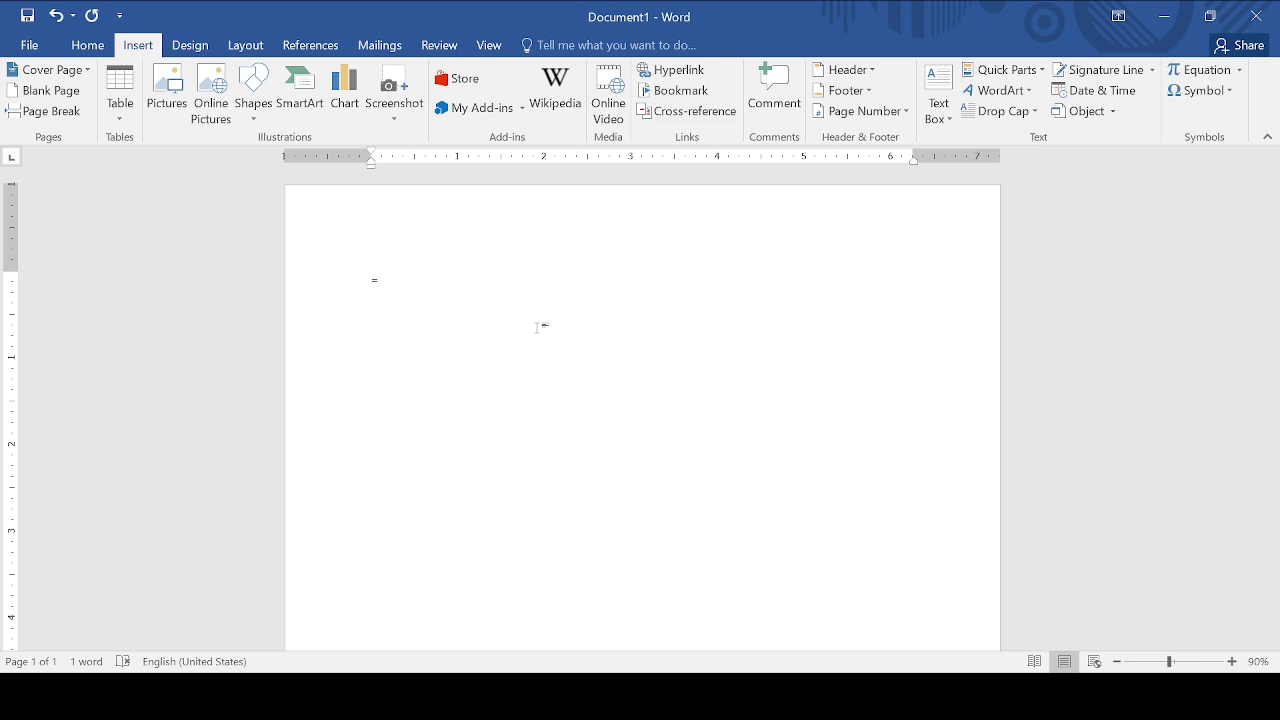
type("rand(")
type("6)")
key("Return")
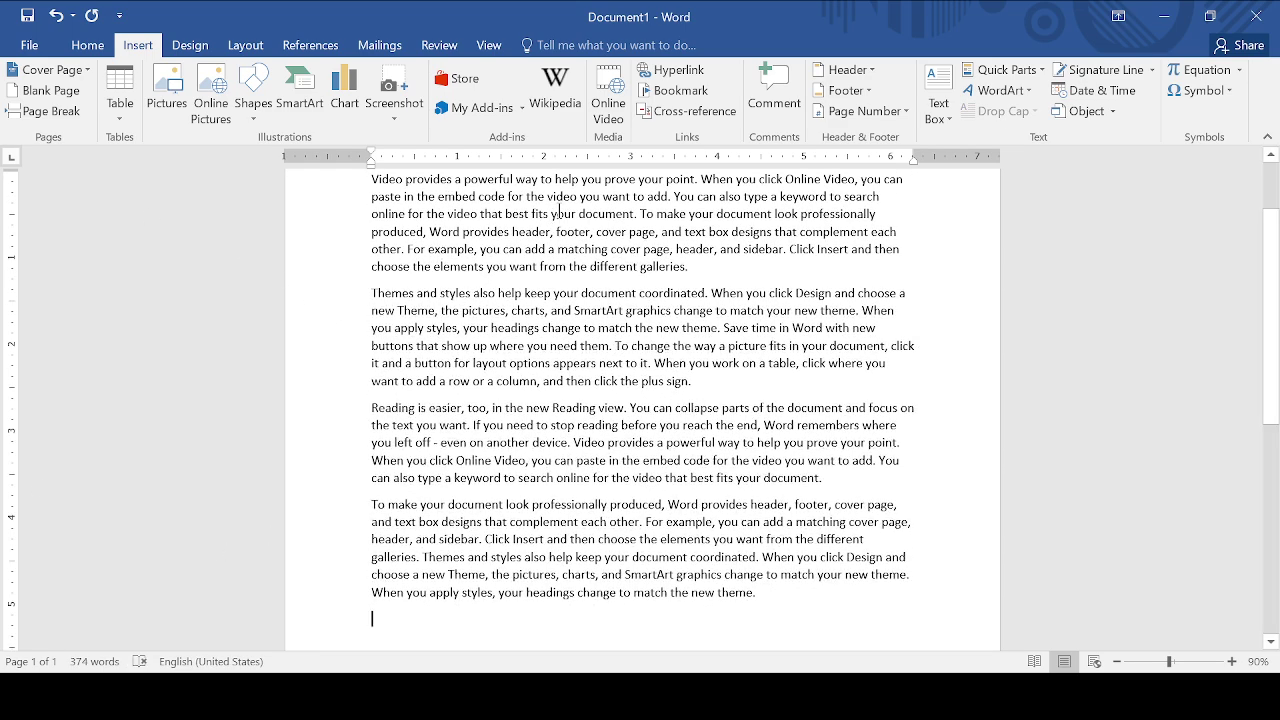
scroll(556, 258, "up", 3)
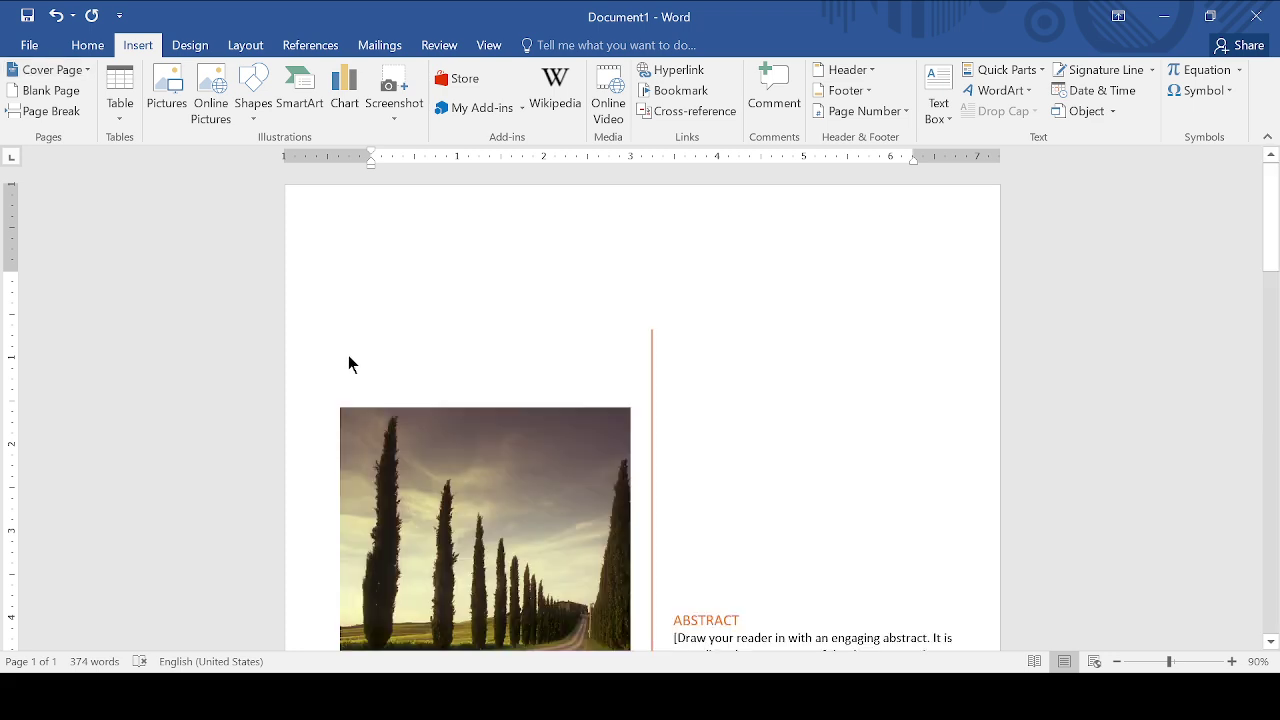
Step: Examine the inserted cover page's title placeholder, picture, abstract block and the body text page that follows it
scroll(455, 349, "down", 2)
scroll(464, 349, "down", 10)
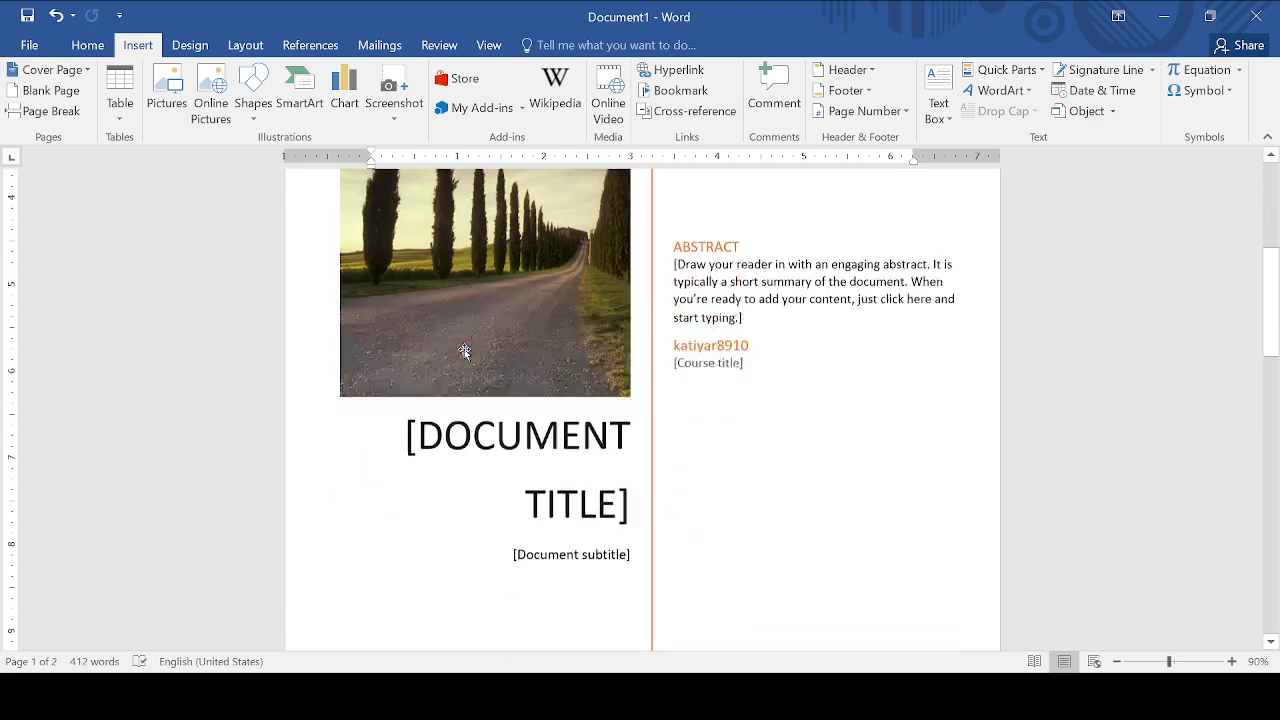
scroll(470, 341, "up", 10)
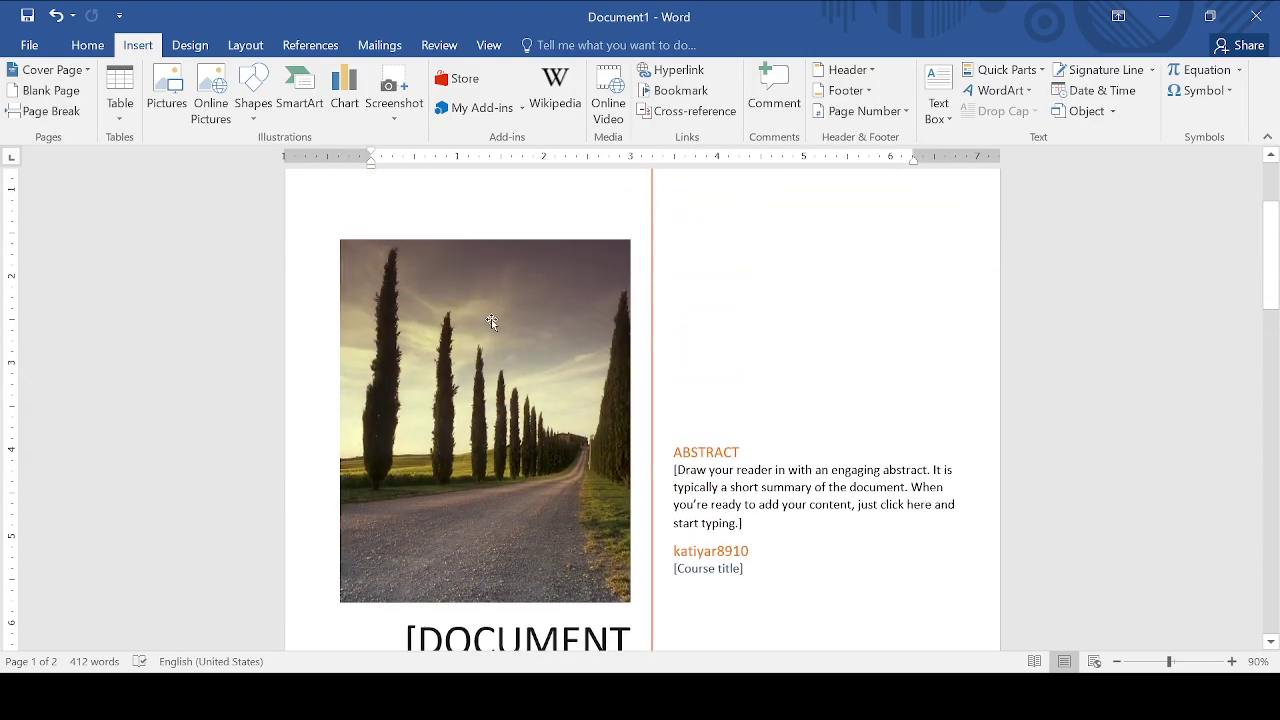
scroll(491, 330, "down", 5)
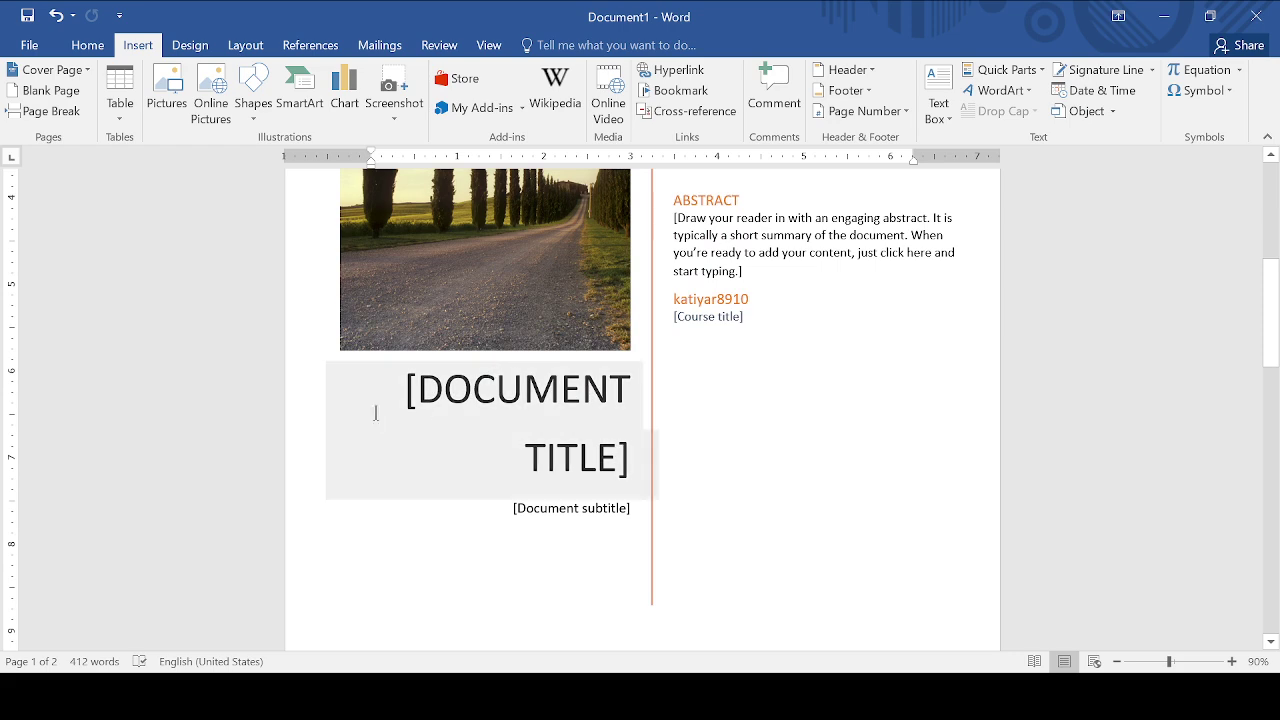
left_click(543, 401)
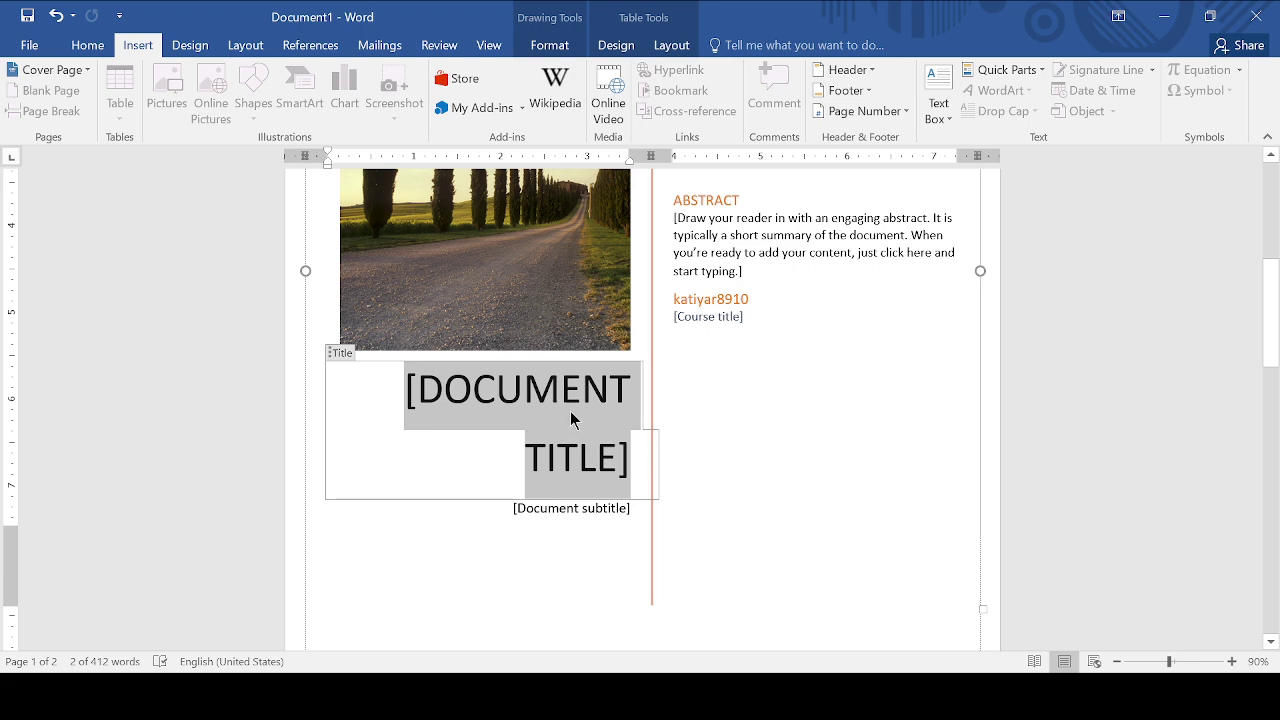
scroll(552, 390, "up", 4)
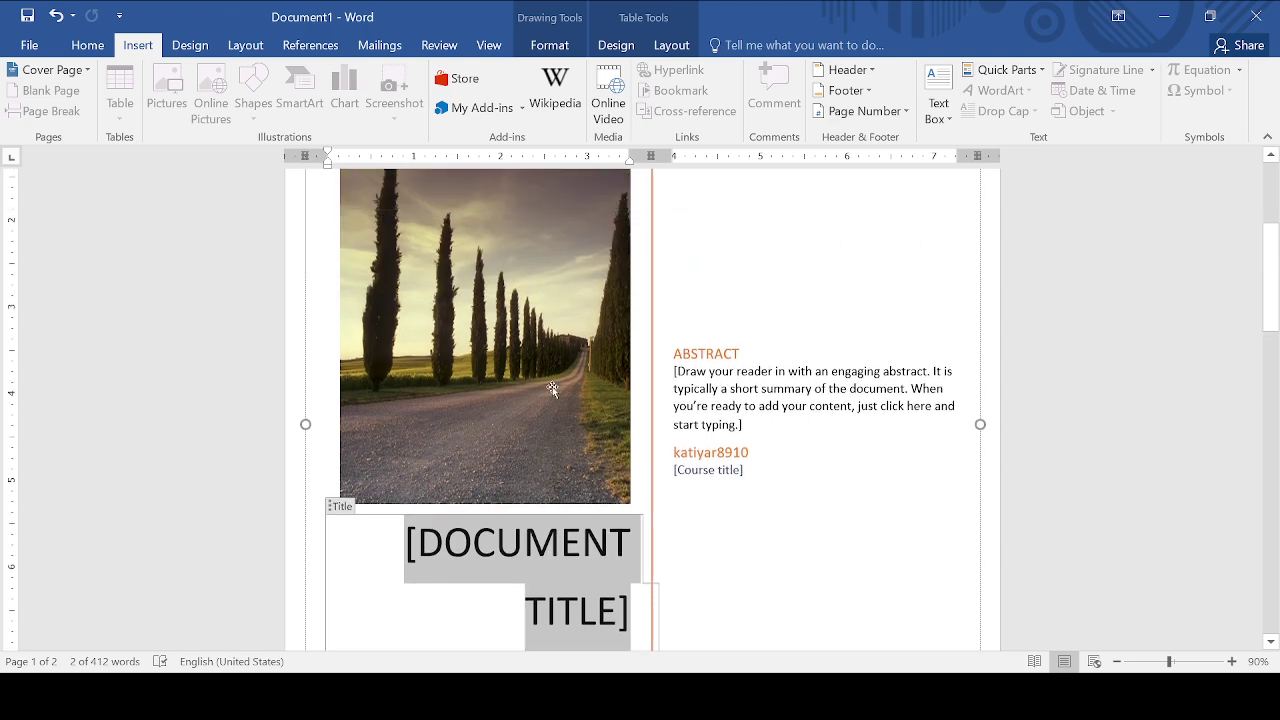
scroll(553, 395, "down", 3)
scroll(555, 393, "down", 3)
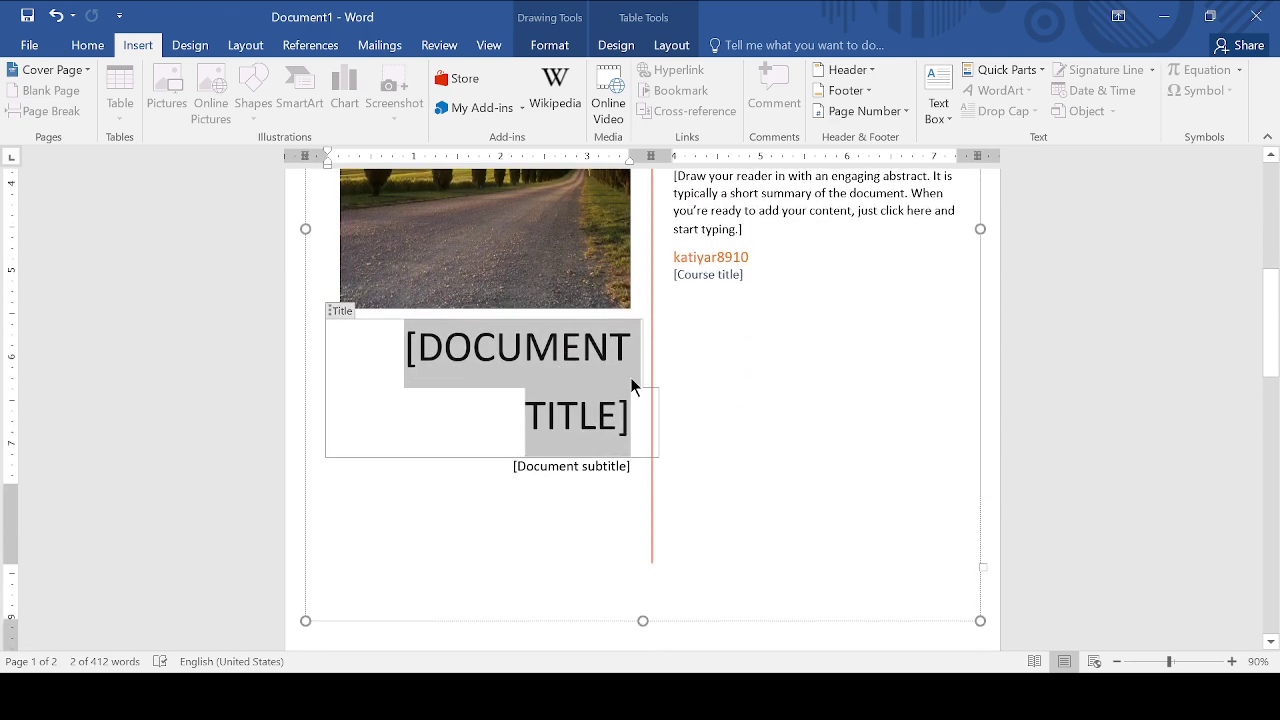
scroll(516, 364, "up", 10)
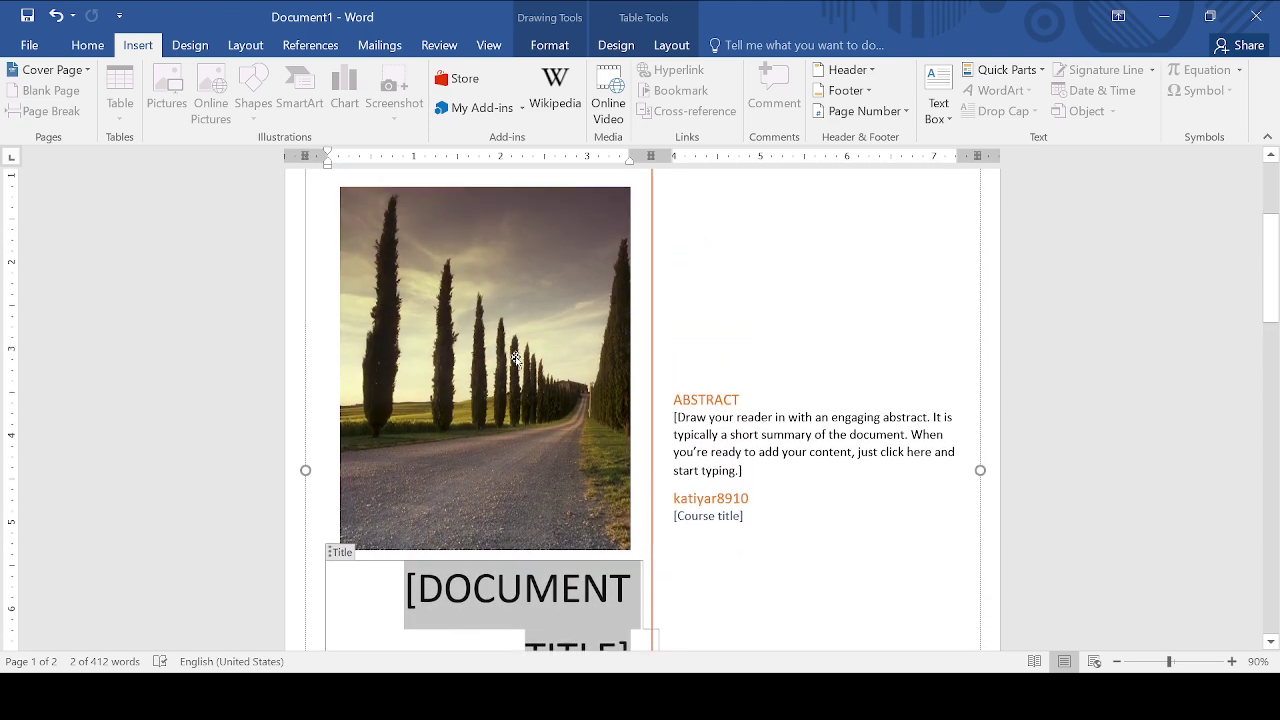
scroll(517, 354, "down", 5)
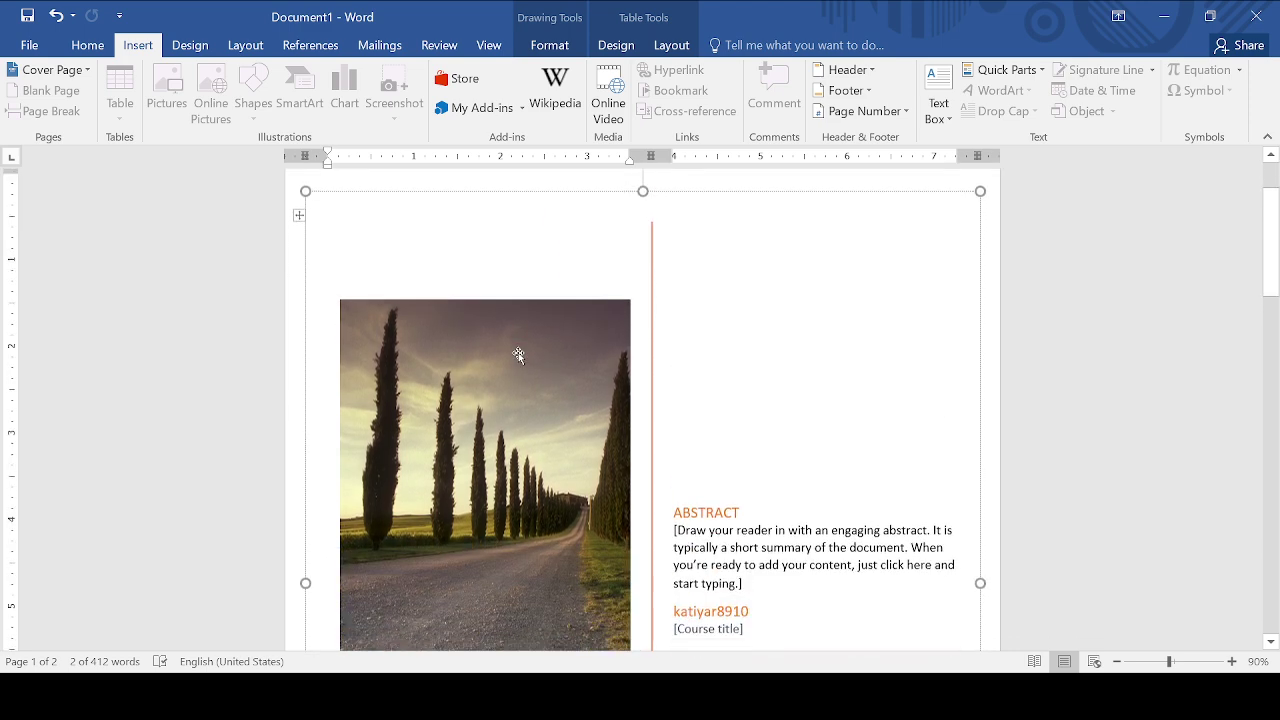
left_click(537, 341)
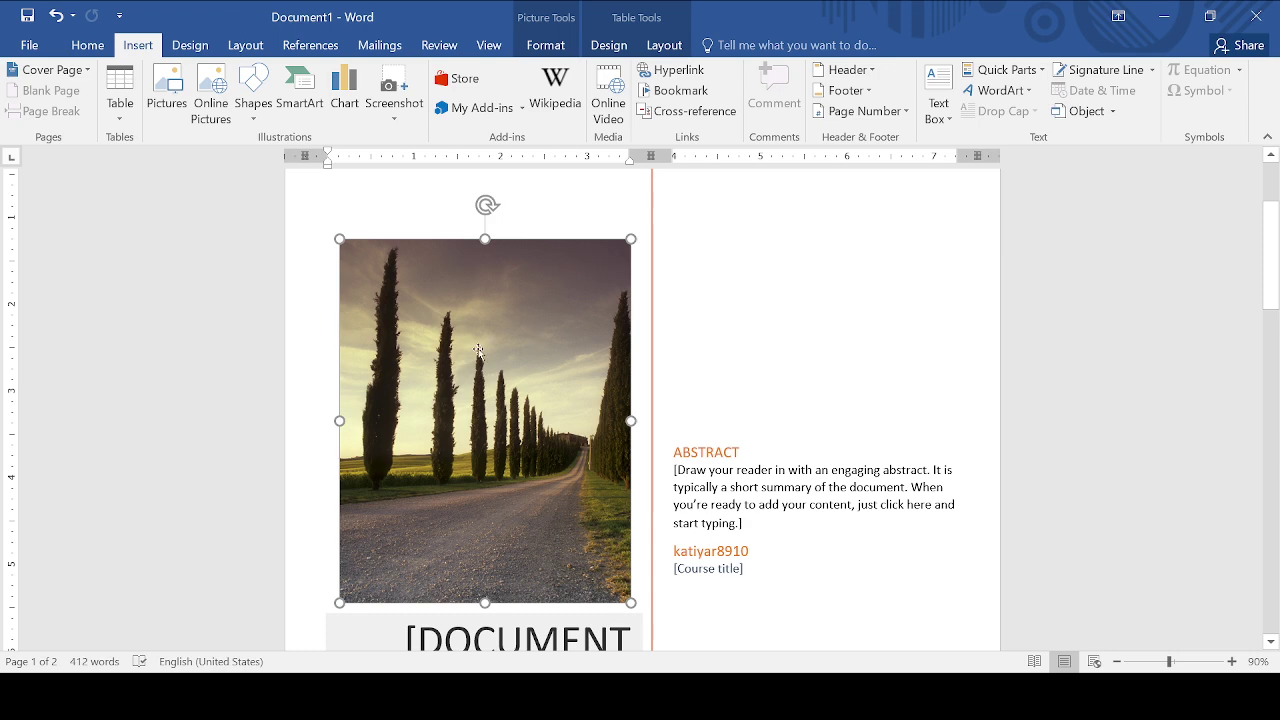
scroll(500, 340, "down", 10)
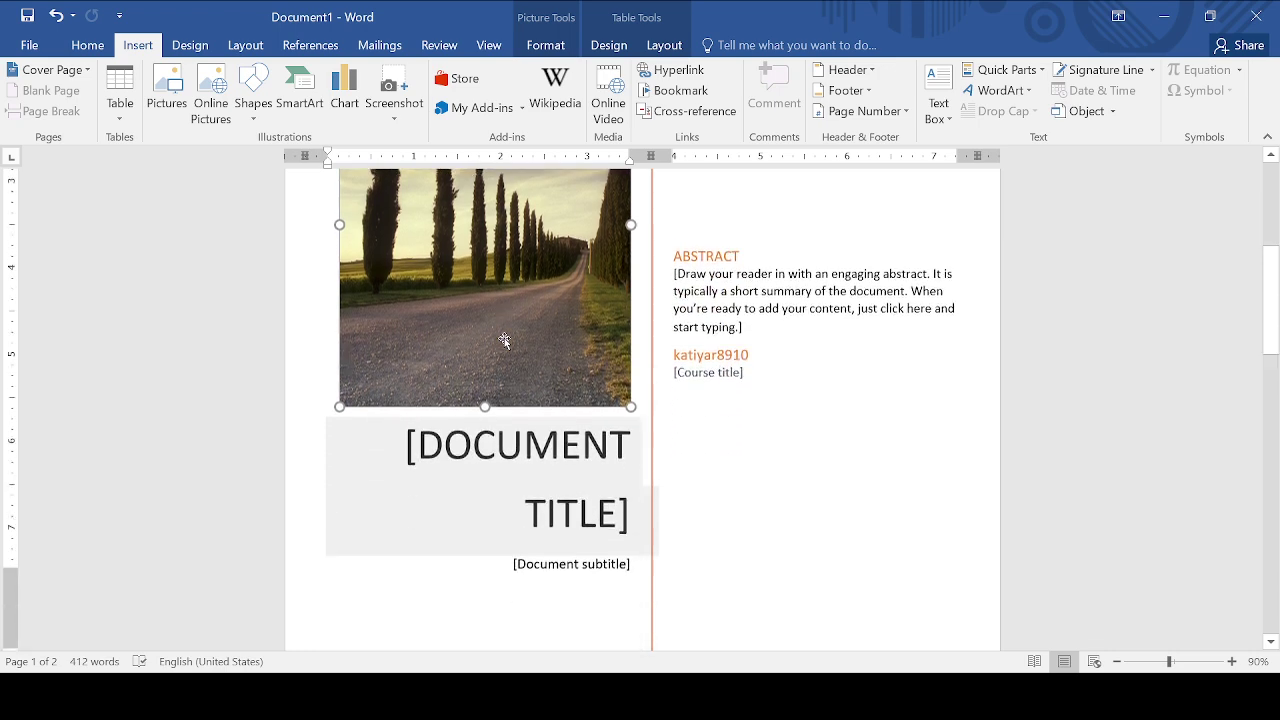
scroll(514, 330, "down", 7)
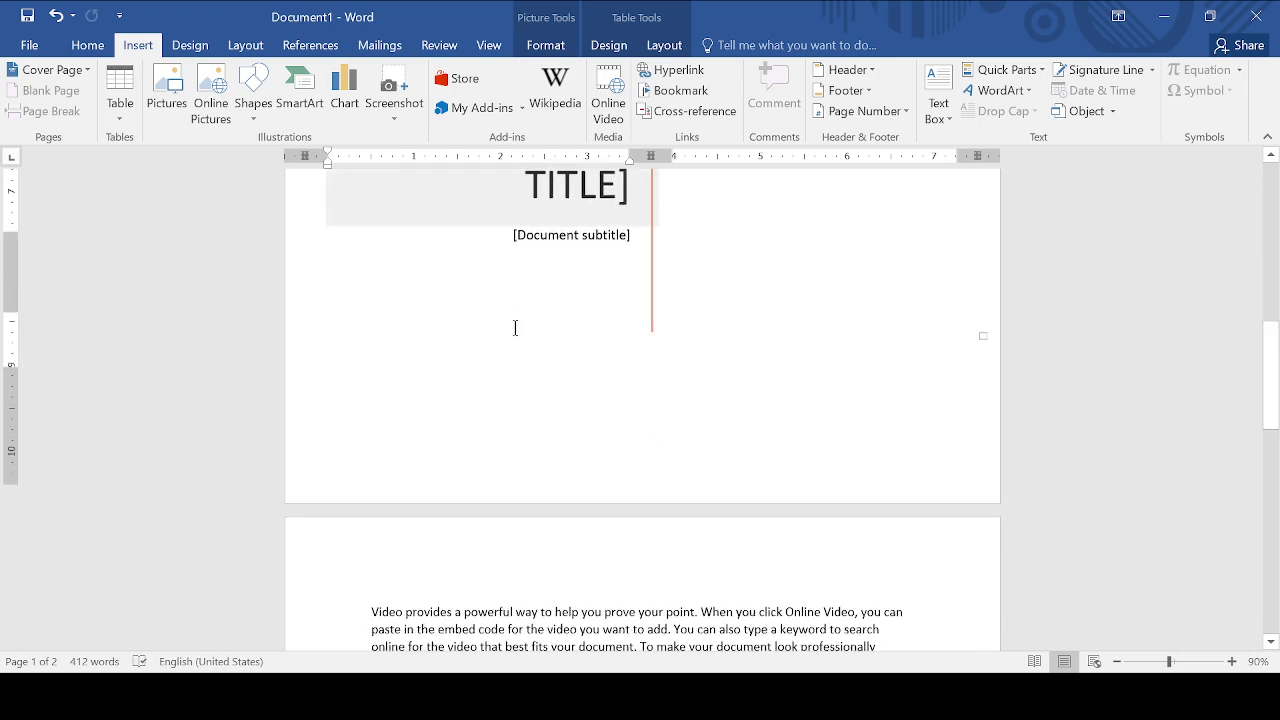
scroll(515, 327, "up", 5)
scroll(515, 327, "up", 6)
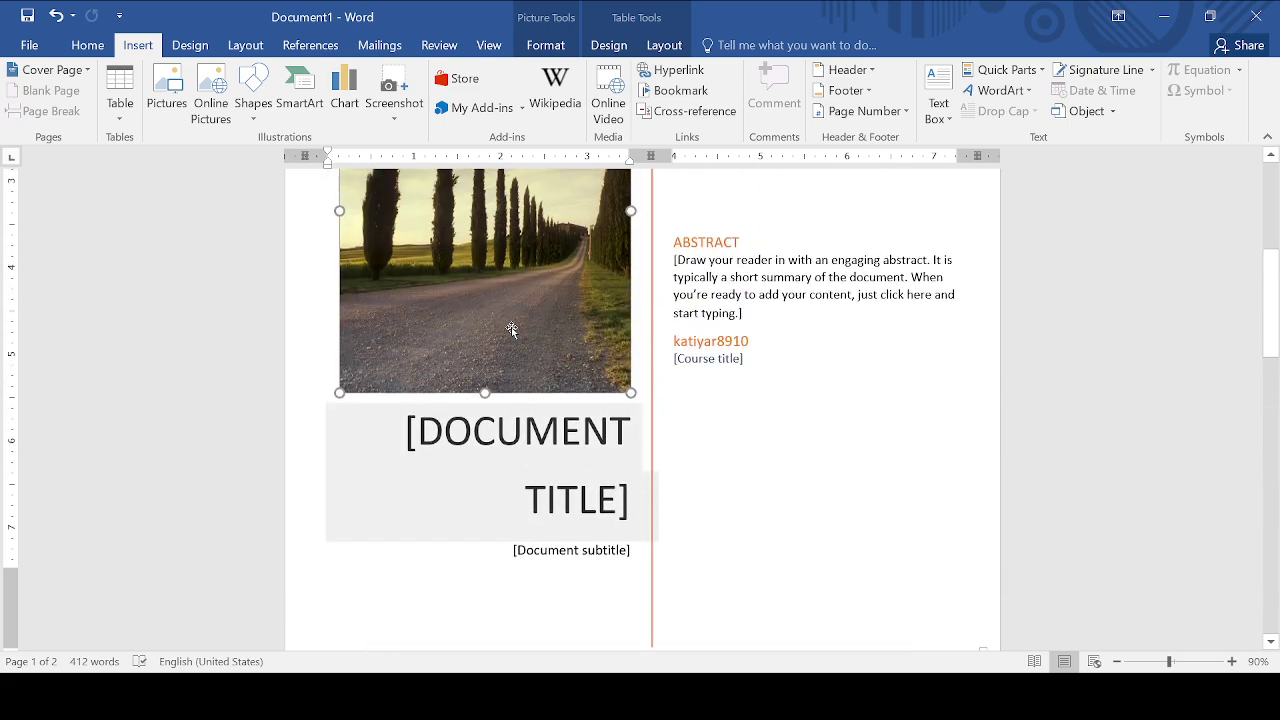
Step: Undo the cover page insertion, leaving only the sample text
key("ctrl+z")
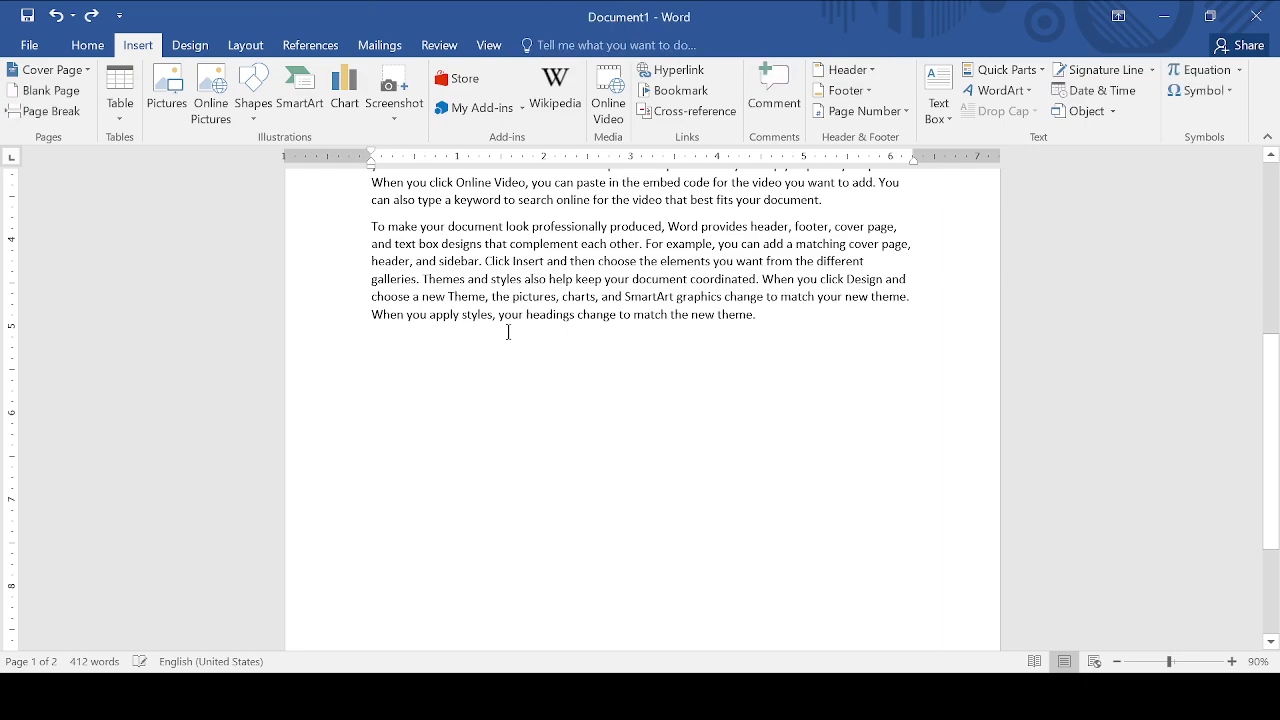
scroll(420, 335, "up", 8)
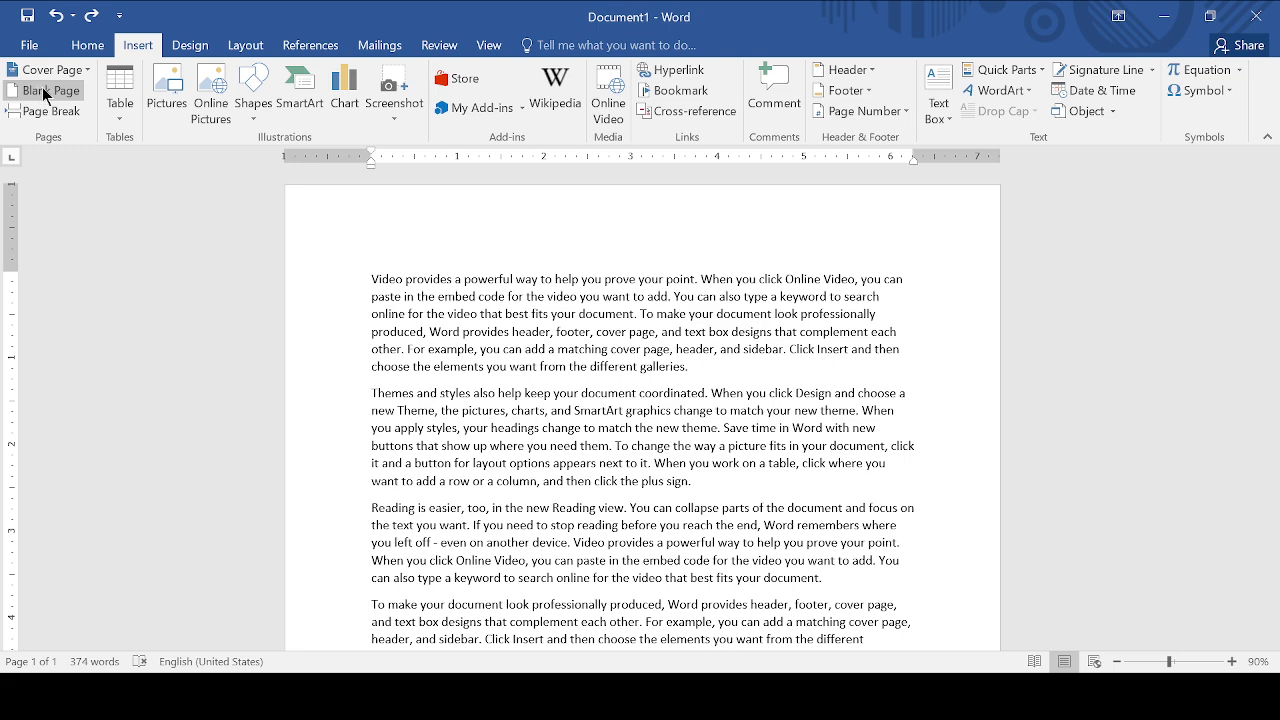
Step: Try adding a blank page after the sample text and undo the insertion
left_click(47, 91)
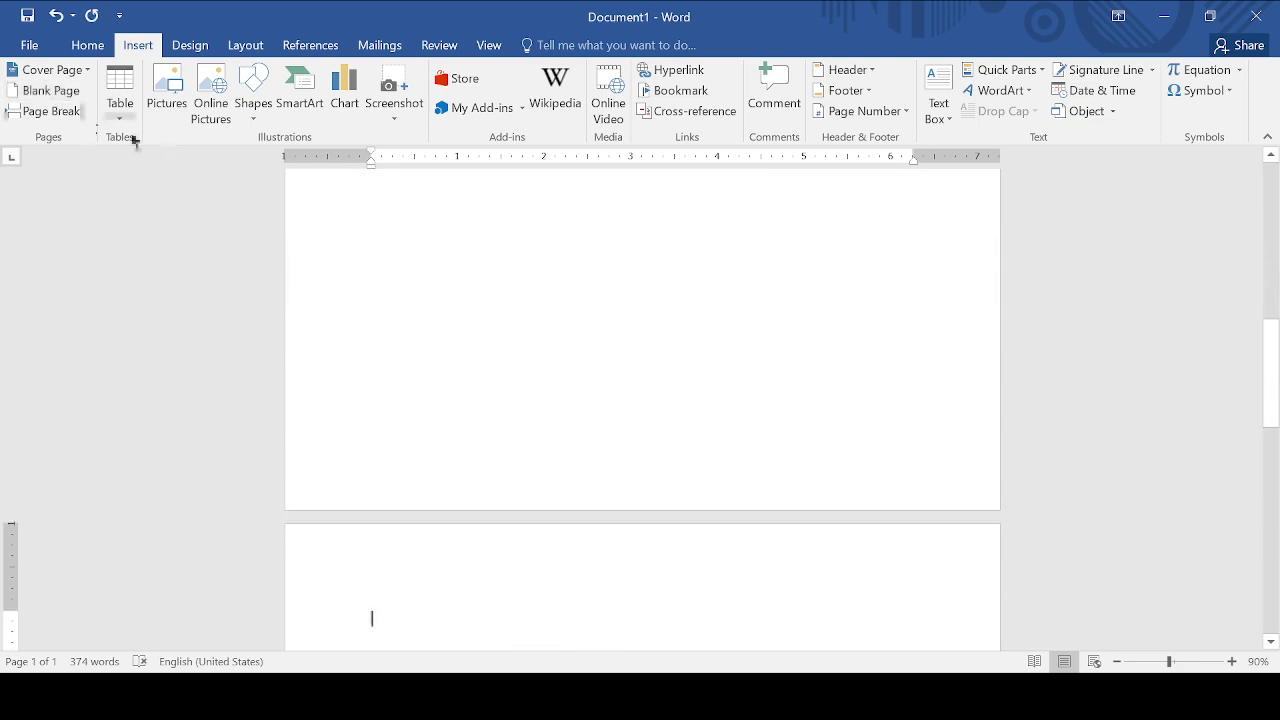
scroll(466, 314, "down", 2)
scroll(470, 308, "up", 3)
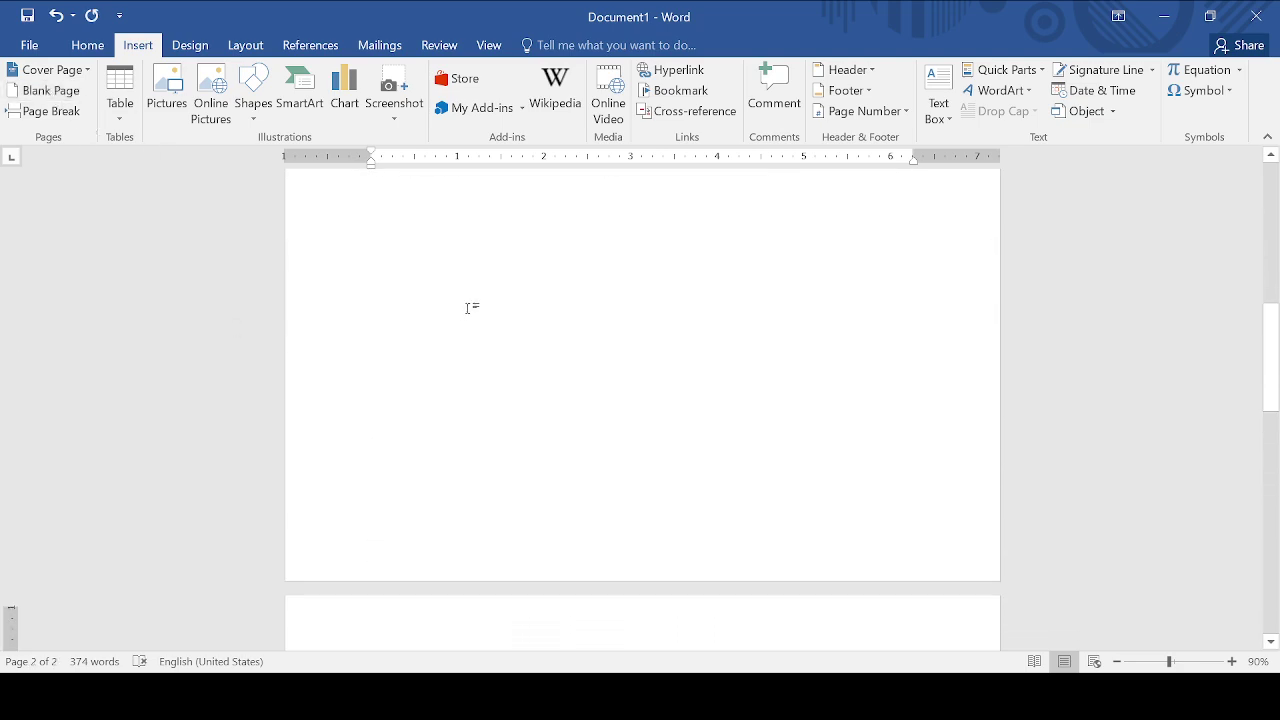
scroll(470, 308, "up", 5)
scroll(470, 294, "down", 15)
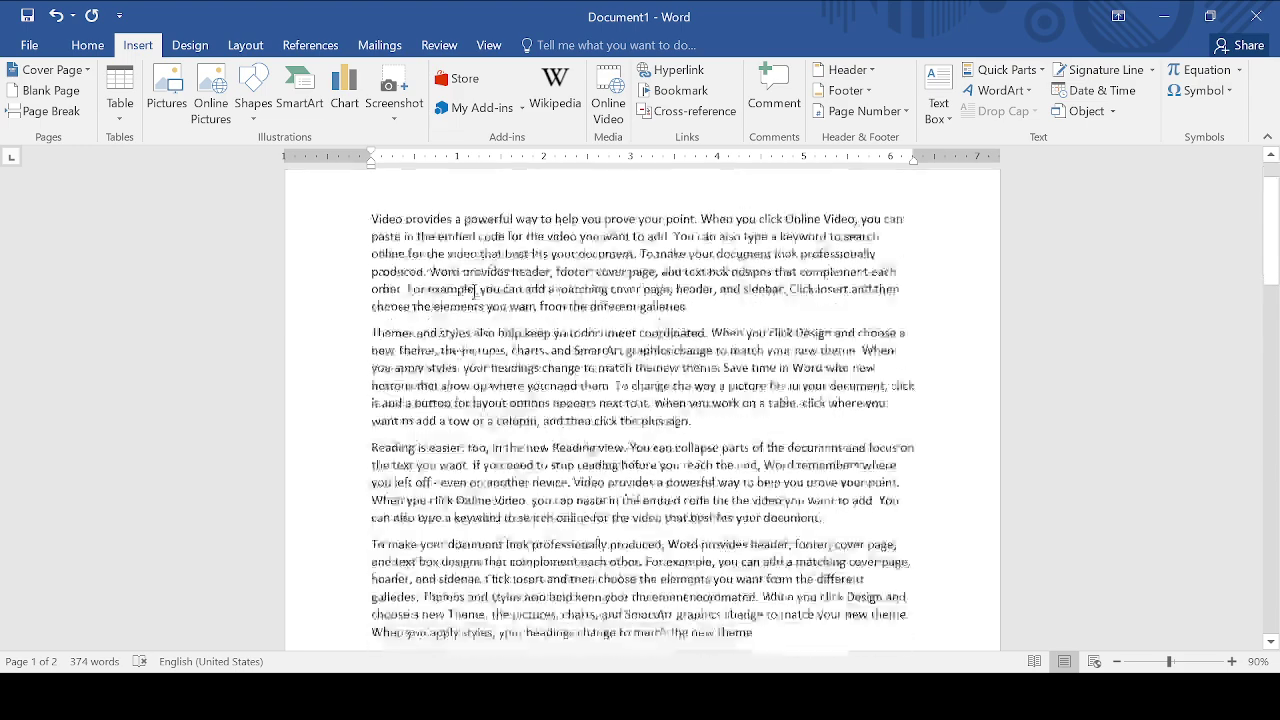
scroll(490, 276, "down", 4)
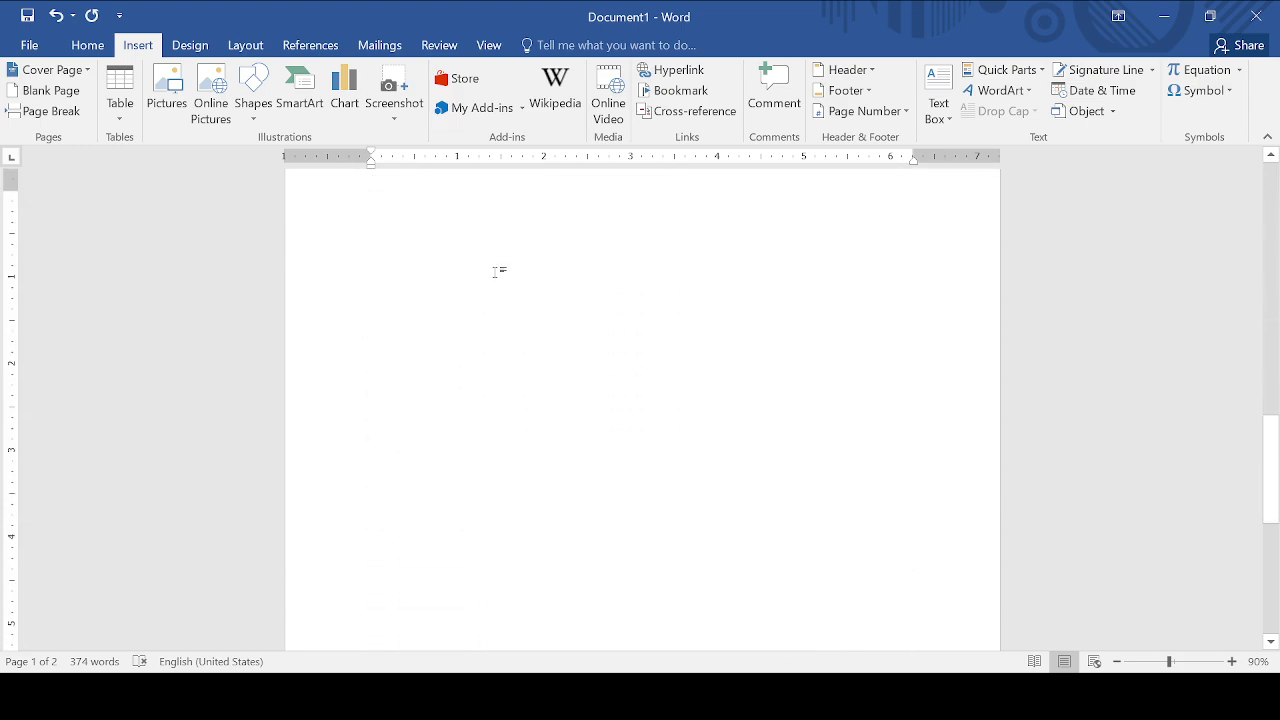
scroll(521, 316, "up", 3)
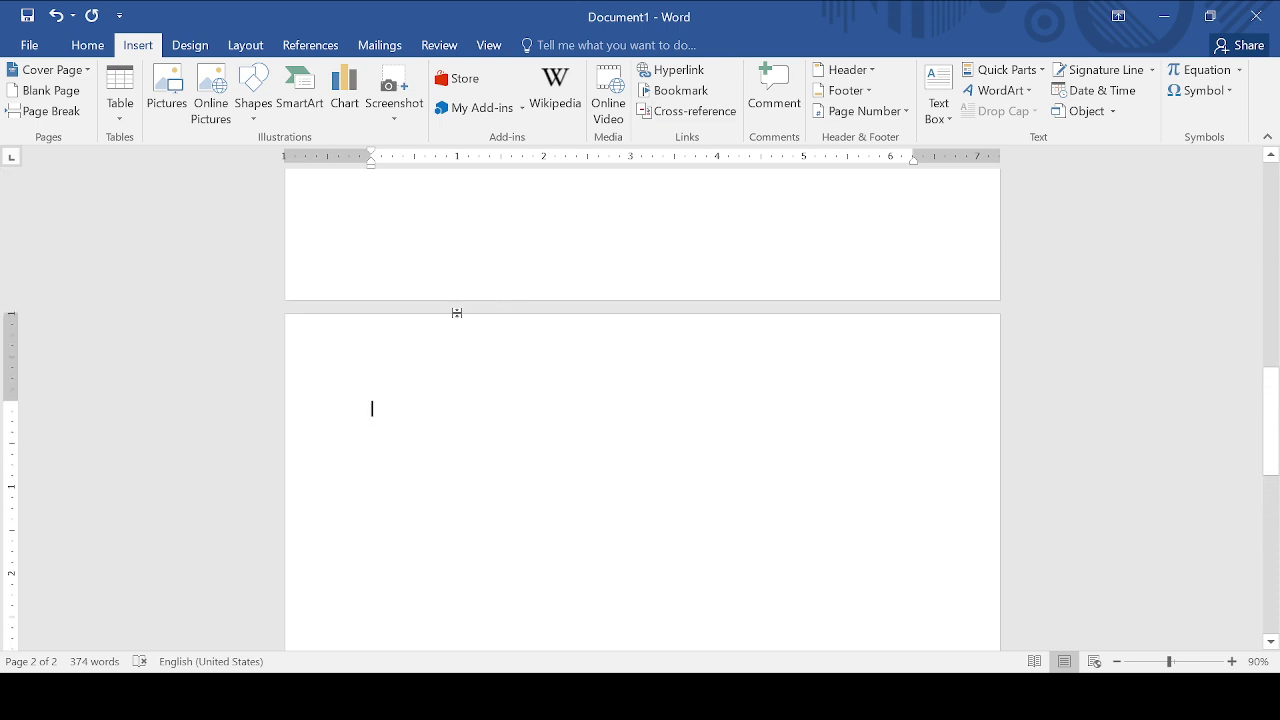
double_click(470, 306)
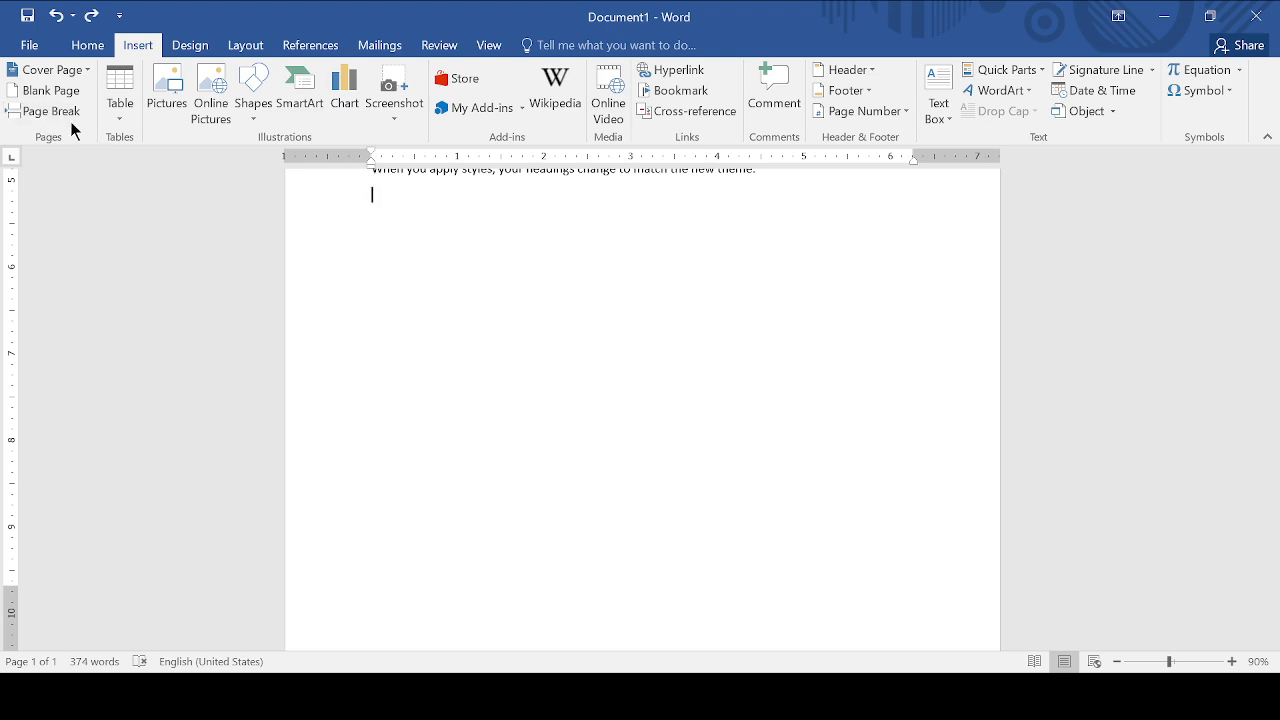
scroll(391, 337, "up", 10)
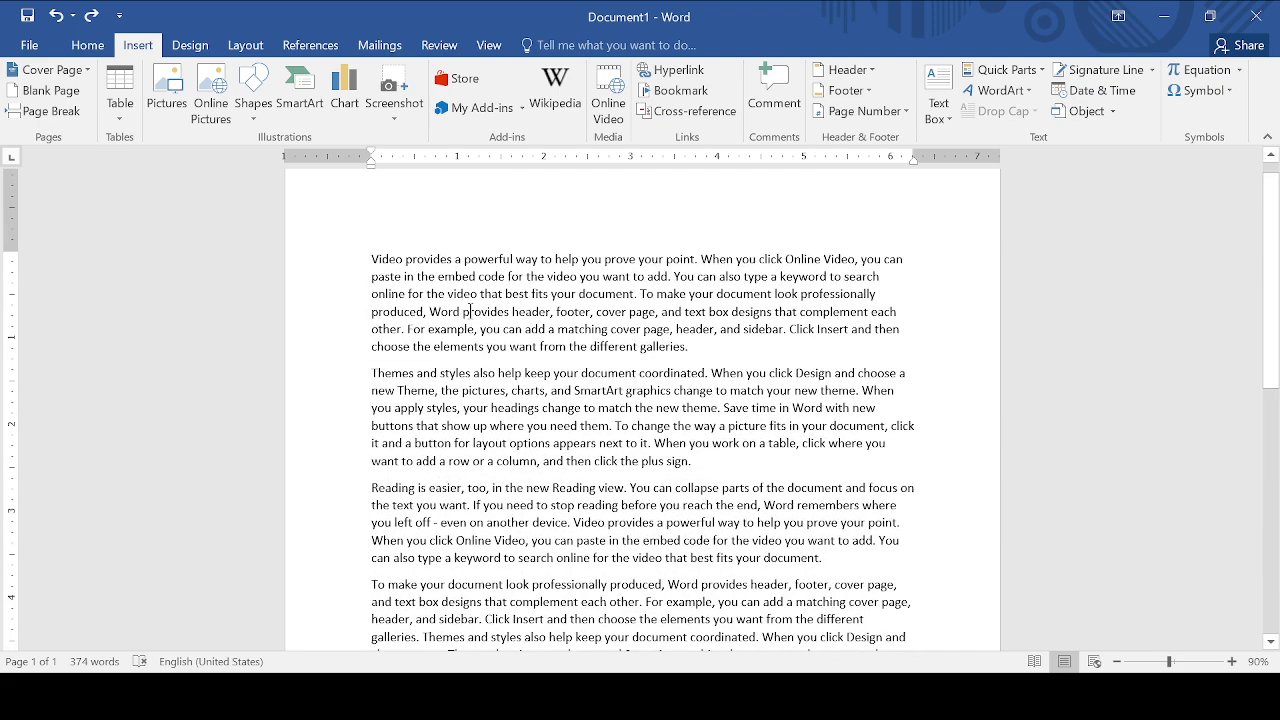
Step: Insert a blank page at the end of the document, below the last sample paragraph
scroll(470, 311, "down", 3)
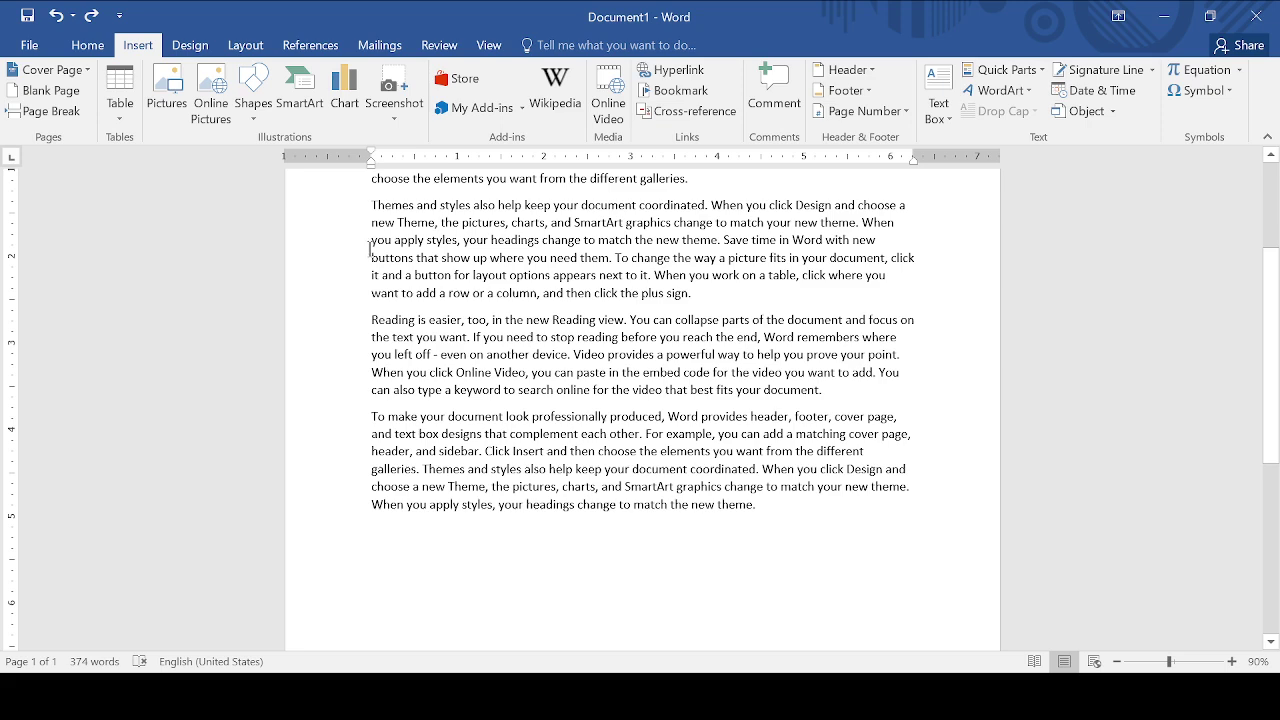
scroll(370, 250, "down", 2)
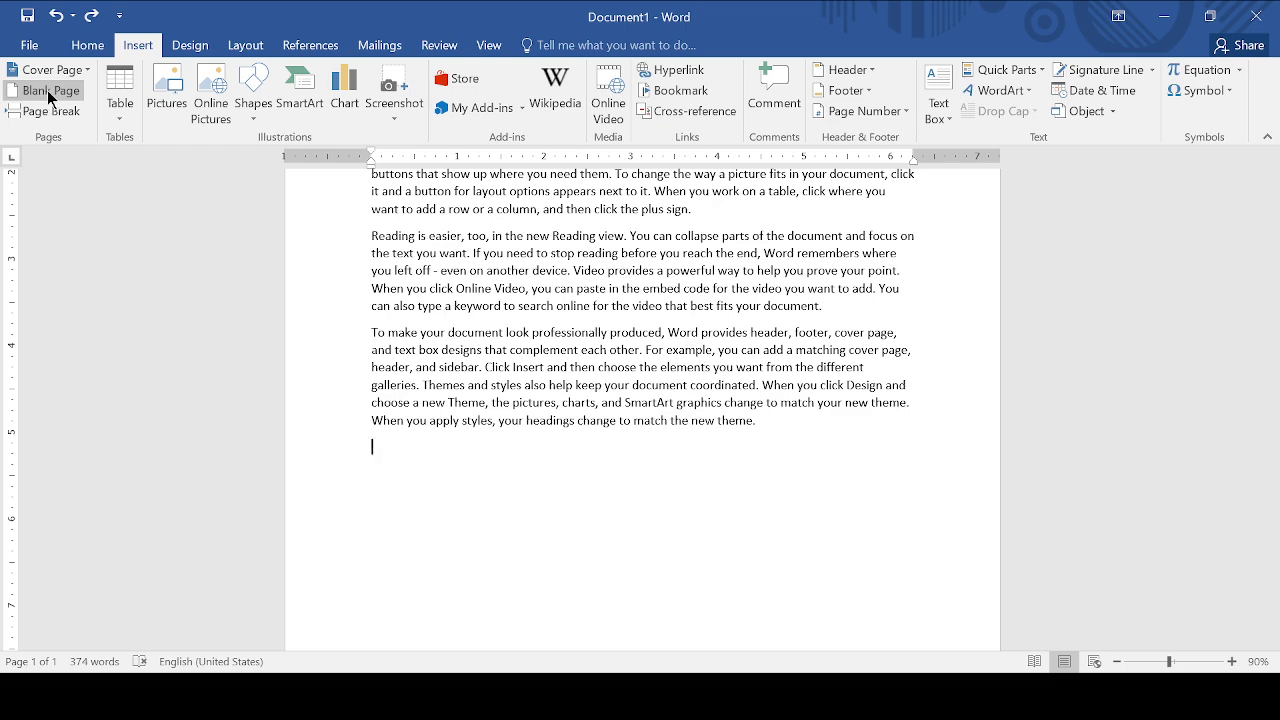
left_click(52, 91)
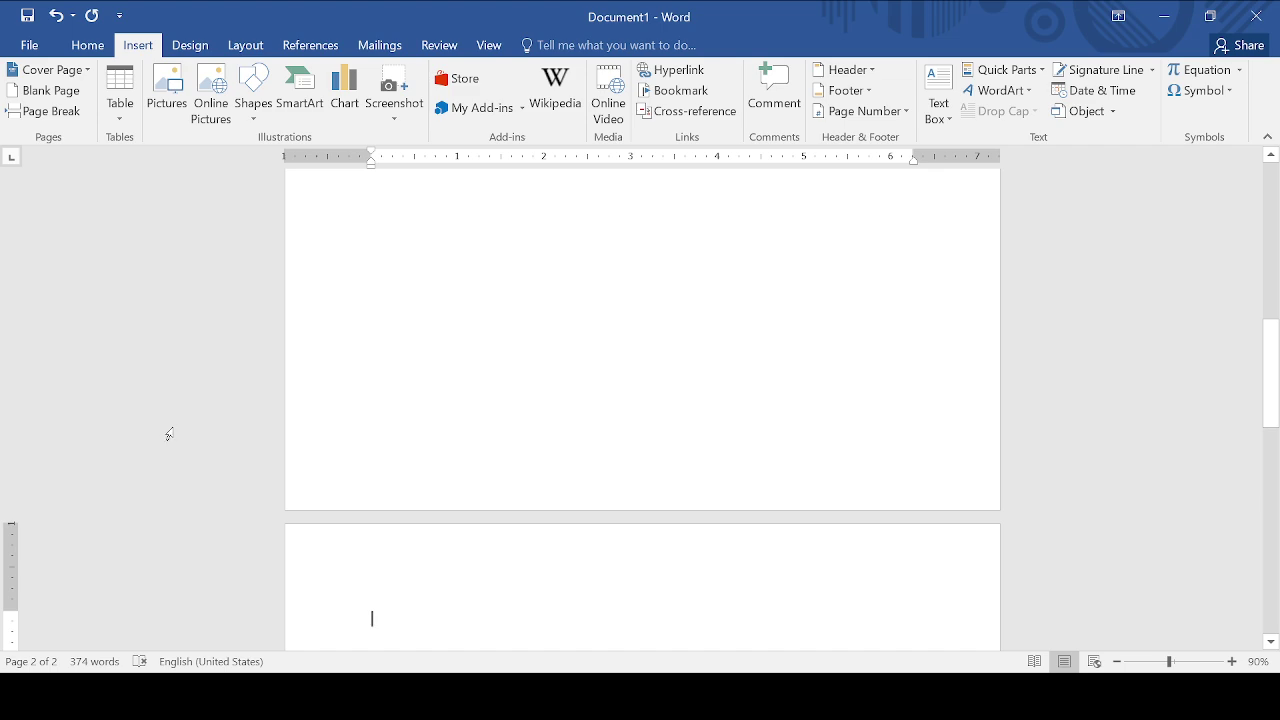
scroll(625, 427, "down", 5)
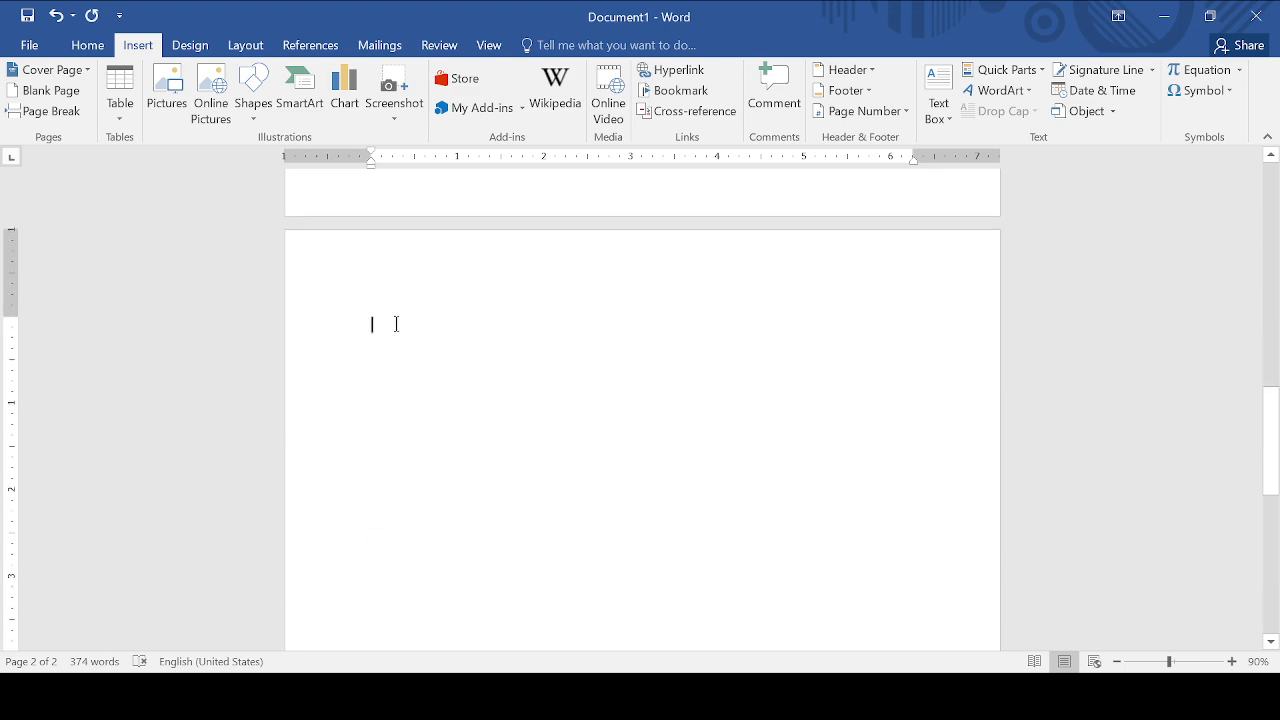
Step: Push the last sample paragraph, starting "To make your document look professionally produced", onto the next page by adding empty lines before it
scroll(399, 323, "up", 8)
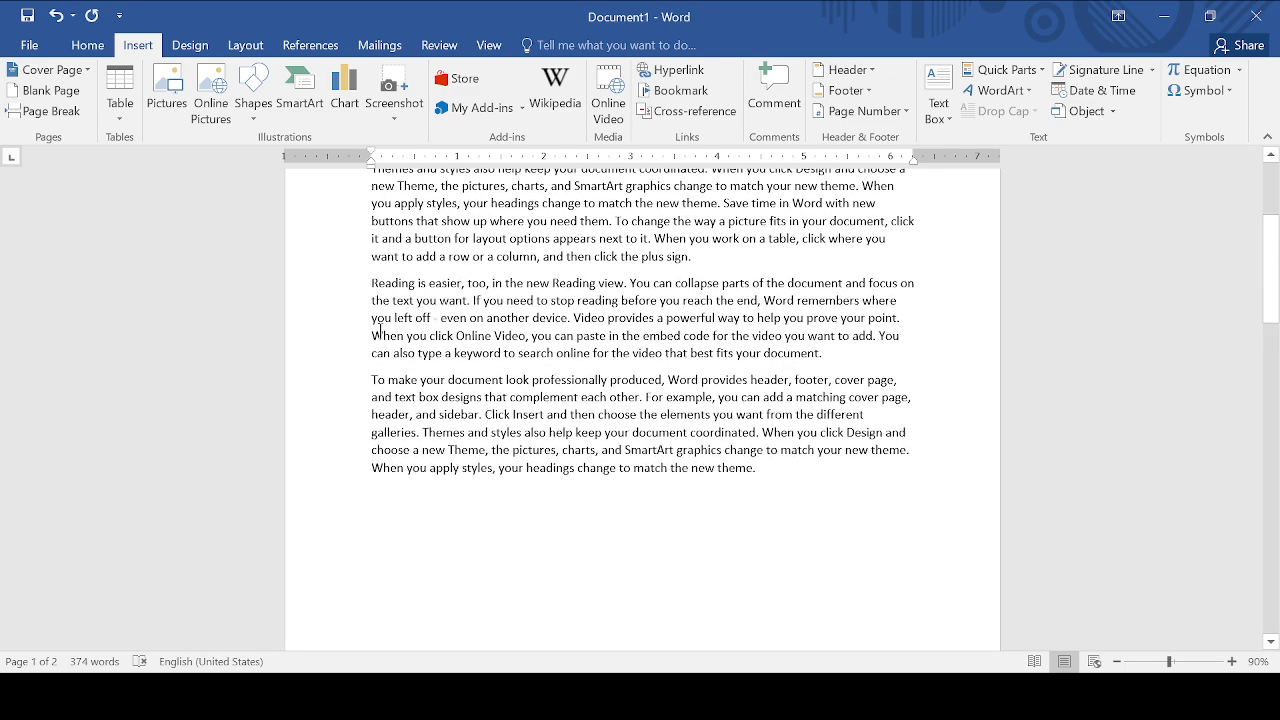
scroll(382, 320, "up", 4)
scroll(386, 305, "down", 5)
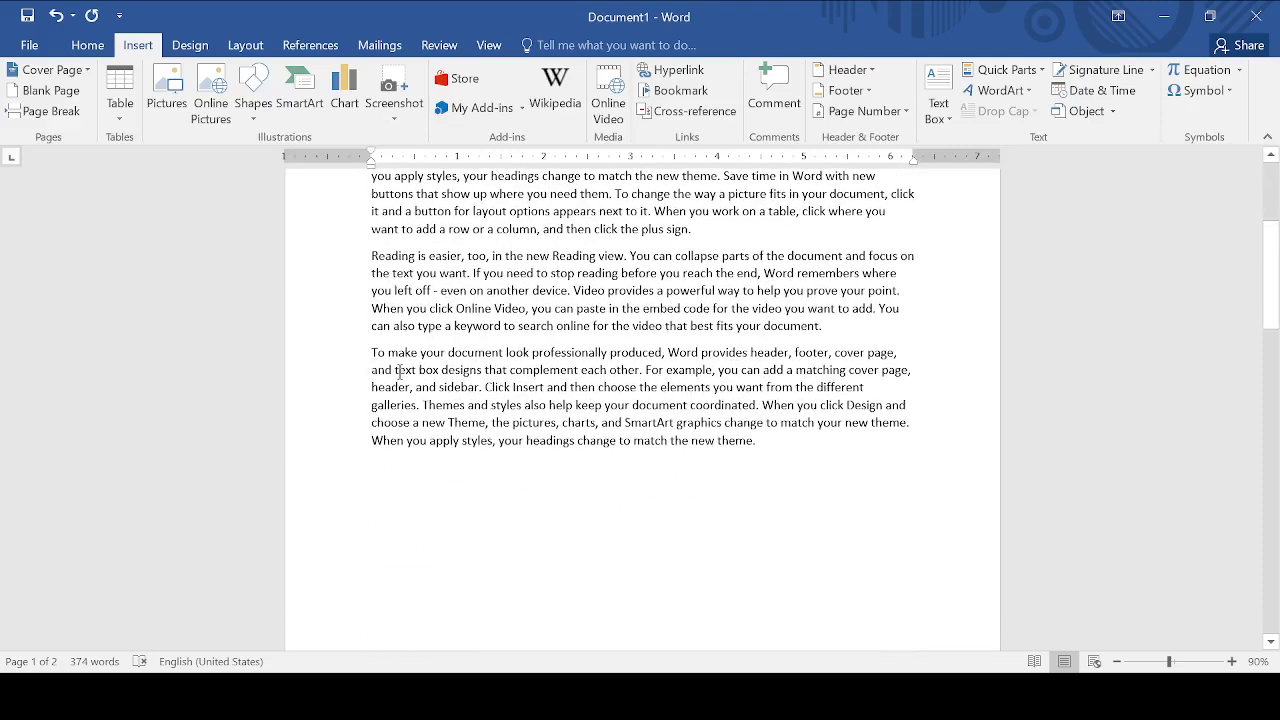
left_click(377, 356)
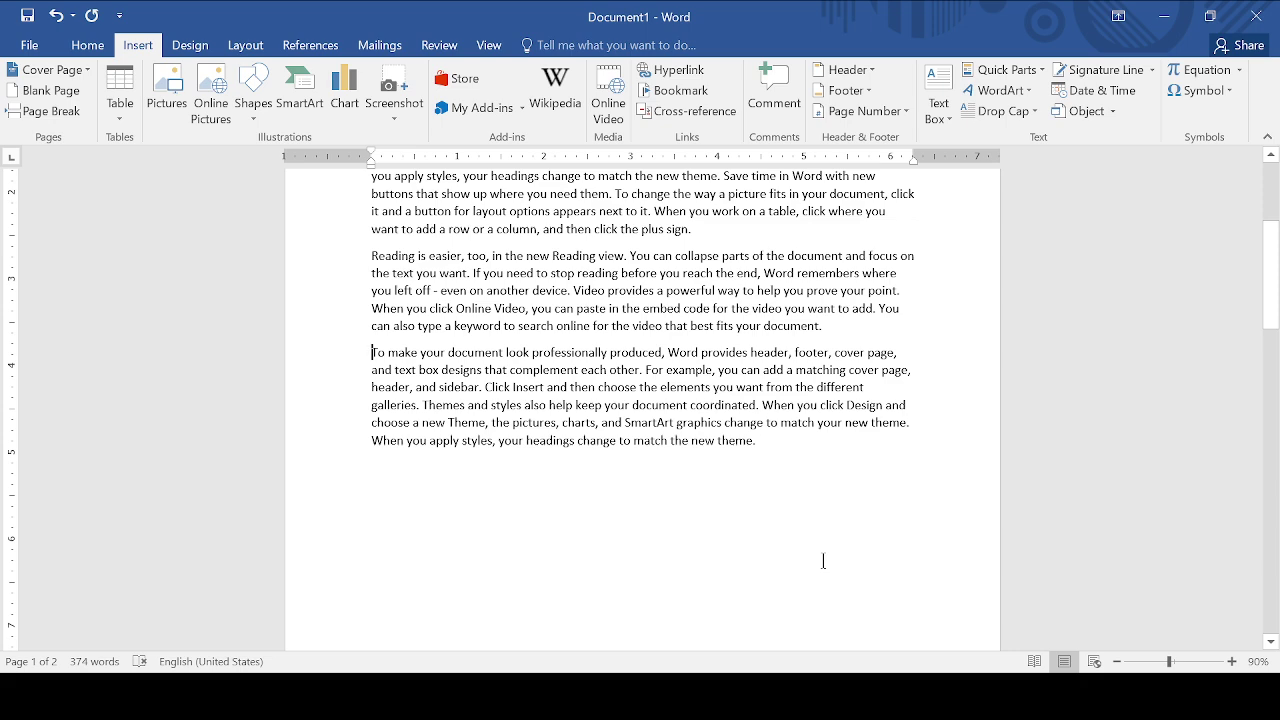
key("Return")
key("Return")
key("Return")
key("Return")
key("Return")
key("Return")
key("Return")
key("Return")
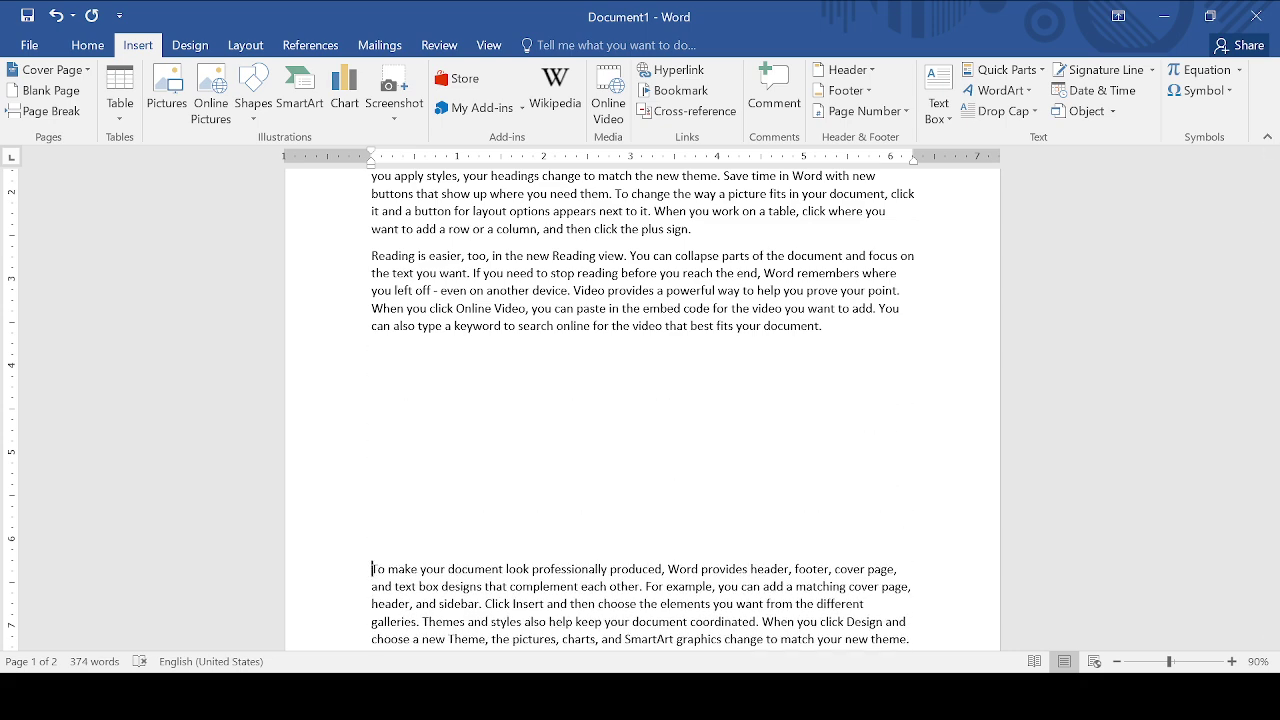
key("Return")
key("Return")
key("Return")
key("Return")
key("Return")
key("Return")
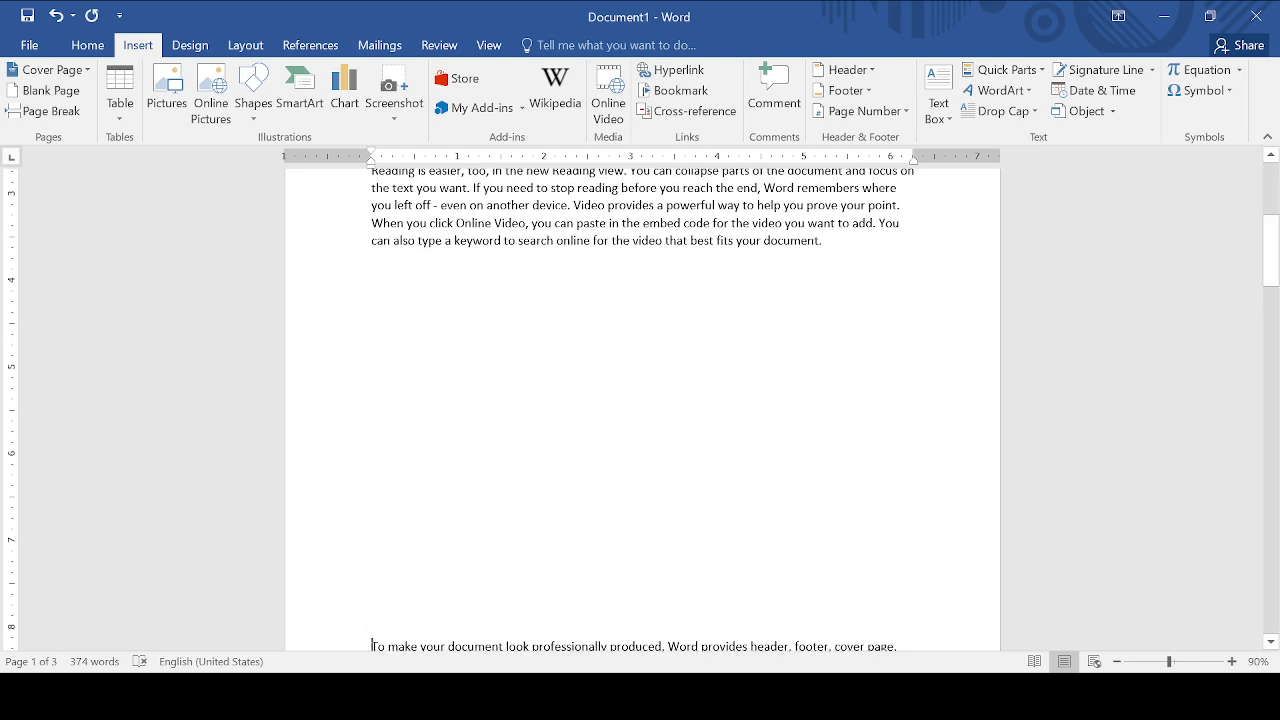
key("Return")
key("Return")
key("Return")
key("Return")
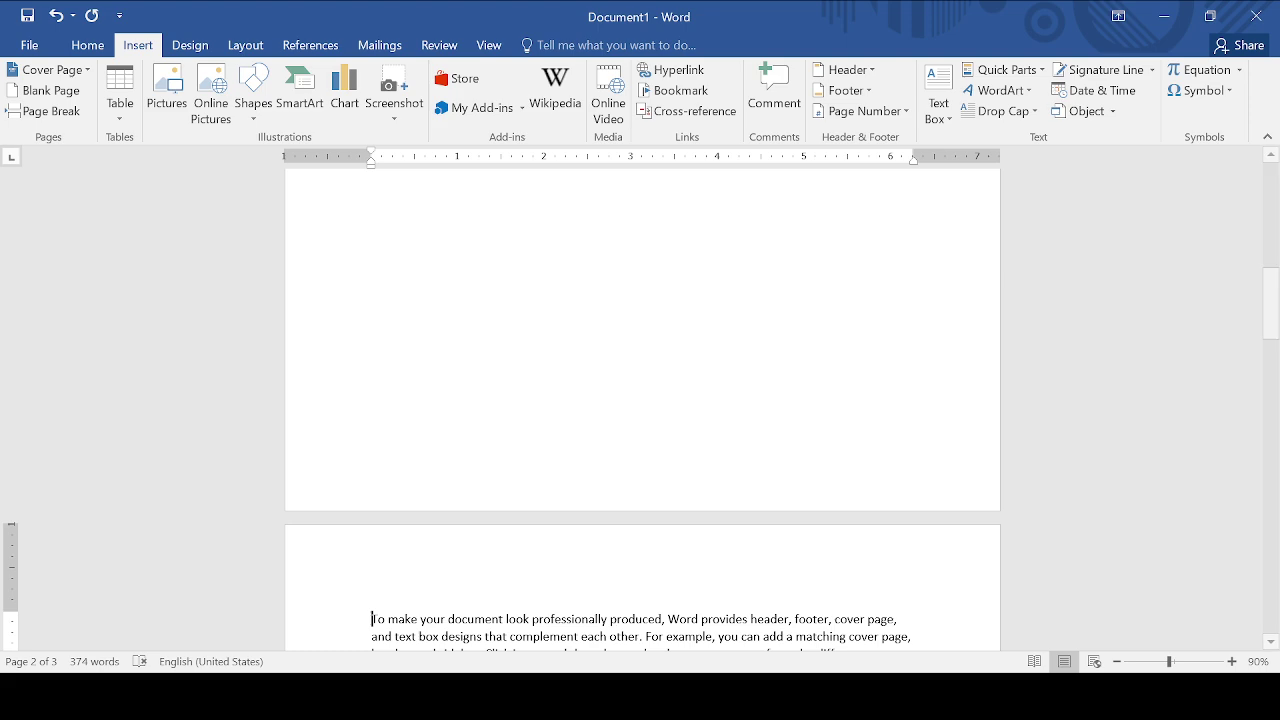
scroll(628, 497, "down", 3)
scroll(628, 497, "down", 1)
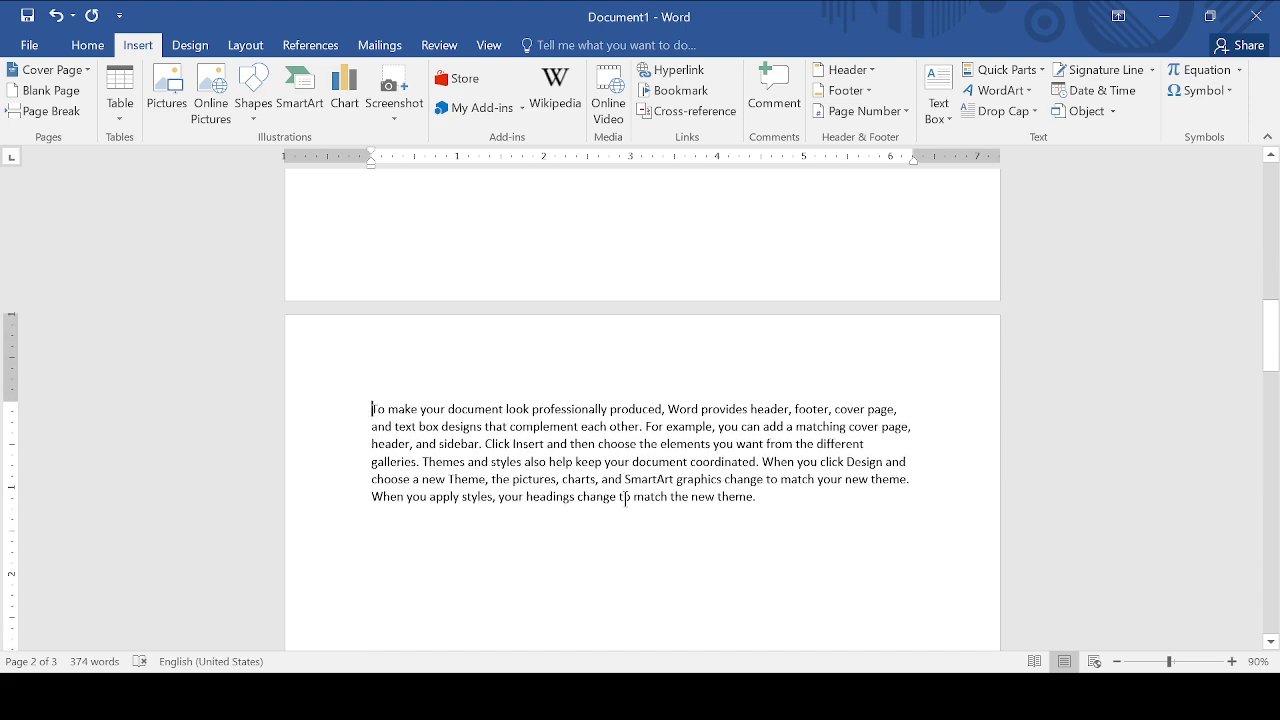
Step: Copy the "Reading is easier" paragraph and paste it into the empty area a few lines below the original
scroll(634, 497, "up", 10)
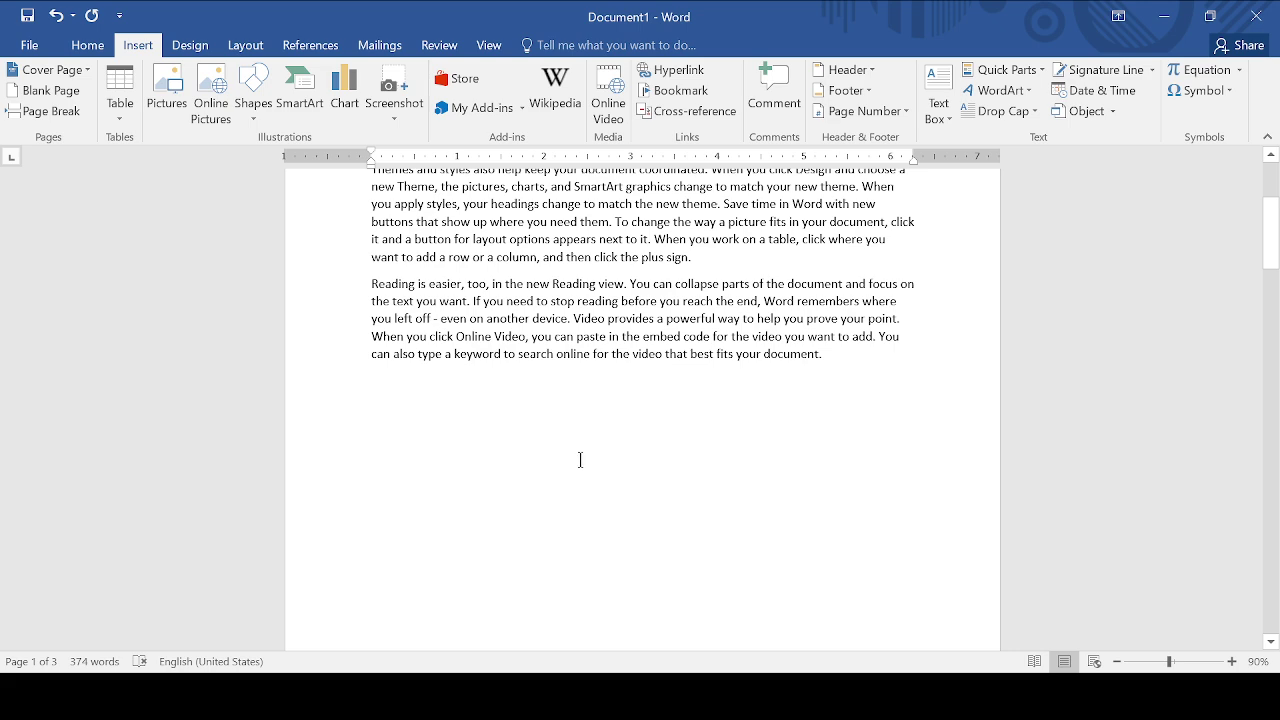
left_click_drag(360, 280, 869, 355)
key("ctrl+c")
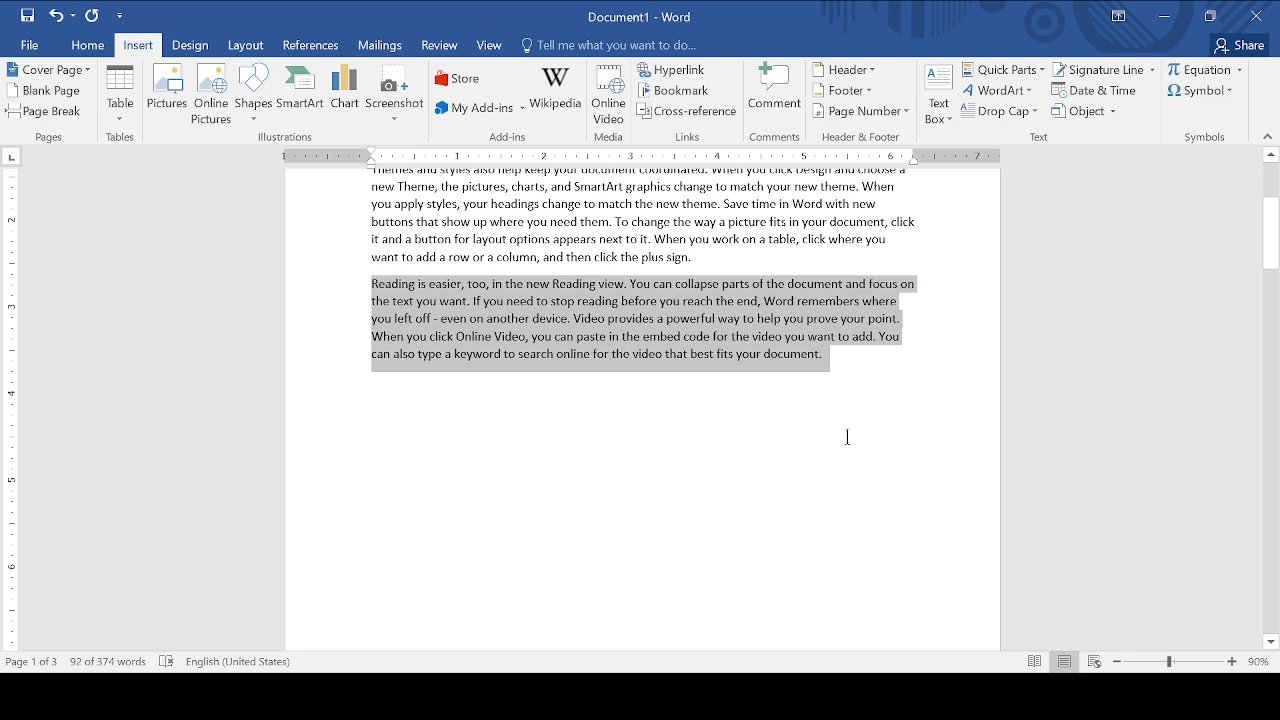
left_click(752, 427)
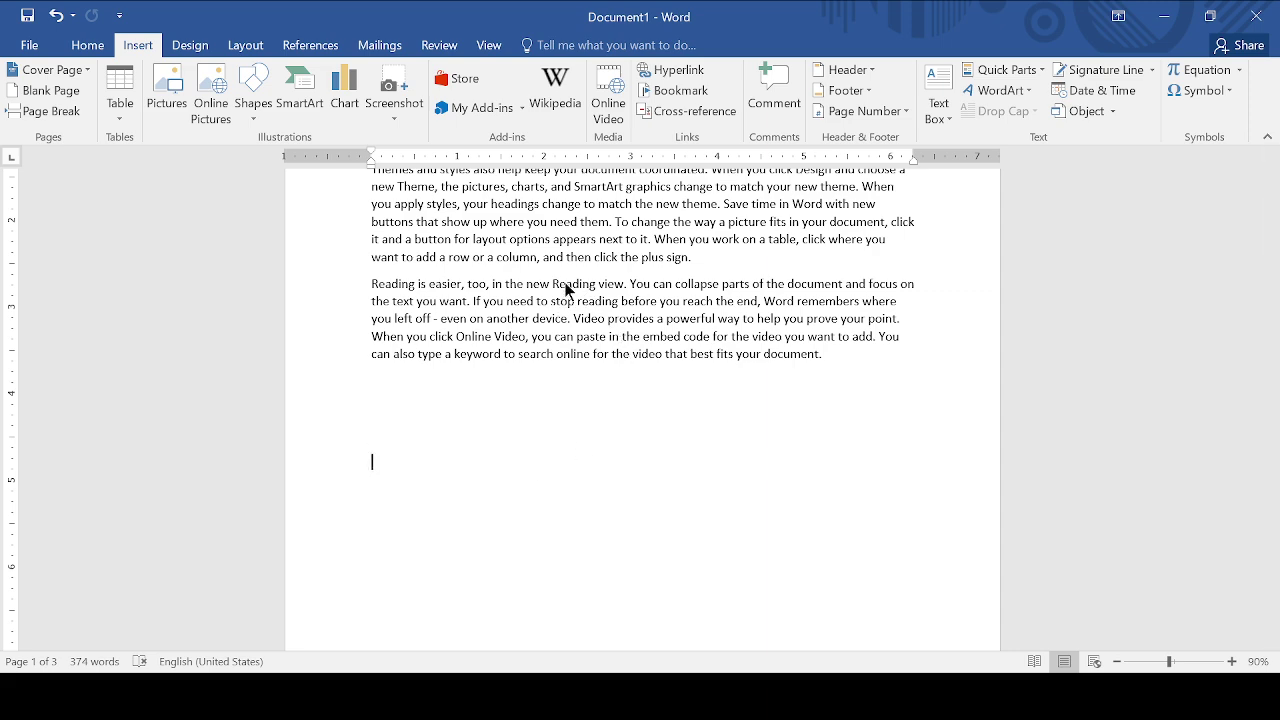
key("ctrl+v")
key("ctrl+z")
key("ctrl+v")
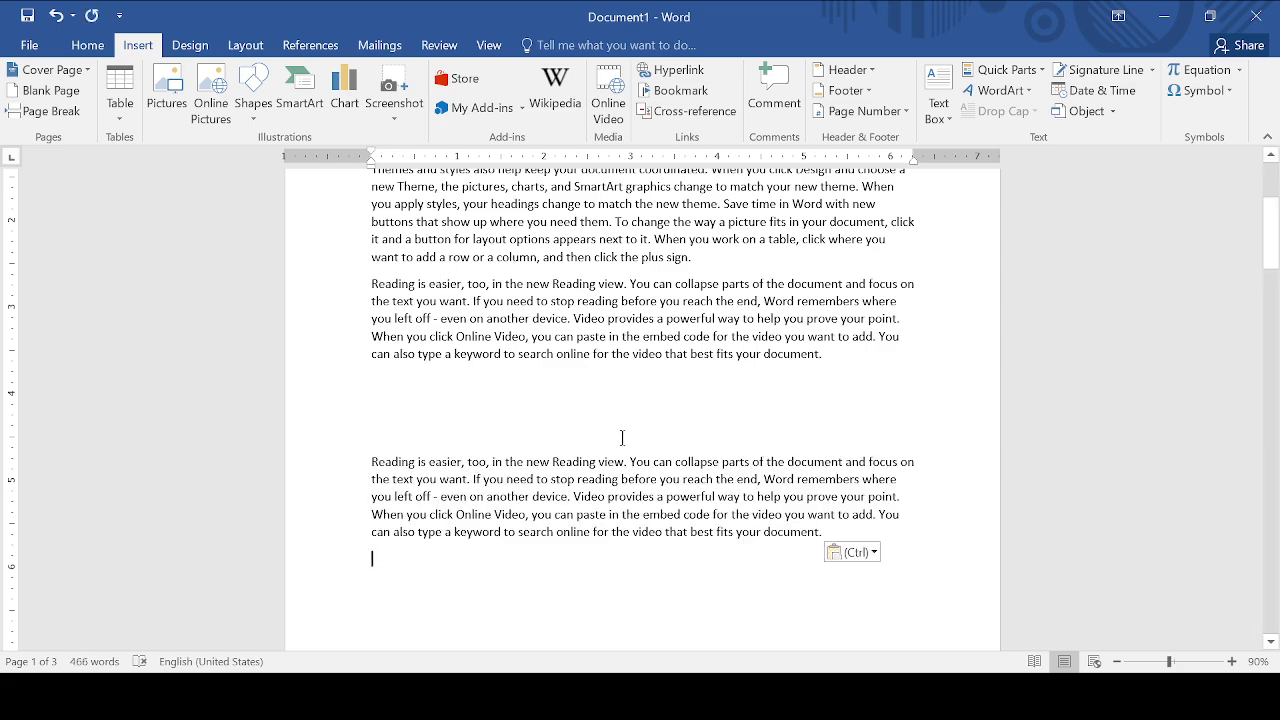
Step: Add empty lines before the pasted "Reading is easier" copy and check how far the last paragraph shifts on the following page
scroll(617, 441, "down", 10)
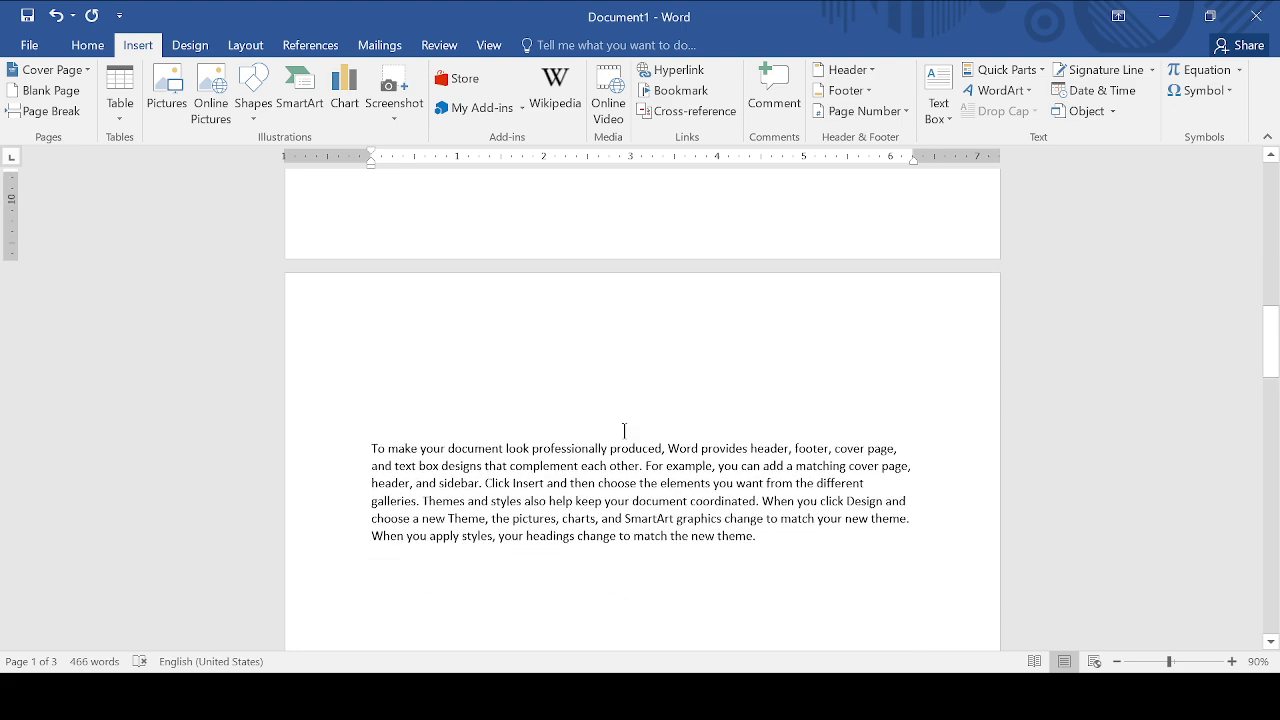
scroll(625, 430, "down", 3)
scroll(625, 432, "up", 3)
scroll(385, 440, "up", 2)
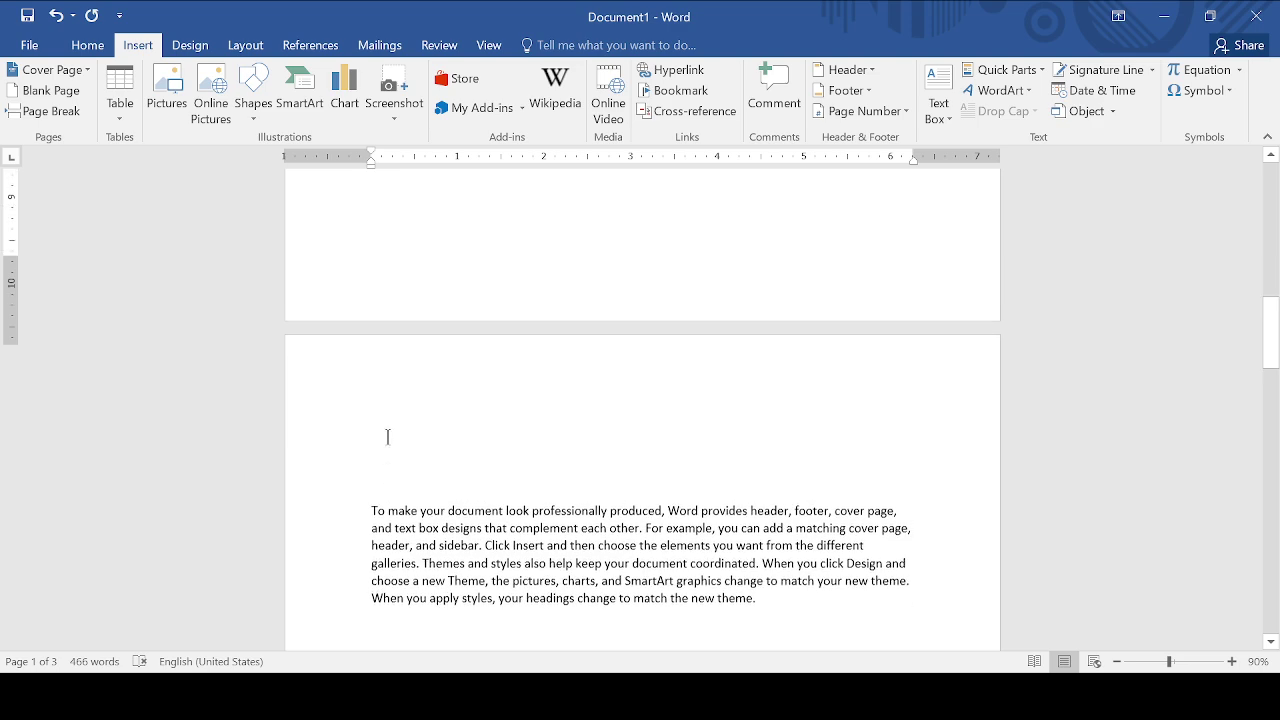
scroll(388, 436, "down", 2)
scroll(390, 435, "up", 11)
scroll(392, 435, "up", 2)
key("ctrl+v")
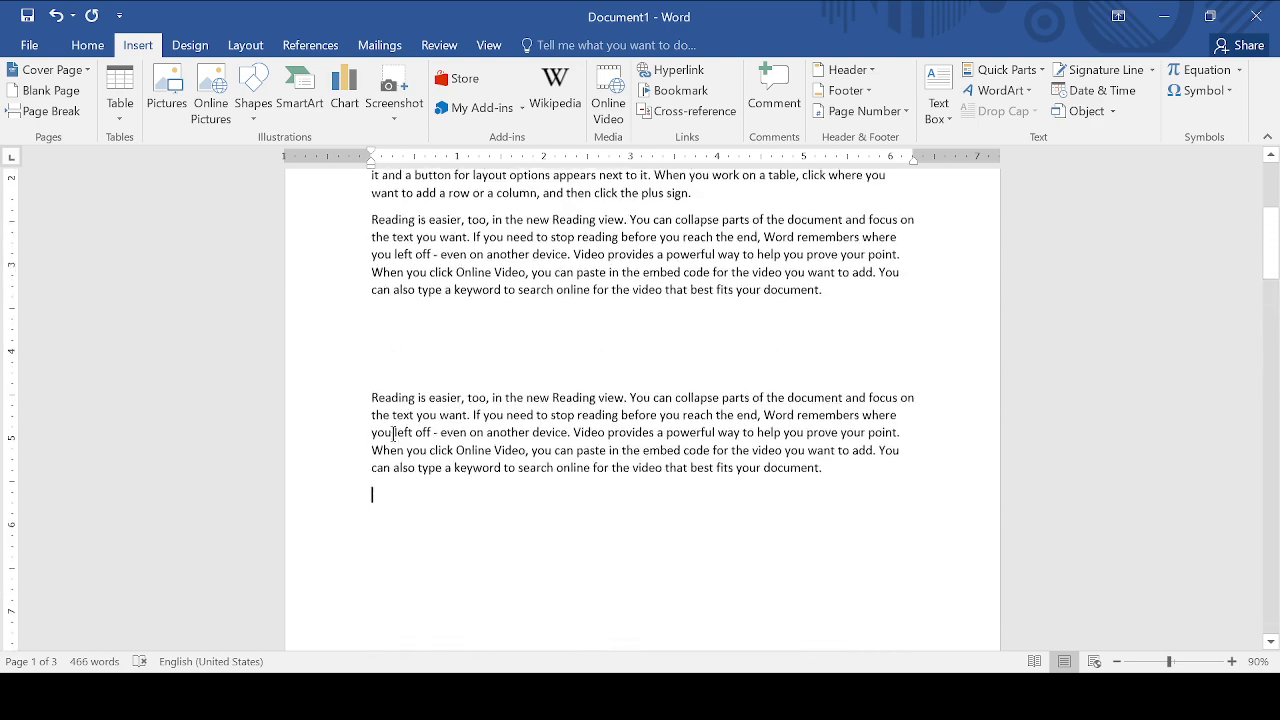
left_click(372, 419)
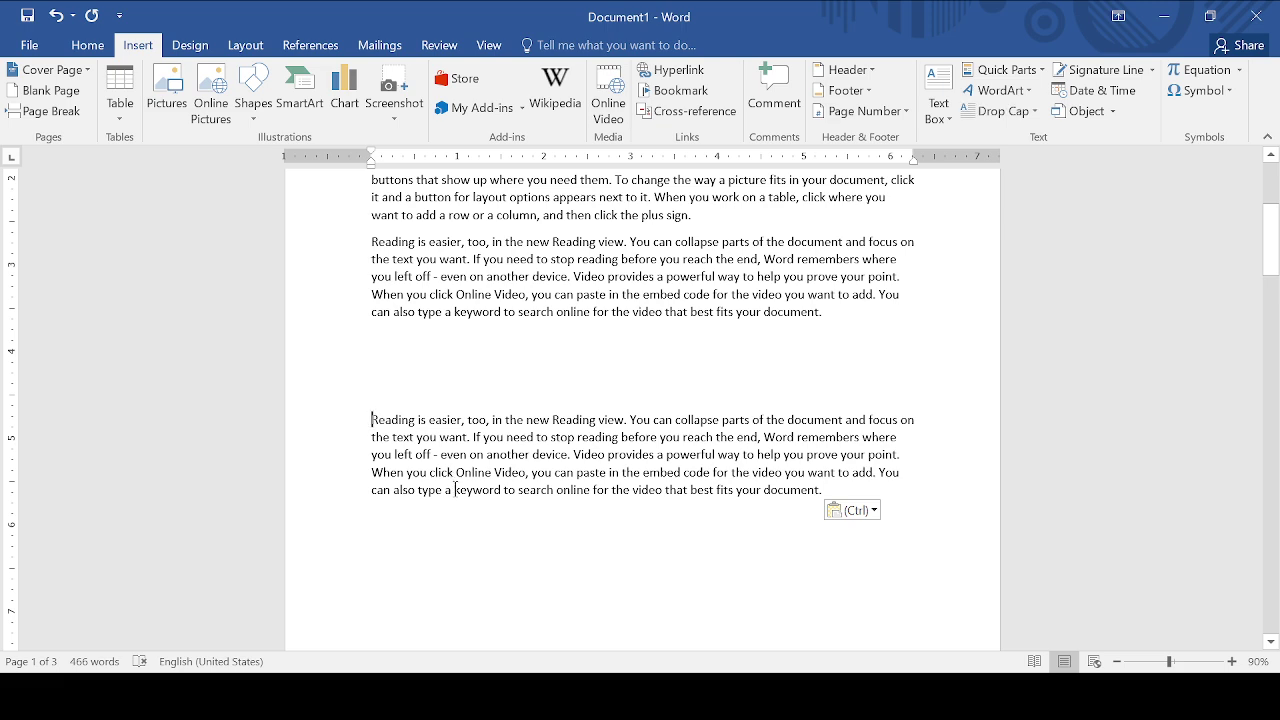
key("Return")
key("Return")
key("Return")
key("Return")
key("Return")
key("Return")
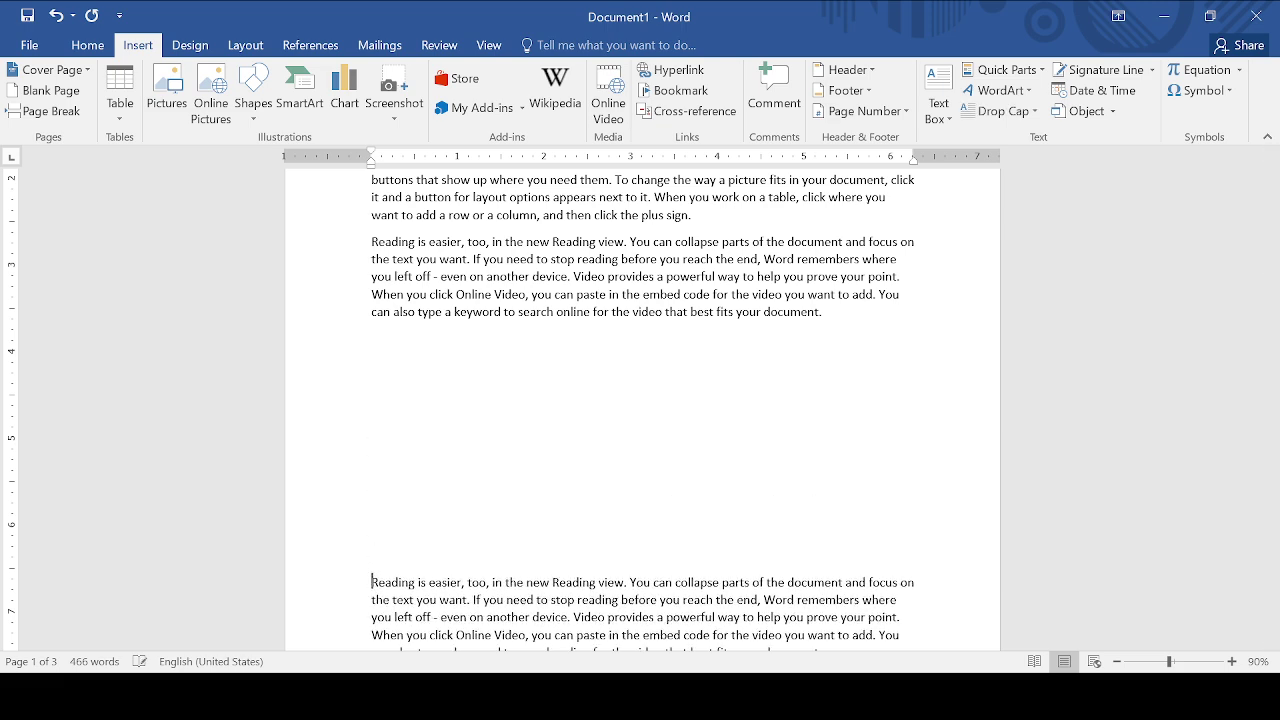
scroll(466, 498, "down", 2)
scroll(466, 498, "down", 20)
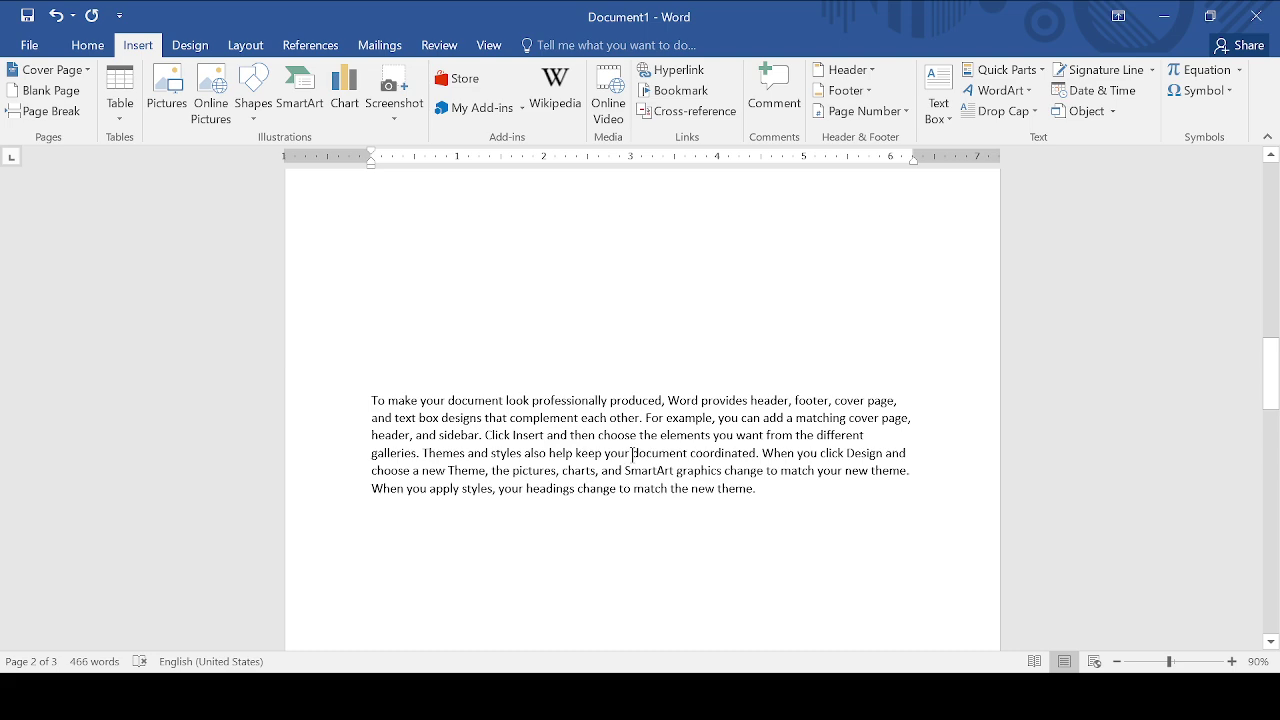
scroll(626, 470, "up", 15)
key("Return")
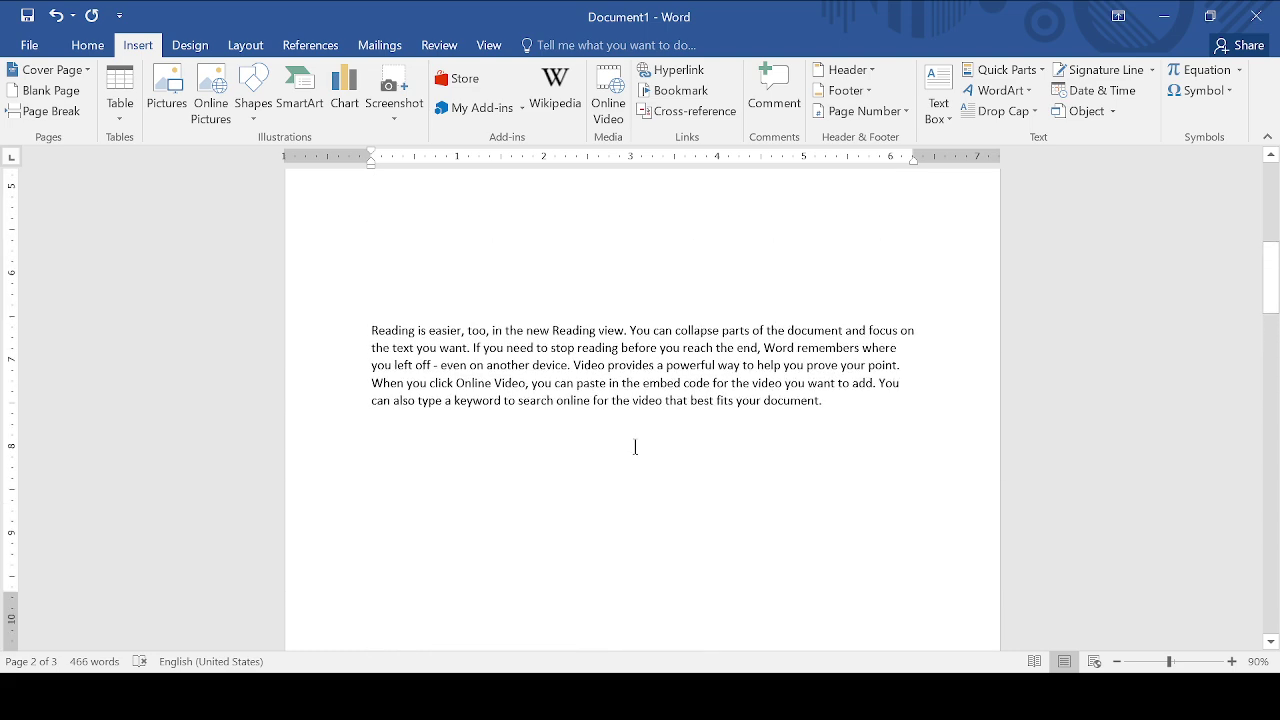
scroll(657, 434, "down", 10)
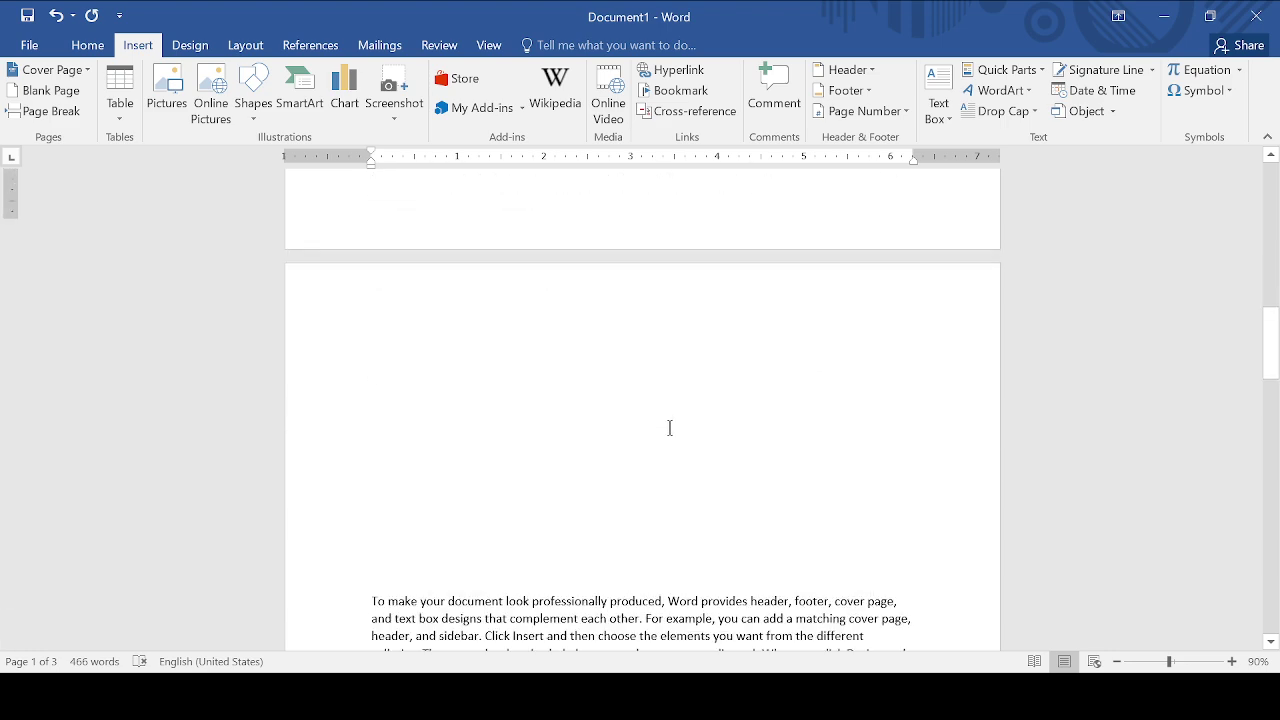
scroll(672, 425, "down", 4)
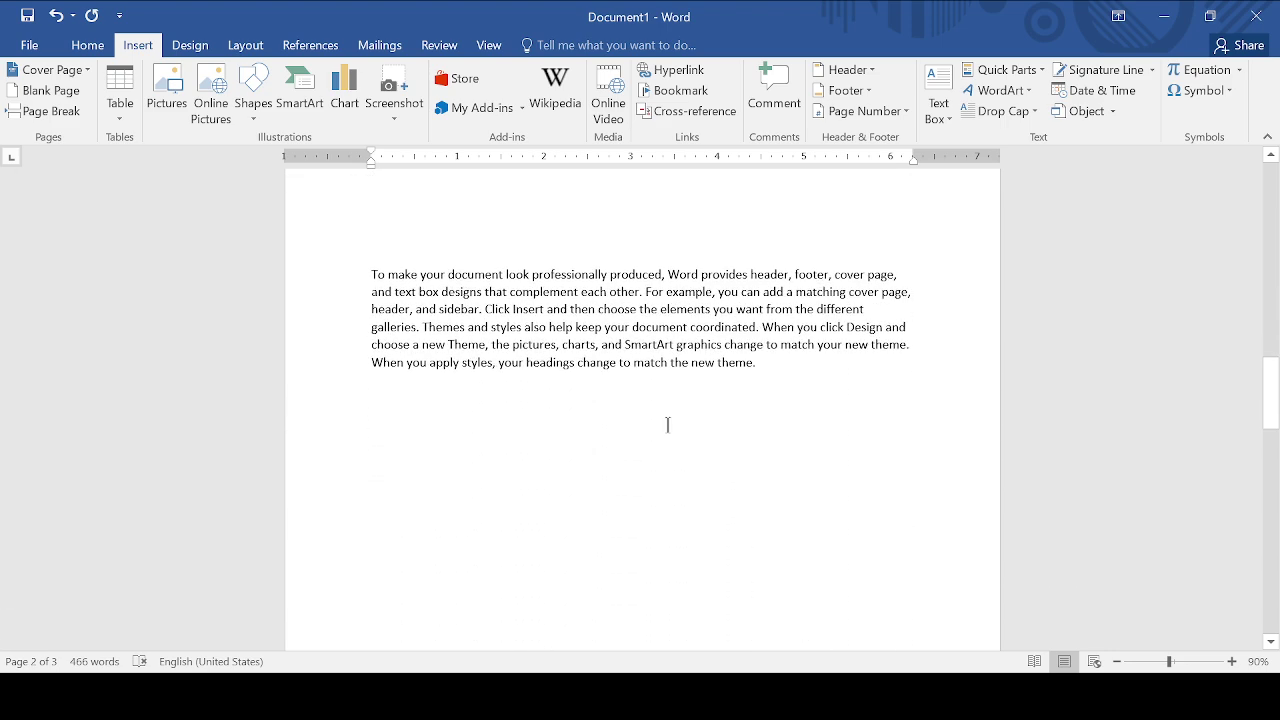
Step: Undo the added empty lines and the pasted paragraph until the four sample paragraphs follow each other again
scroll(668, 425, "up", 12)
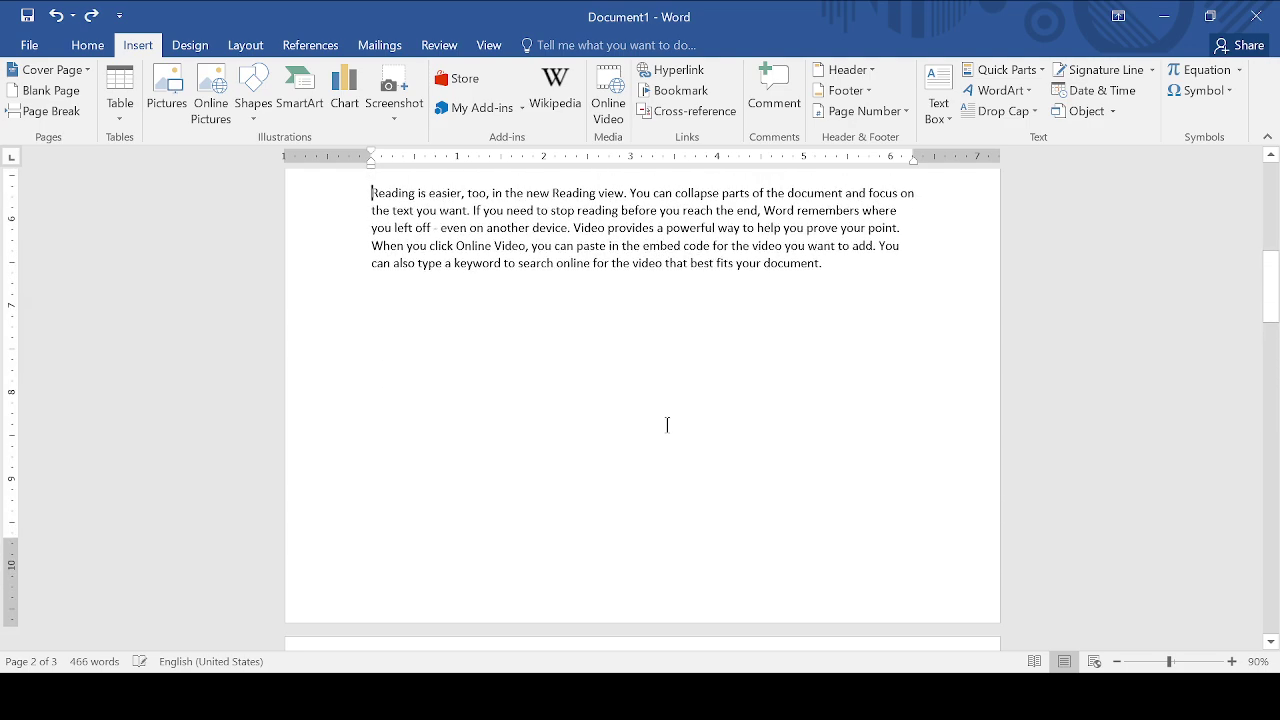
scroll(666, 425, "up", 4)
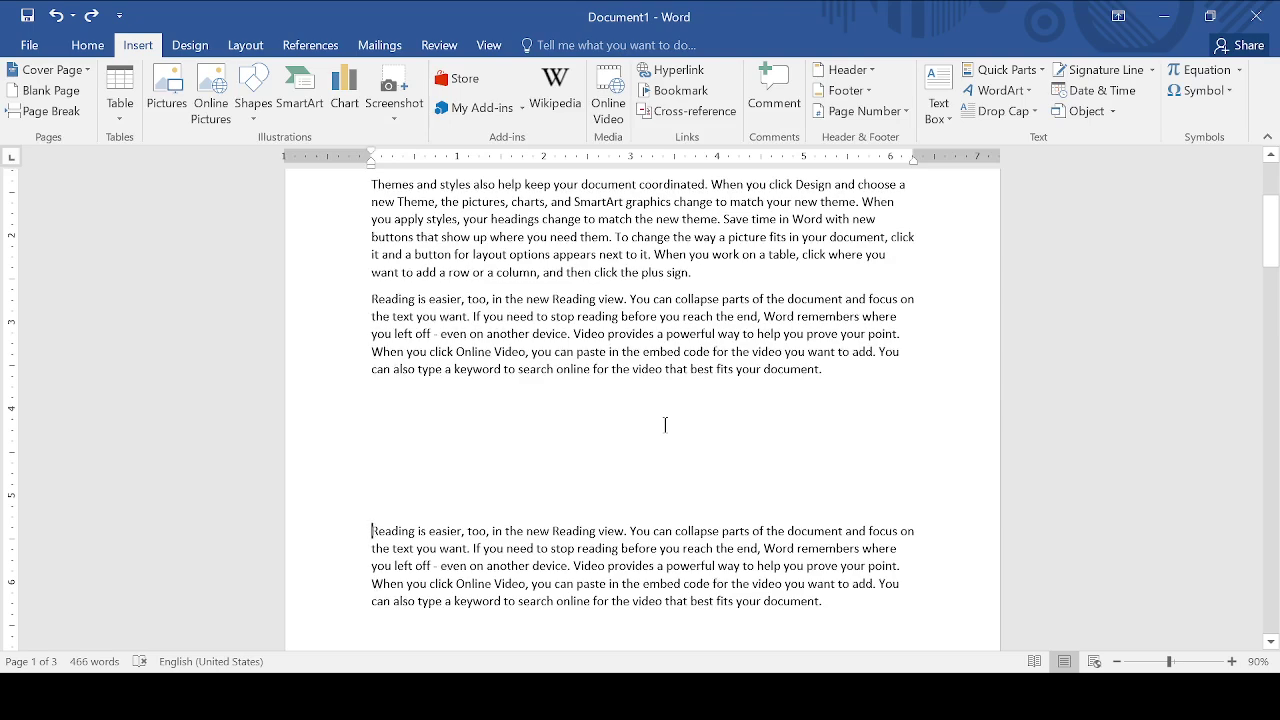
key("ctrl+z")
key("ctrl+z")
key("ctrl+z")
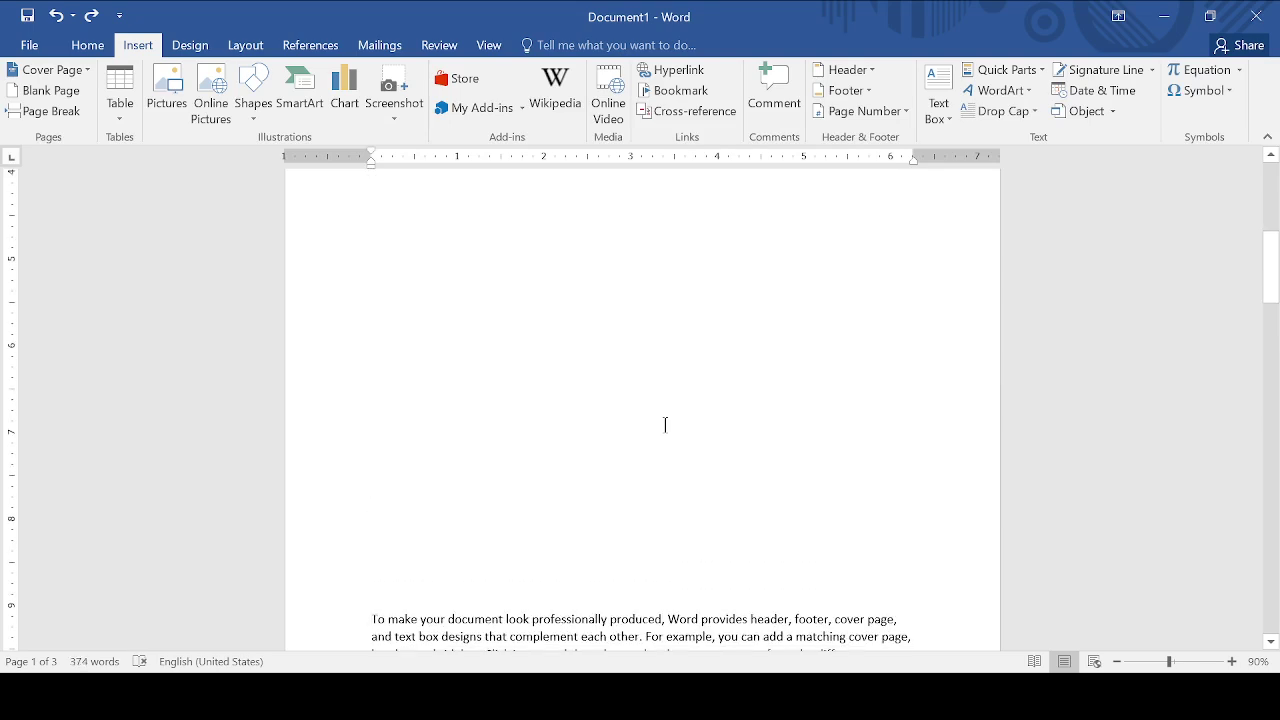
scroll(666, 425, "down", 1)
scroll(666, 425, "down", 5)
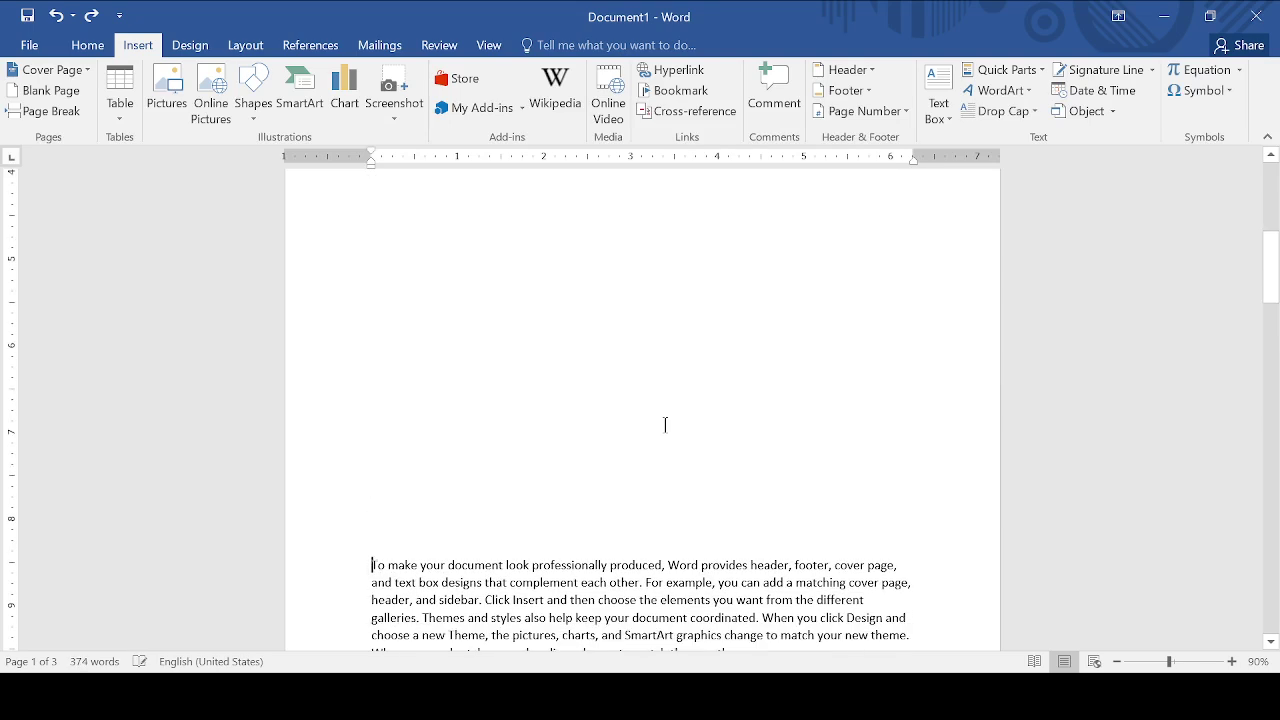
scroll(665, 425, "down", 6)
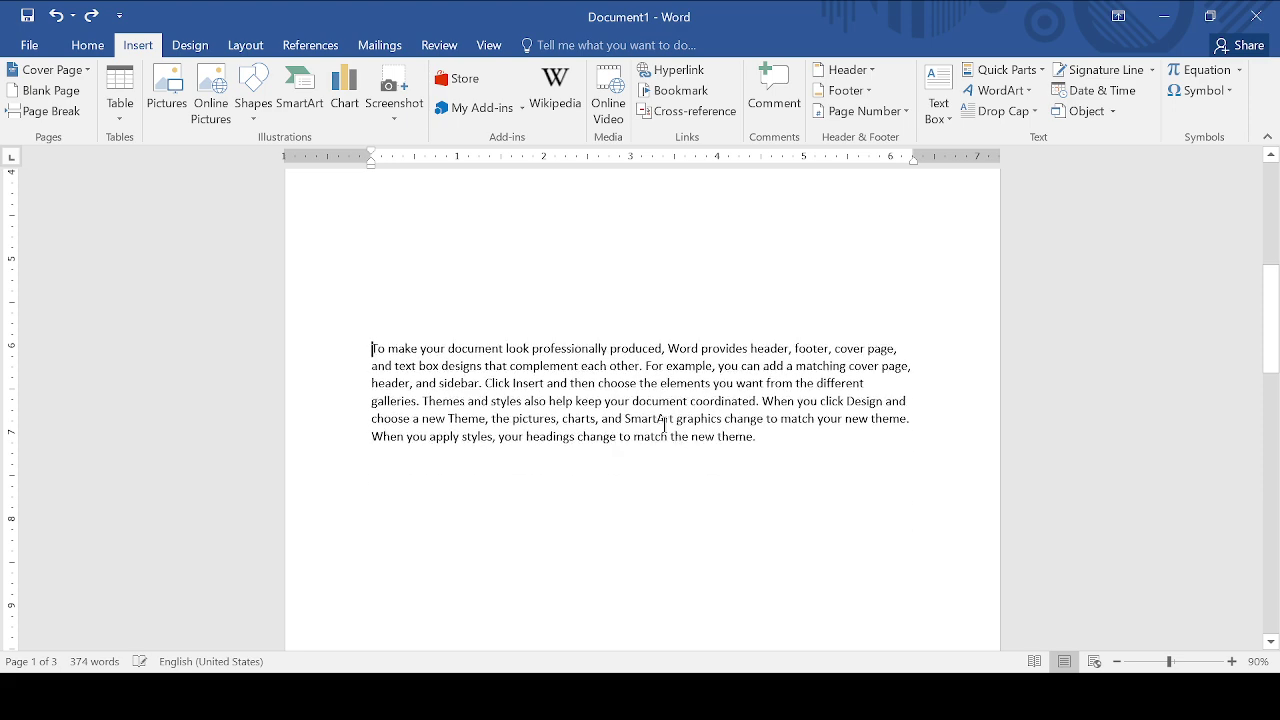
scroll(665, 425, "up", 6)
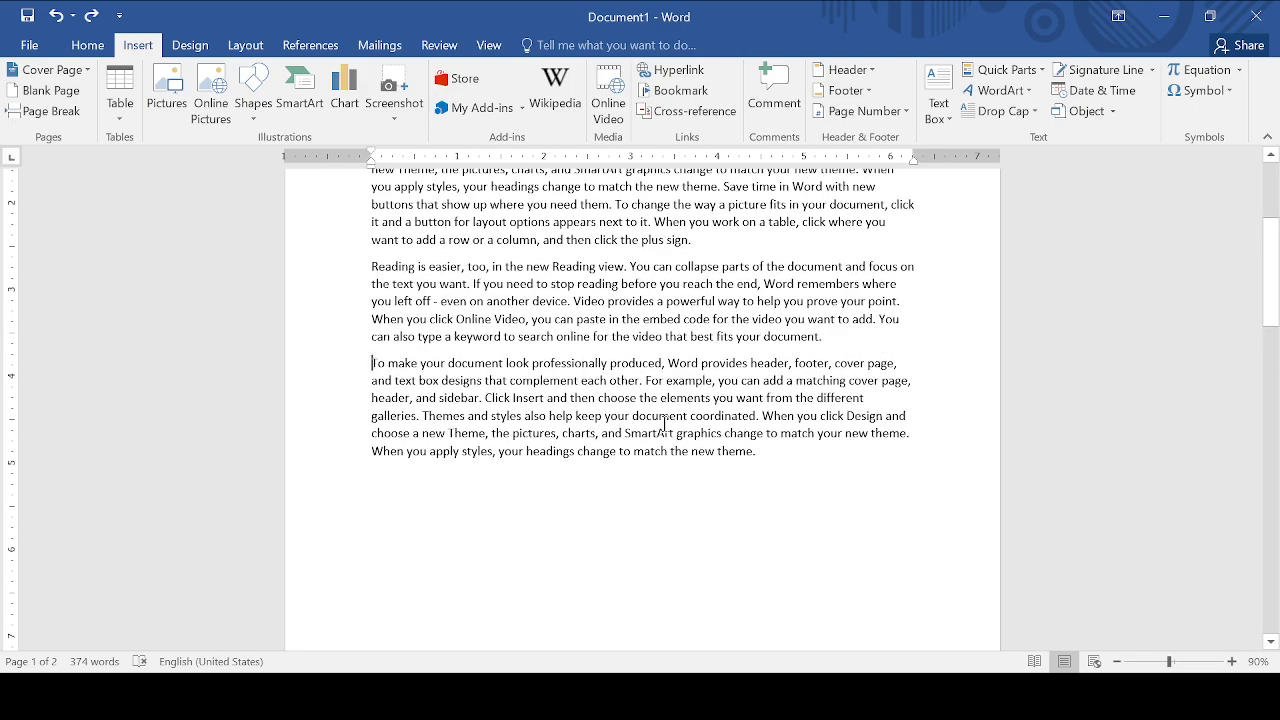
Step: Copy the entire sample text and paste it below the last paragraph so the text runs onto the next page
scroll(613, 462, "down", 3)
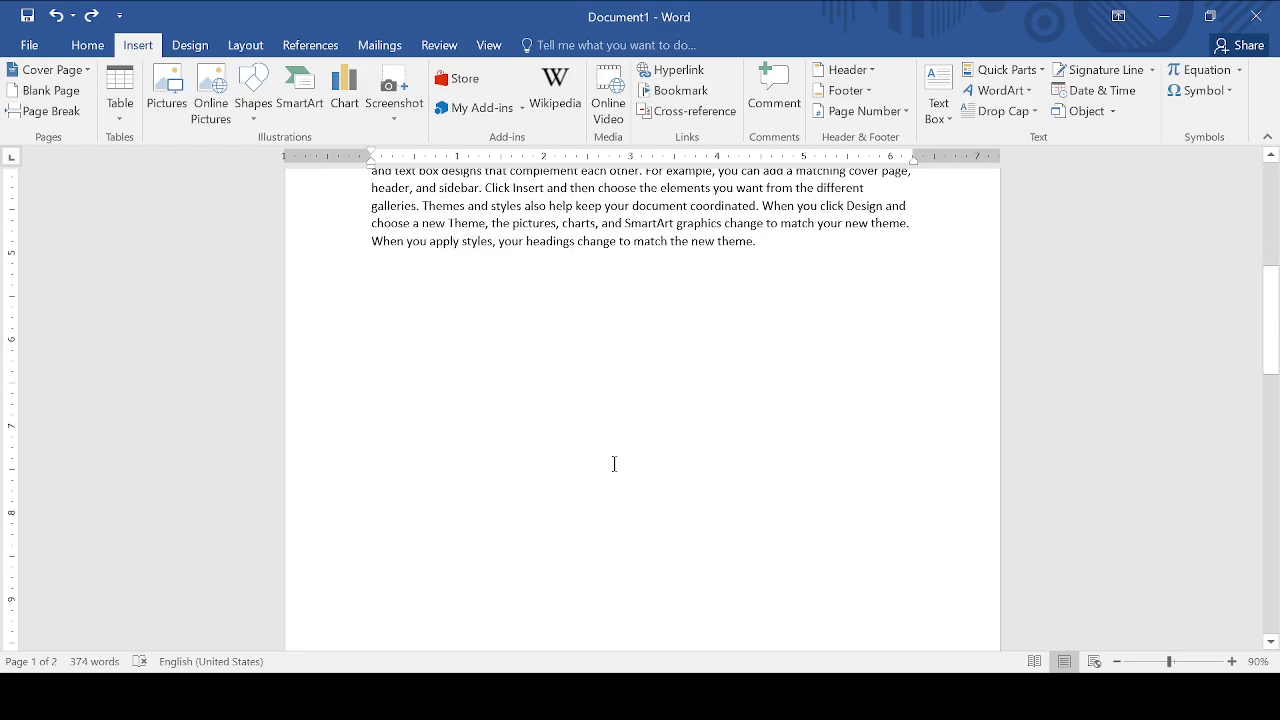
scroll(615, 464, "up", 10)
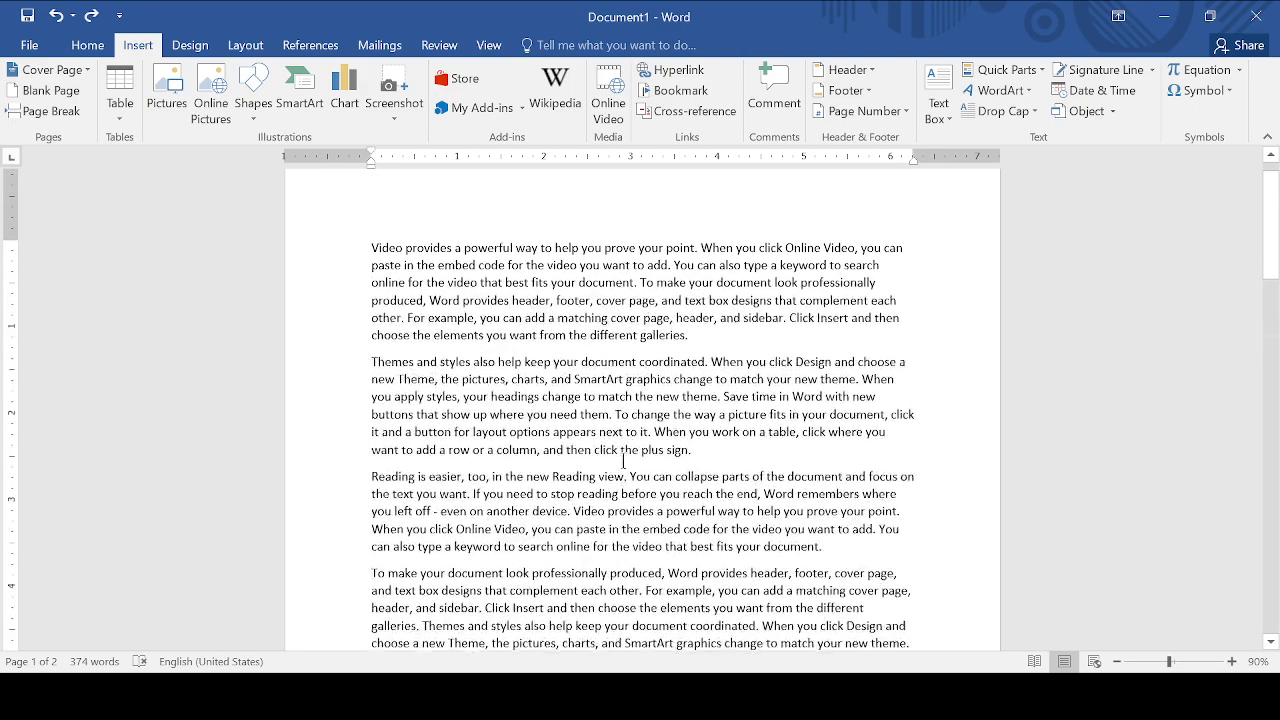
scroll(623, 458, "down", 6)
scroll(624, 458, "up", 6)
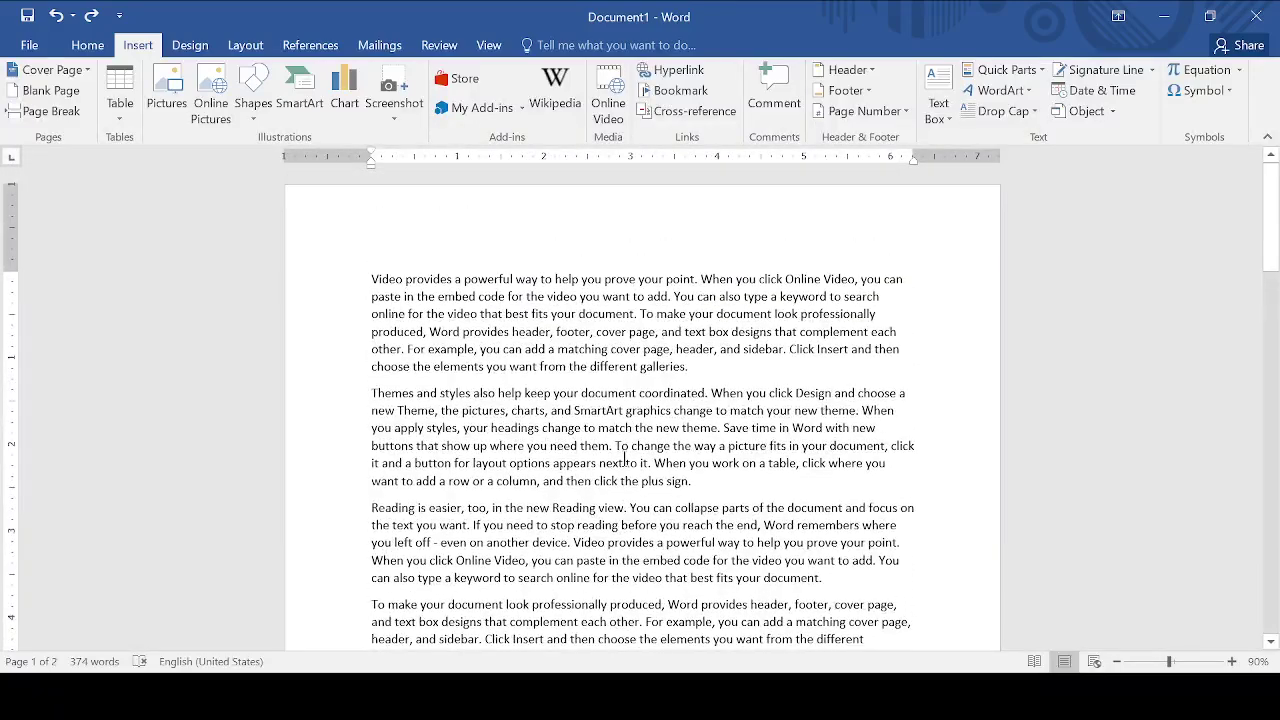
left_click_drag(363, 264, 400, 312)
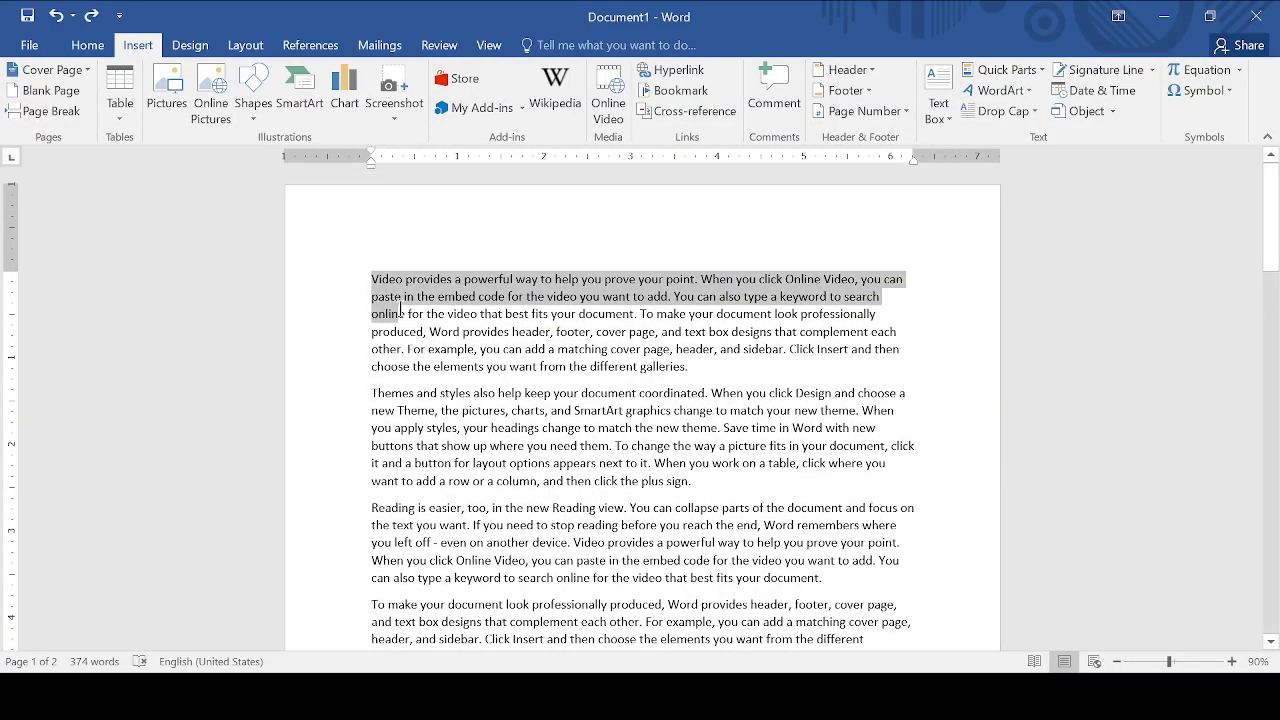
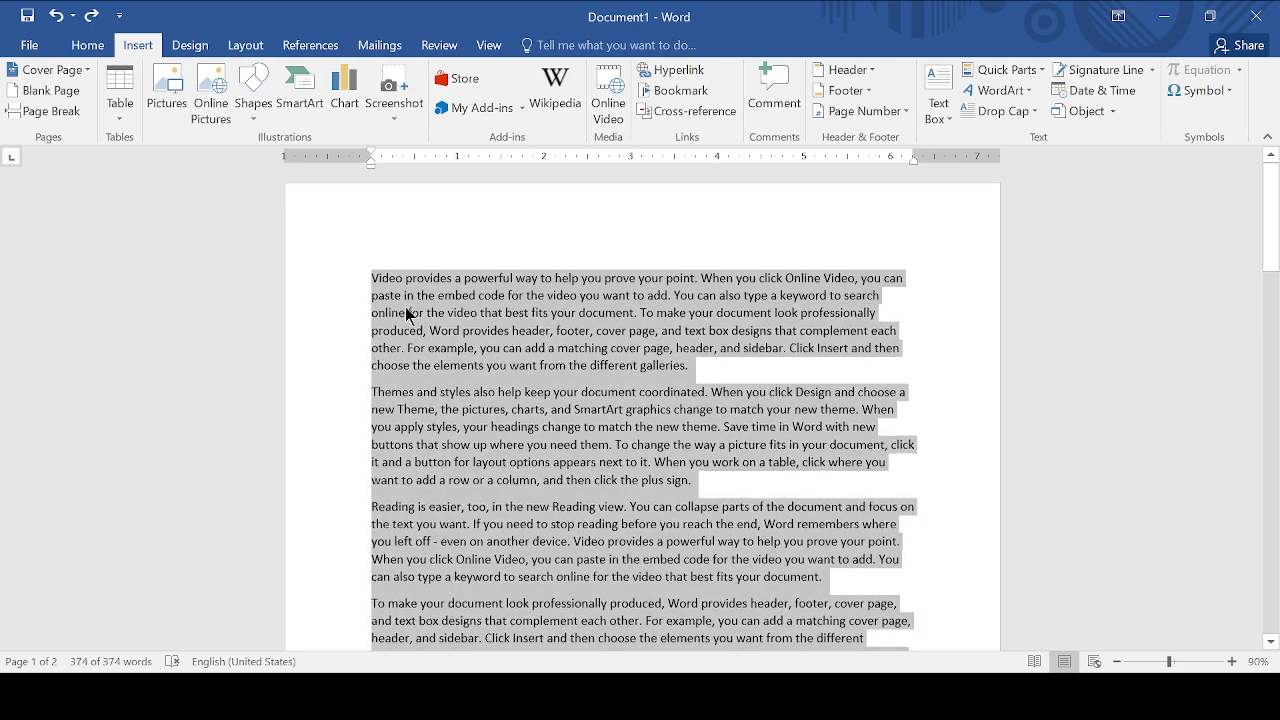
scroll(420, 305, "down", 10)
left_click(447, 286)
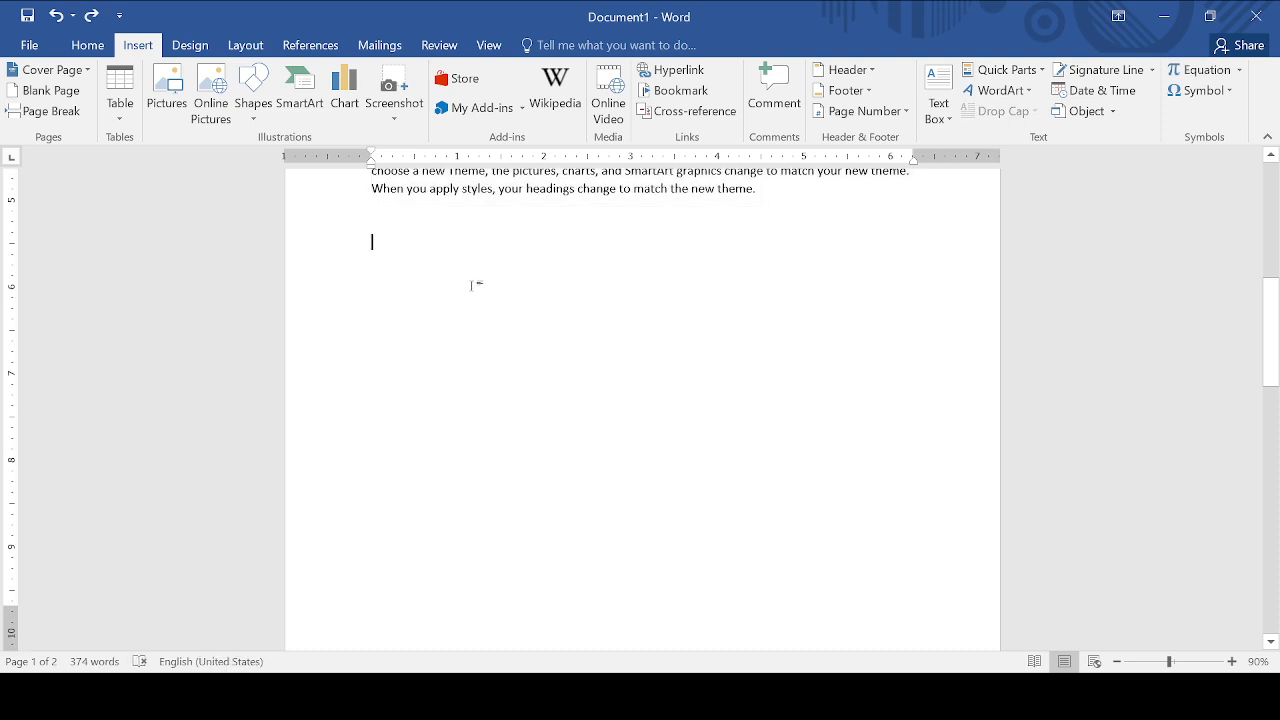
key("ctrl+v")
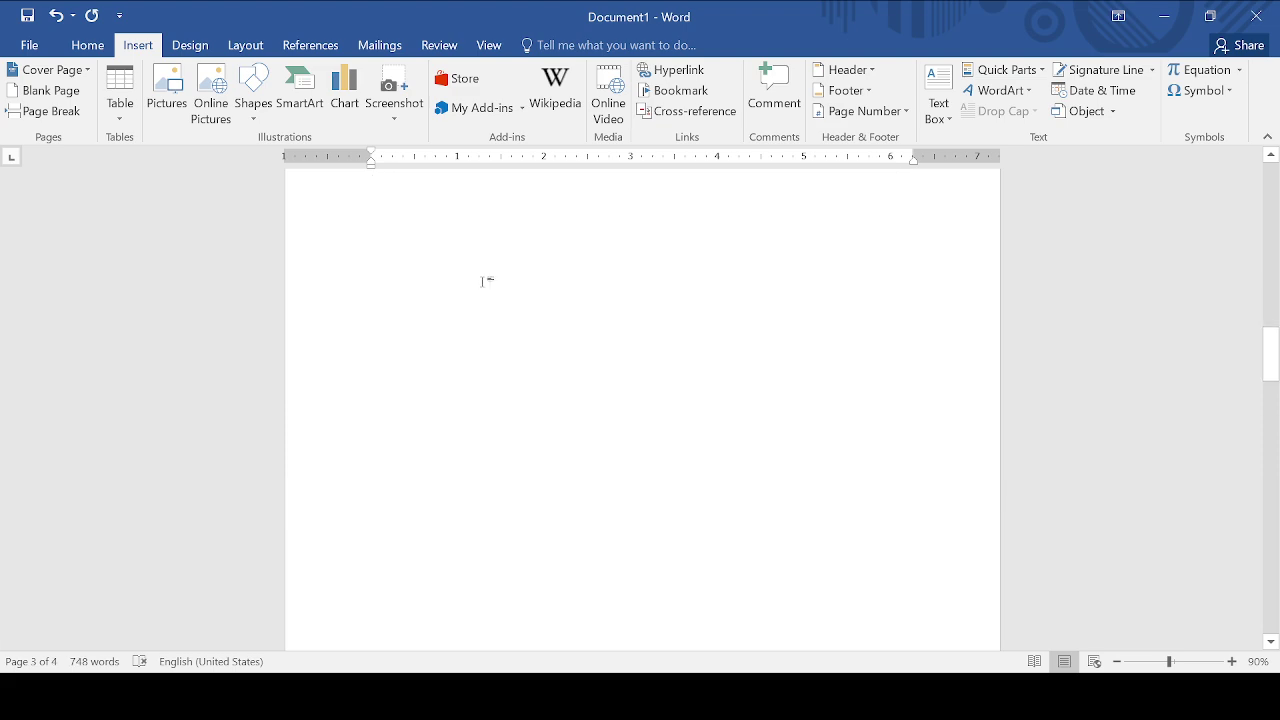
scroll(485, 281, "up", 8)
scroll(476, 281, "up", 10)
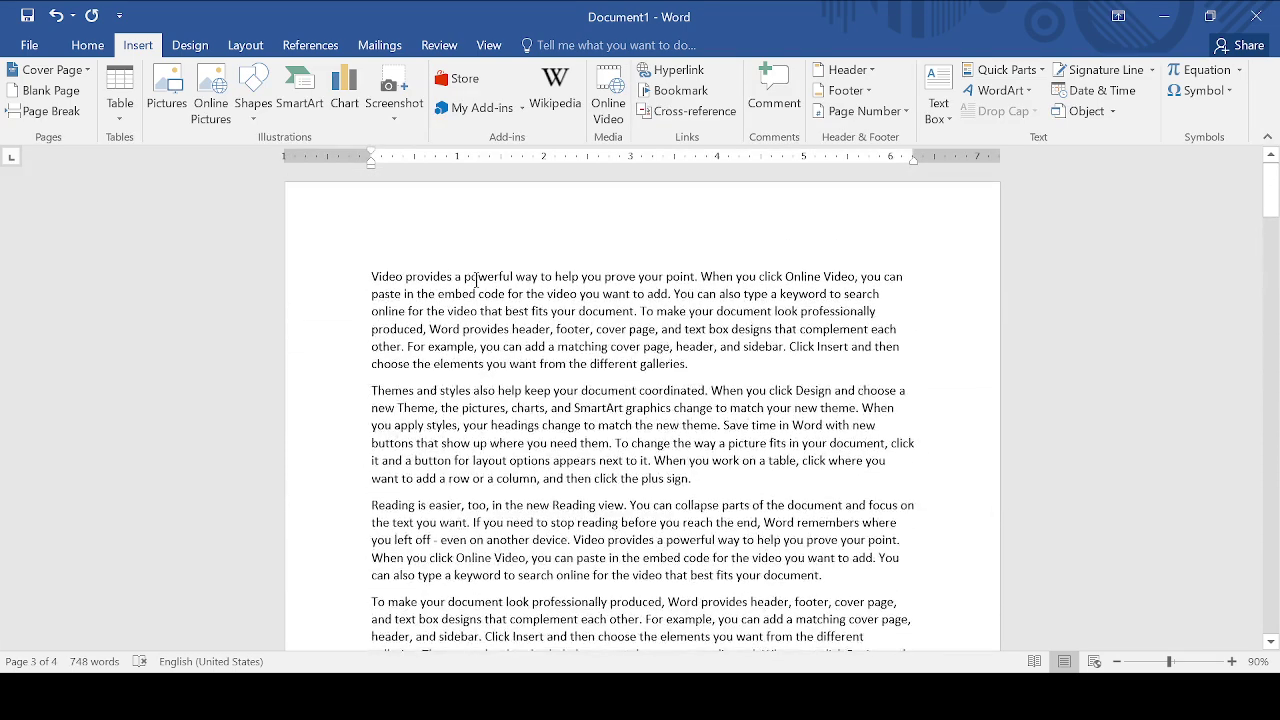
scroll(487, 276, "down", 10)
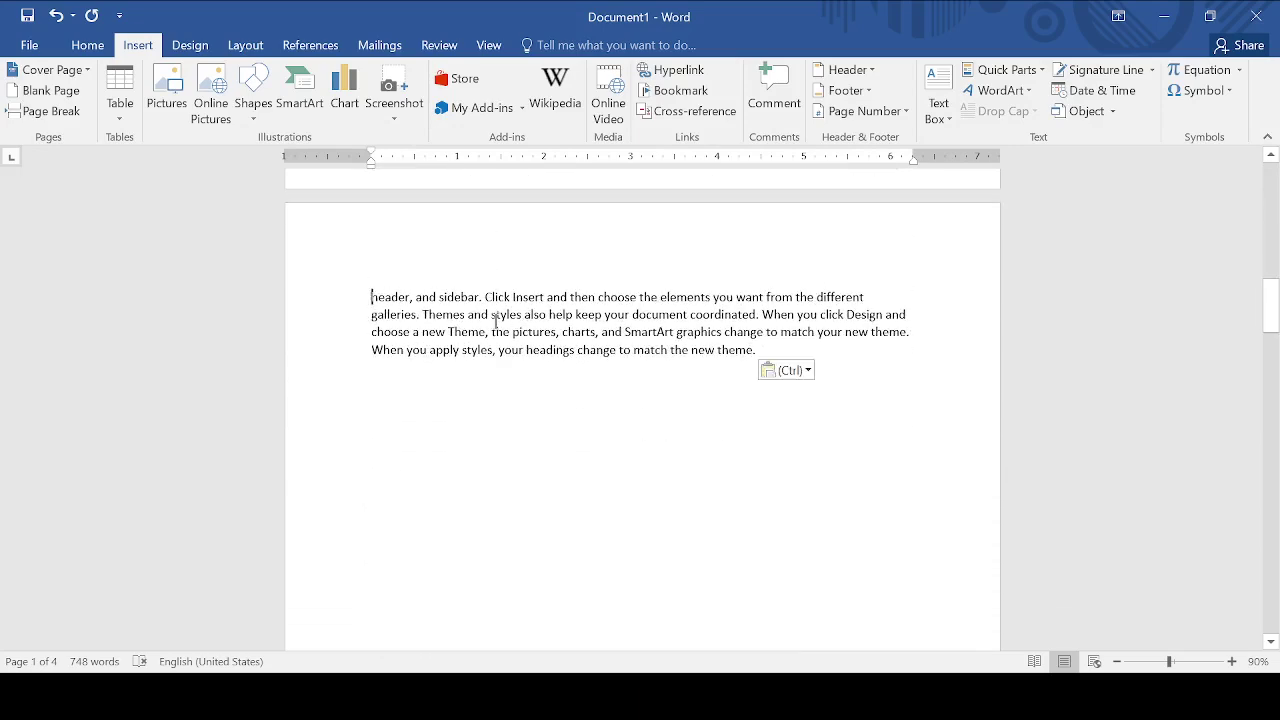
Step: Delete the text that runs onto the next page and trim the last paragraph back to "you can add a matchin"
left_click_drag(371, 288, 826, 379)
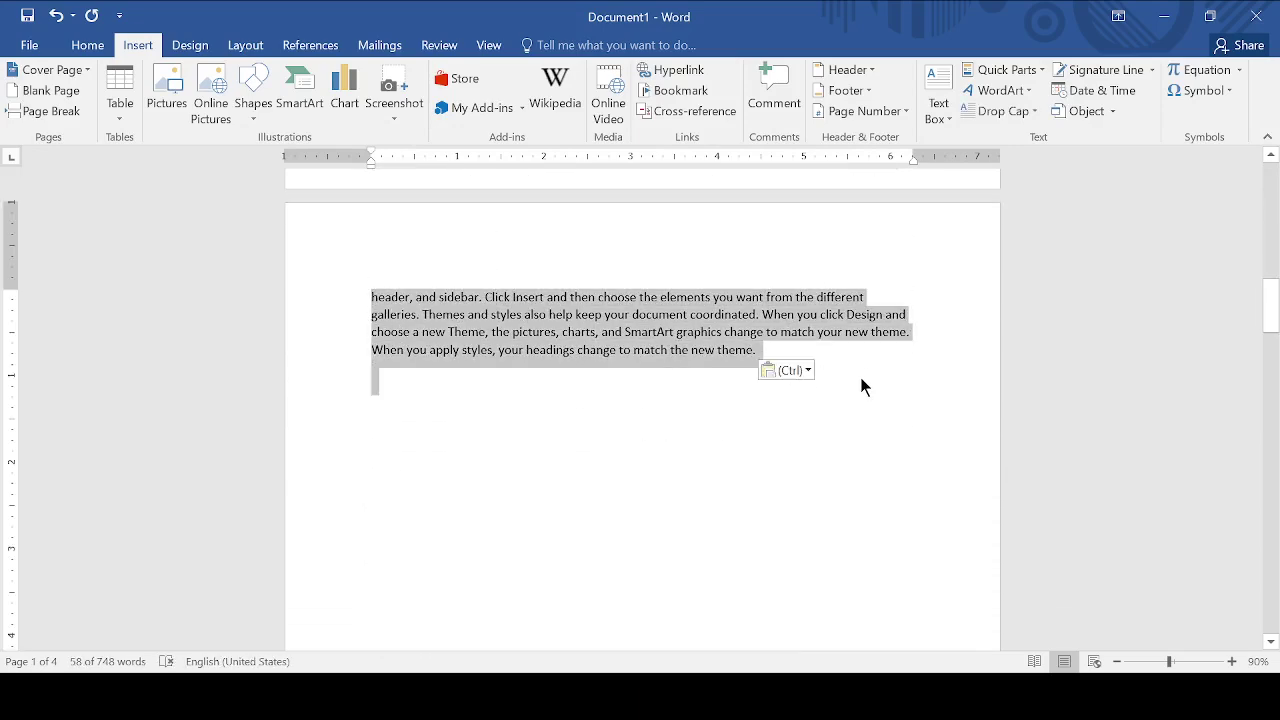
key("Delete")
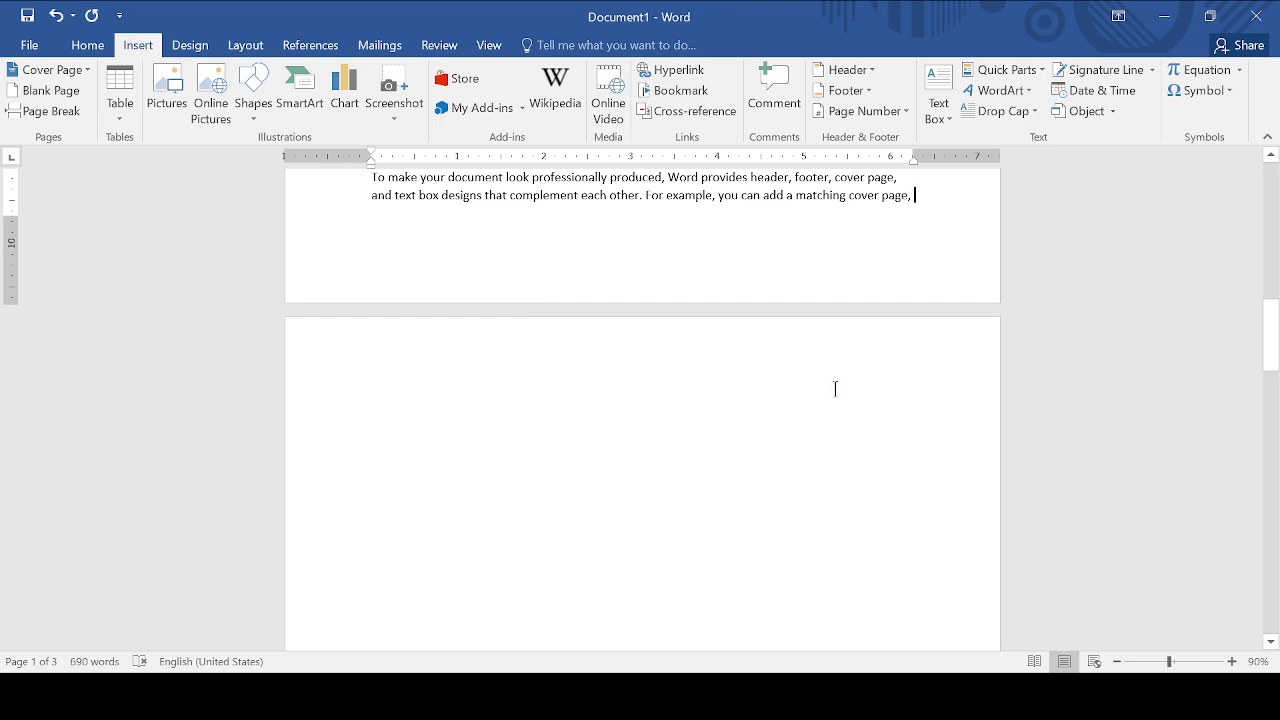
key("BackSpace")
key("BackSpace")
key("BackSpace")
key("BackSpace")
key("BackSpace")
key("BackSpace")
key("BackSpace")
key("BackSpace")
key("BackSpace")
key("BackSpace")
key("BackSpace")
key("BackSpace")
key("BackSpace")
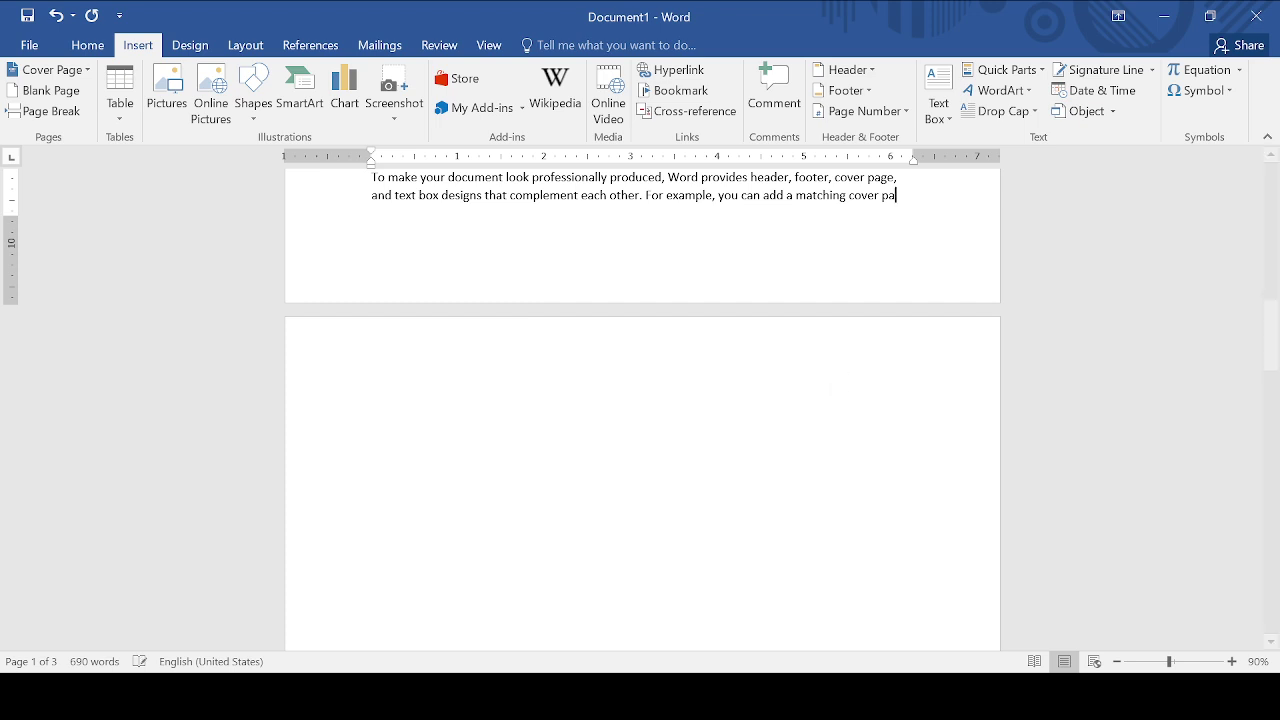
key("BackSpace")
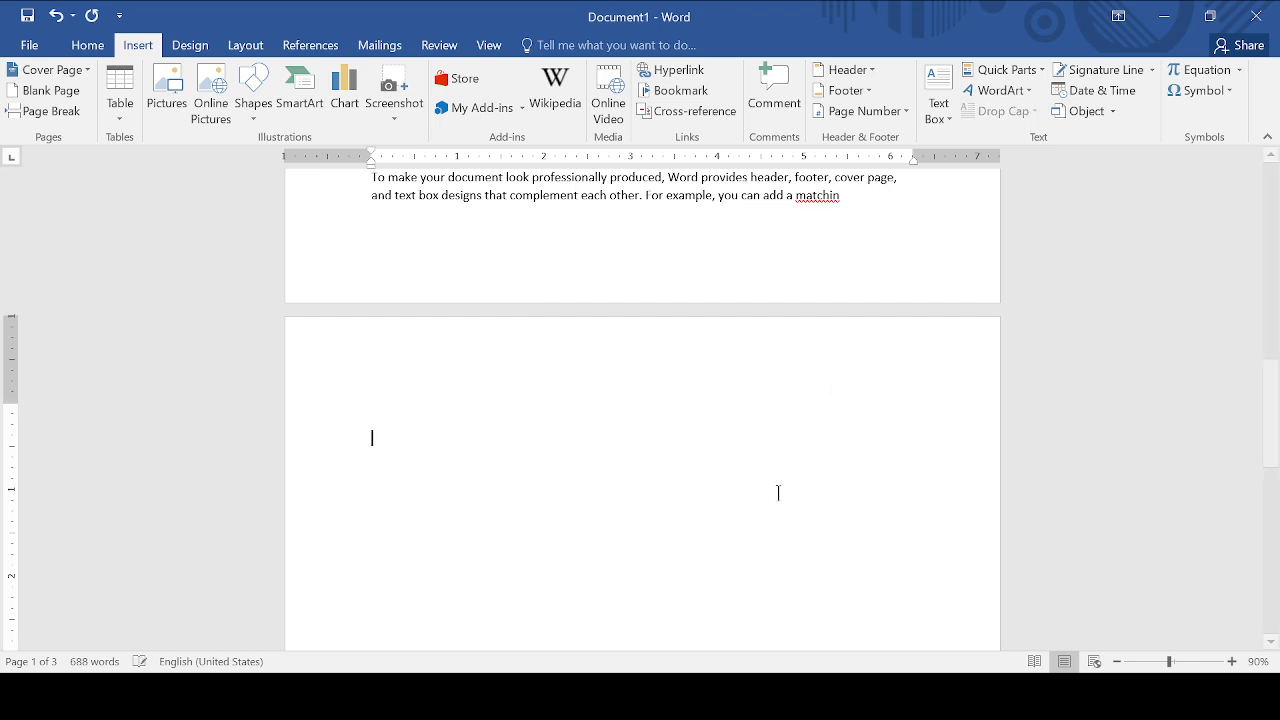
Step: Remove the leftover empty lines on the following pages and shorten the last sentence to "you can add a ma"
key("BackSpace")
key("BackSpace")
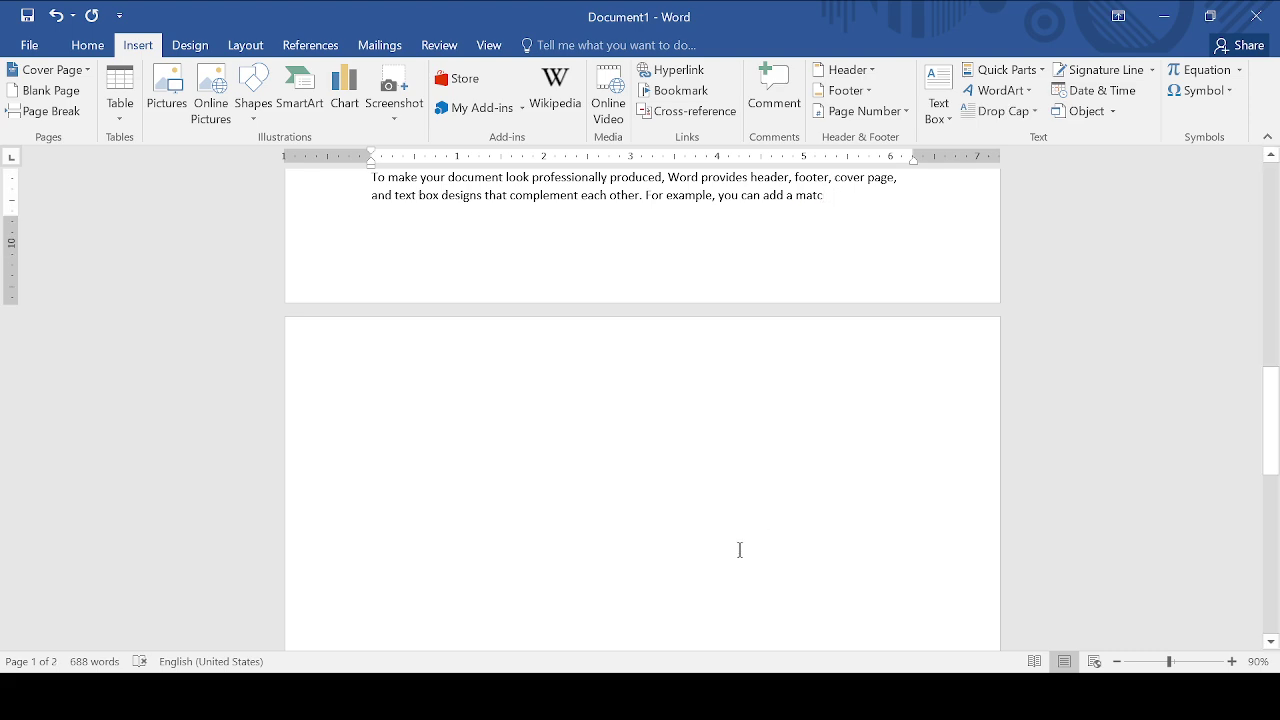
scroll(740, 549, "down", 4)
left_click(750, 535)
key("BackSpace")
key("BackSpace")
key("BackSpace")
key("BackSpace")
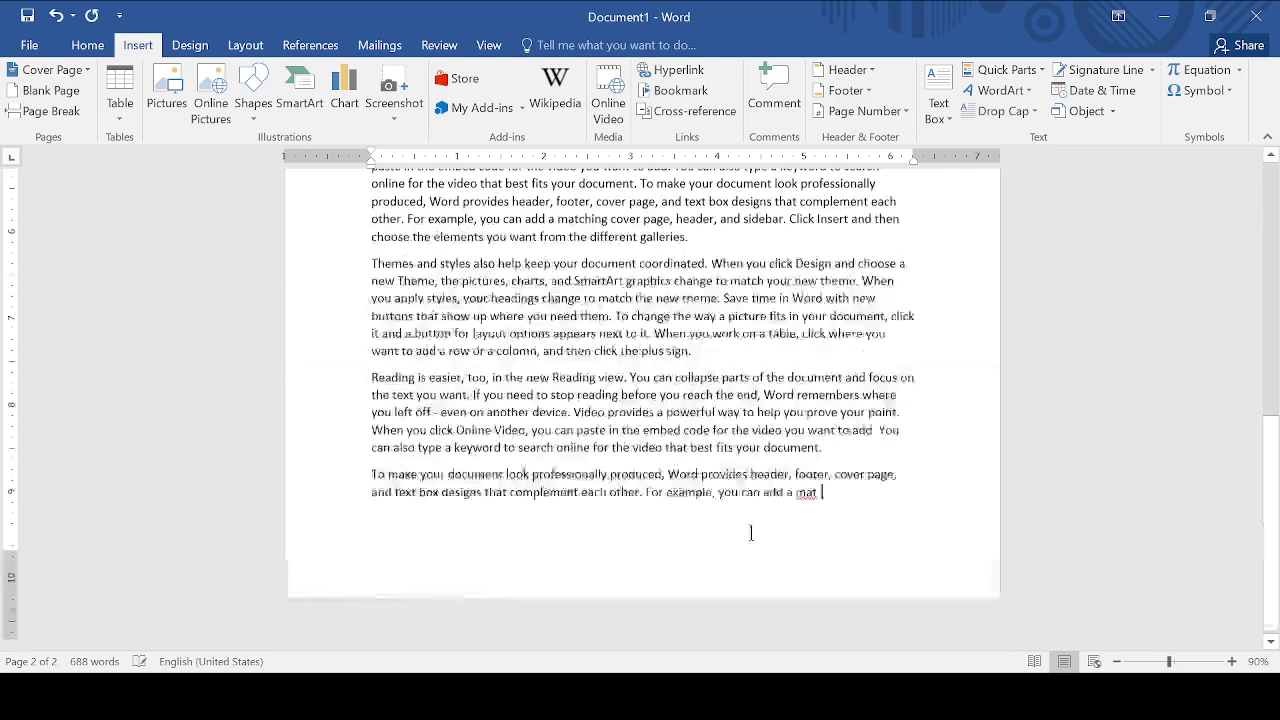
scroll(787, 490, "up", 9)
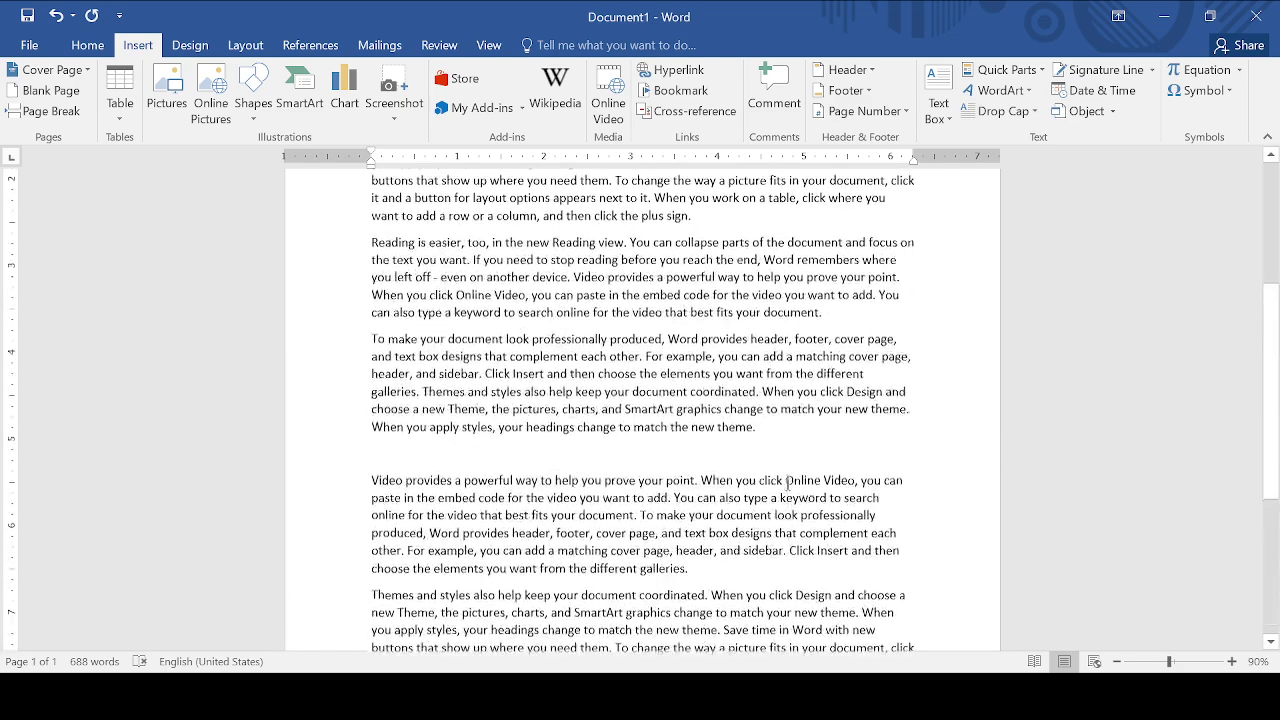
Step: Insert a page break before the second "Themes and styles" paragraph
scroll(797, 467, "down", 5)
scroll(797, 467, "down", 5)
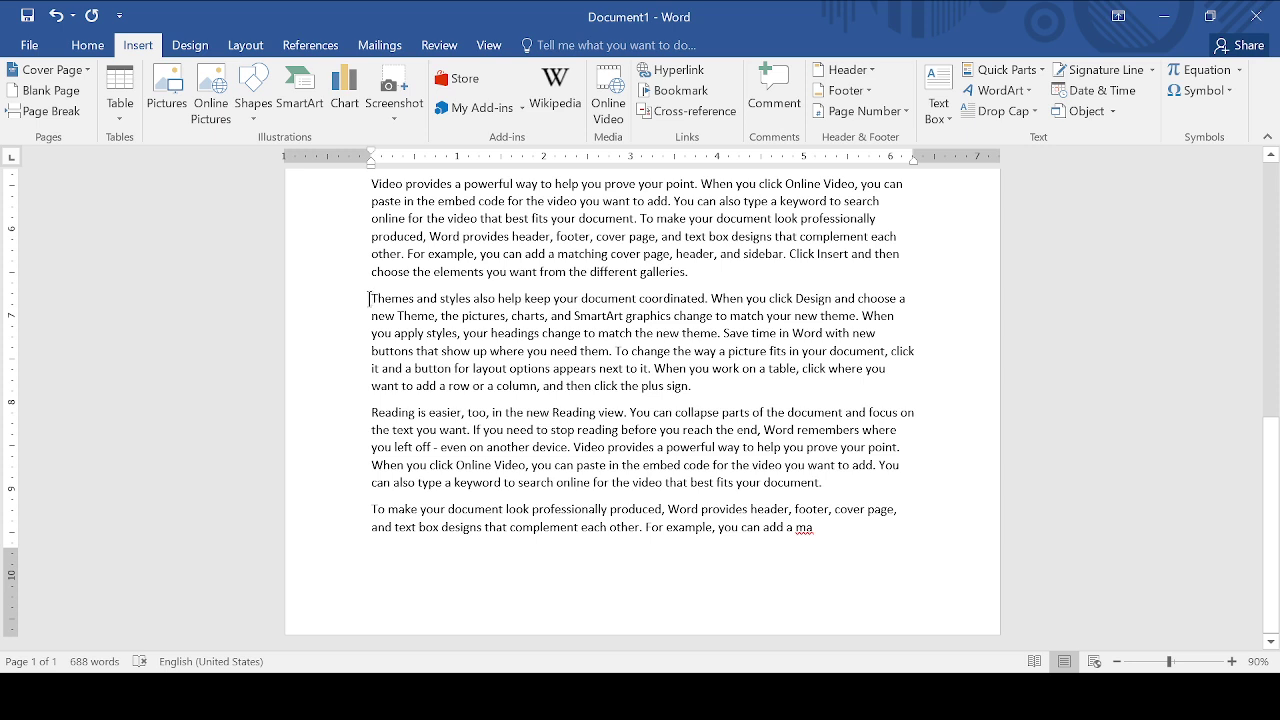
left_click(46, 112)
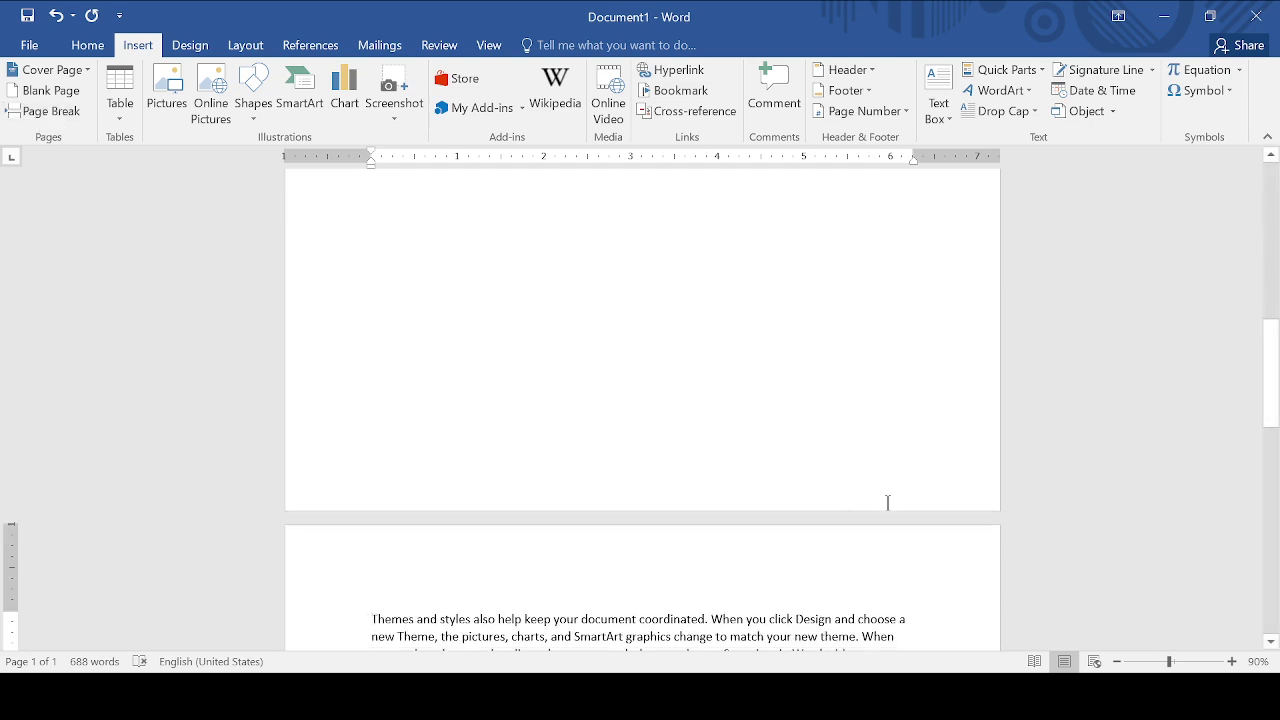
Step: Examine how the text is split between the two pages before and after the page break
scroll(877, 494, "down", 10)
scroll(803, 466, "up", 4)
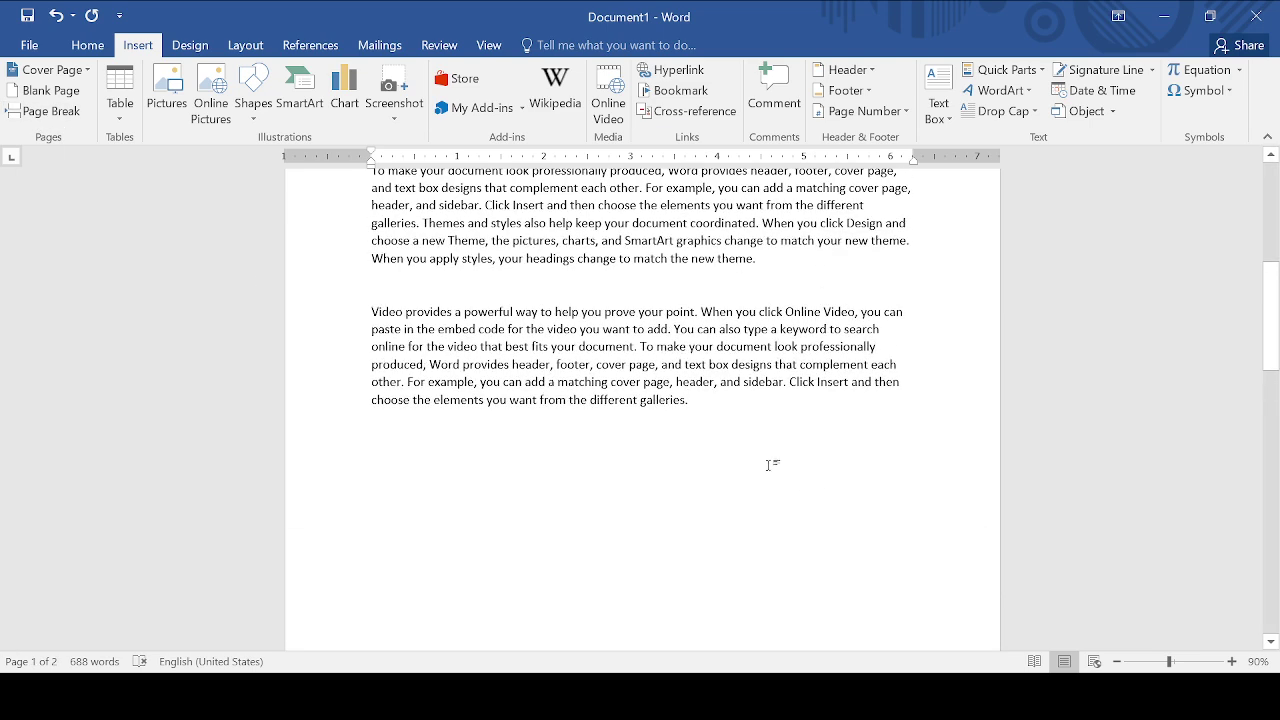
scroll(594, 428, "down", 7)
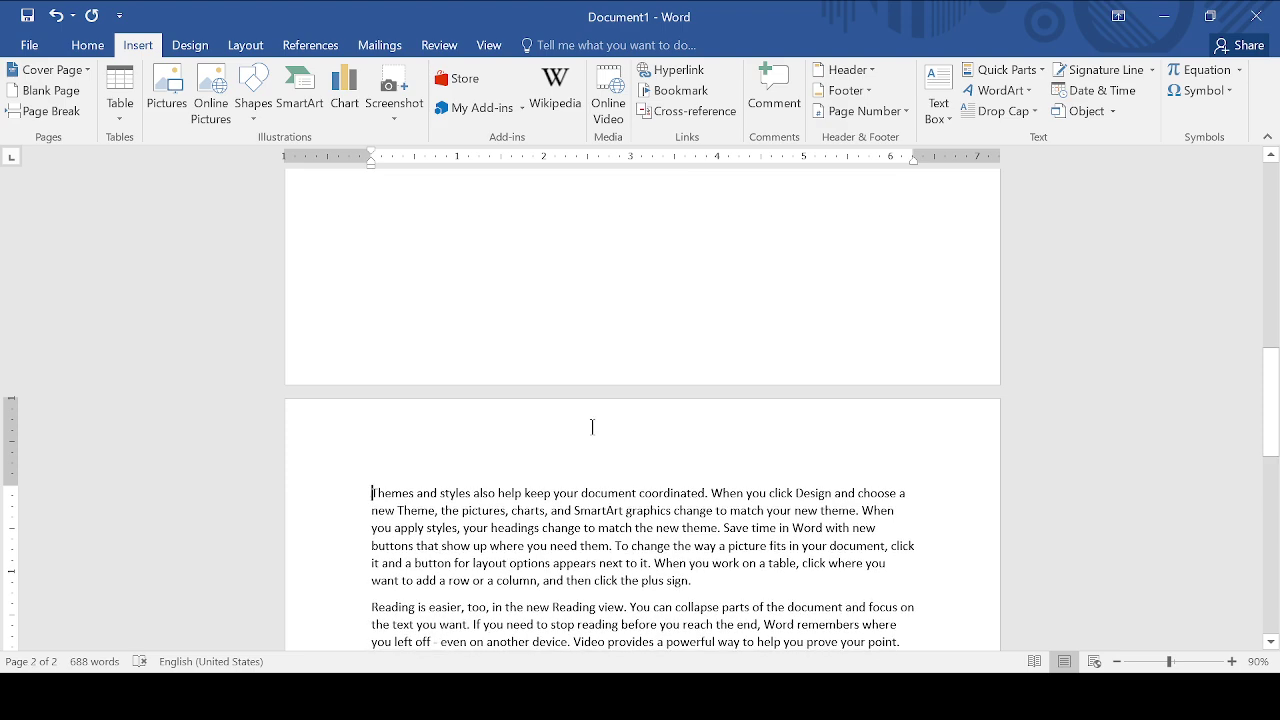
scroll(593, 427, "down", 5)
scroll(585, 425, "up", 3)
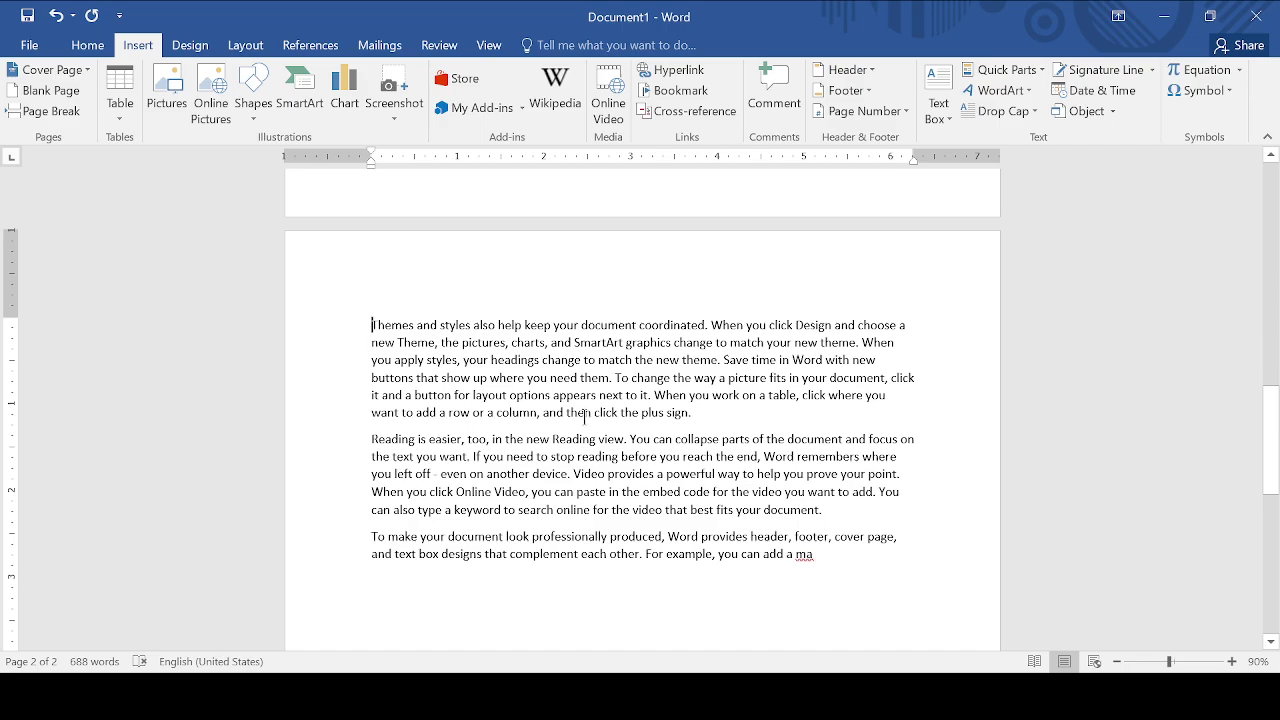
scroll(583, 416, "up", 10)
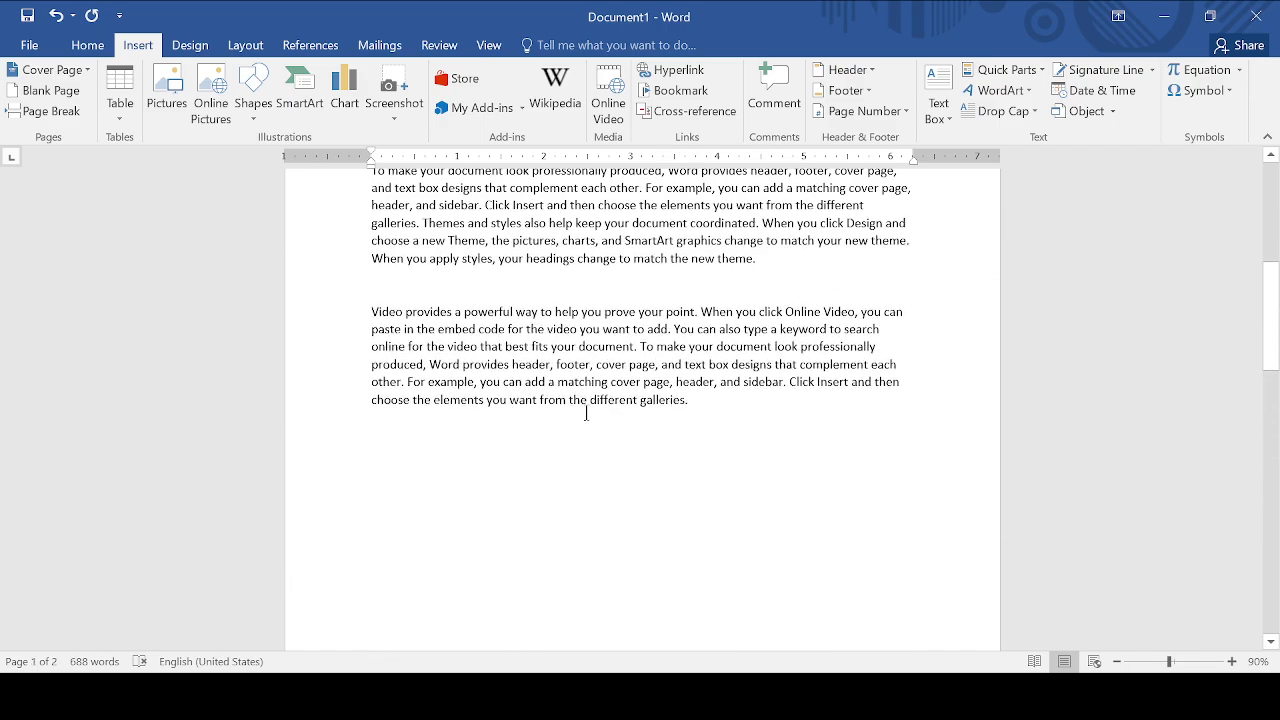
scroll(587, 413, "up", 10)
scroll(602, 405, "down", 7)
scroll(602, 405, "down", 3)
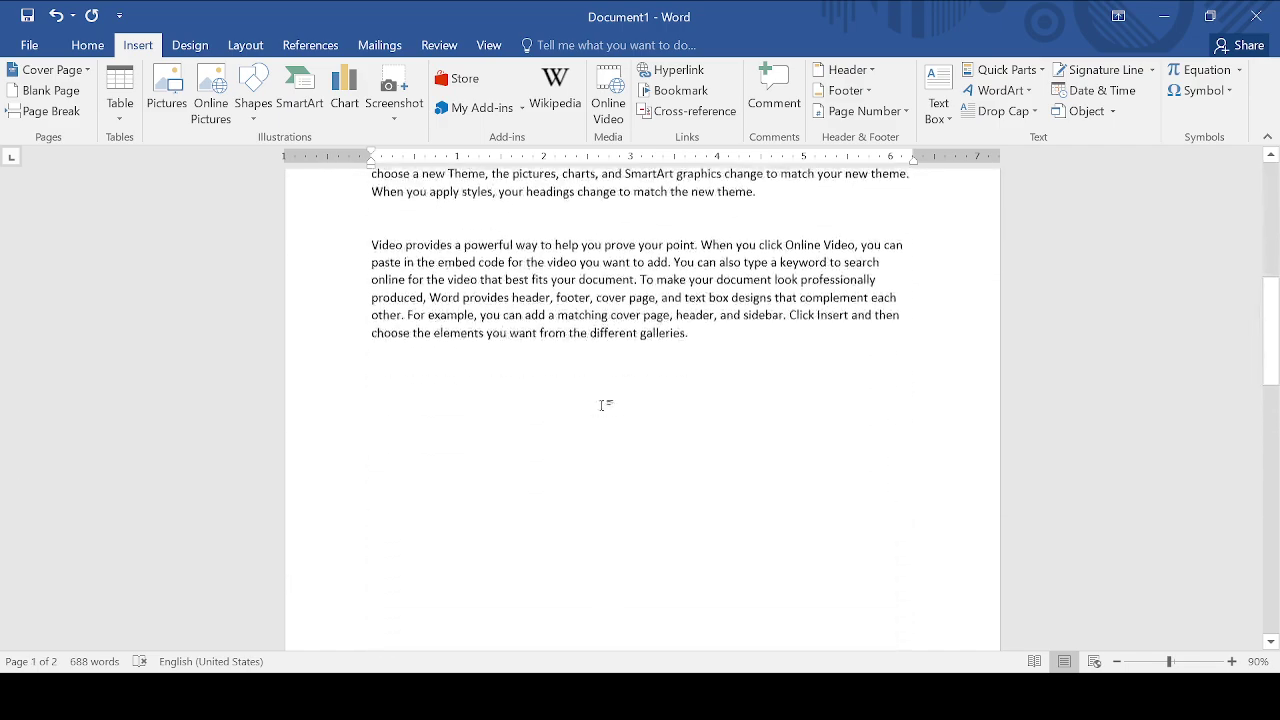
scroll(603, 403, "up", 7)
scroll(590, 402, "down", 3)
scroll(584, 402, "down", 2)
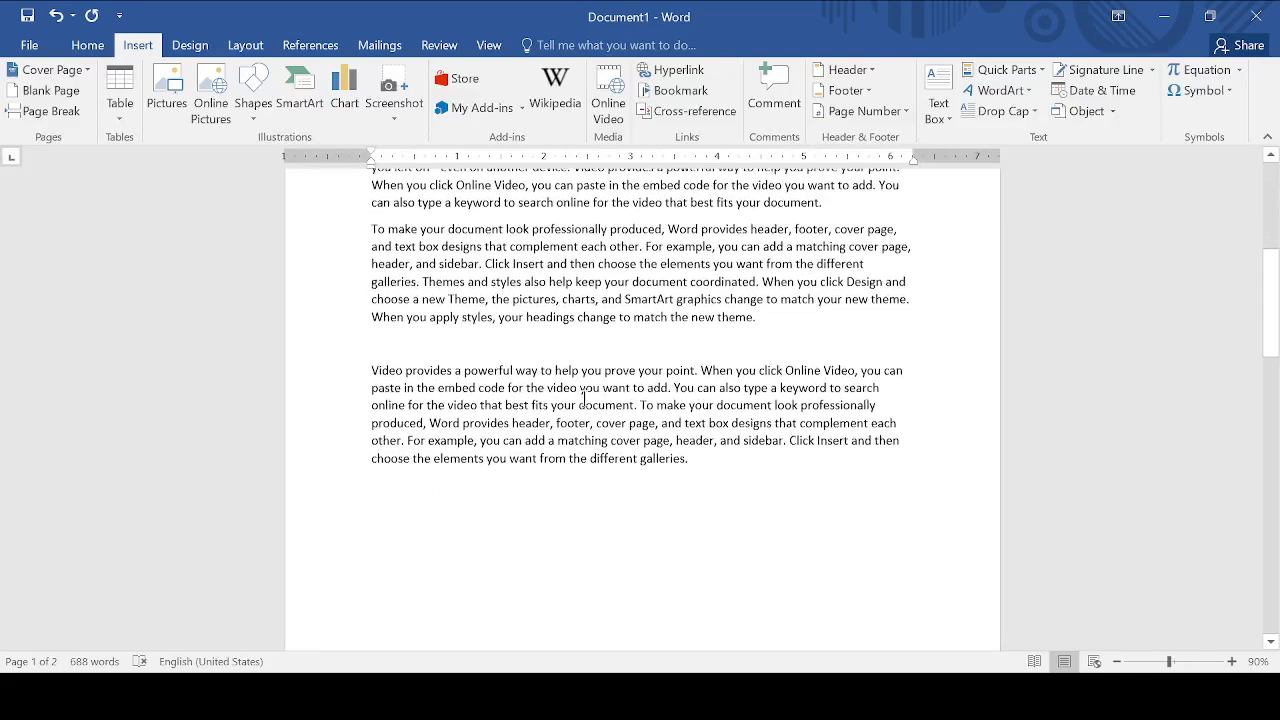
Step: Try pasting a copy of the "To make your document" and "Video provides" paragraphs below the originals, and undo the paste
left_click_drag(374, 222, 910, 458)
key("ctrl+c")
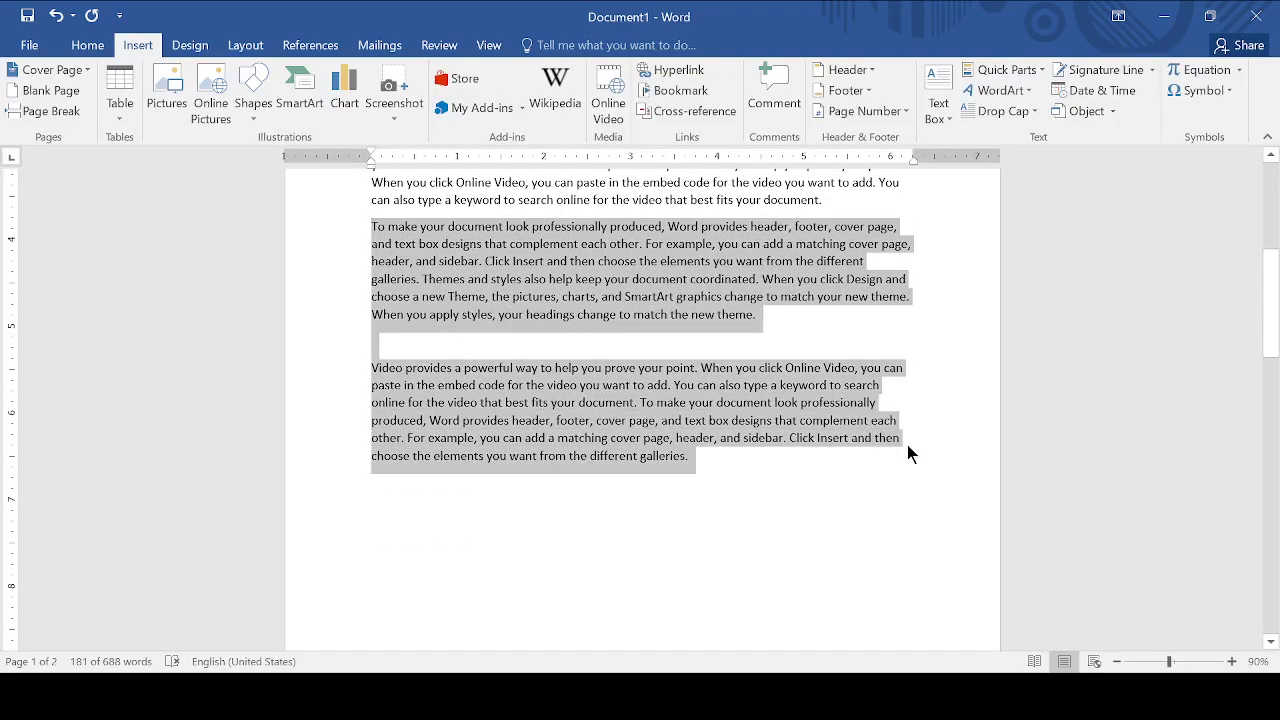
left_click(690, 502)
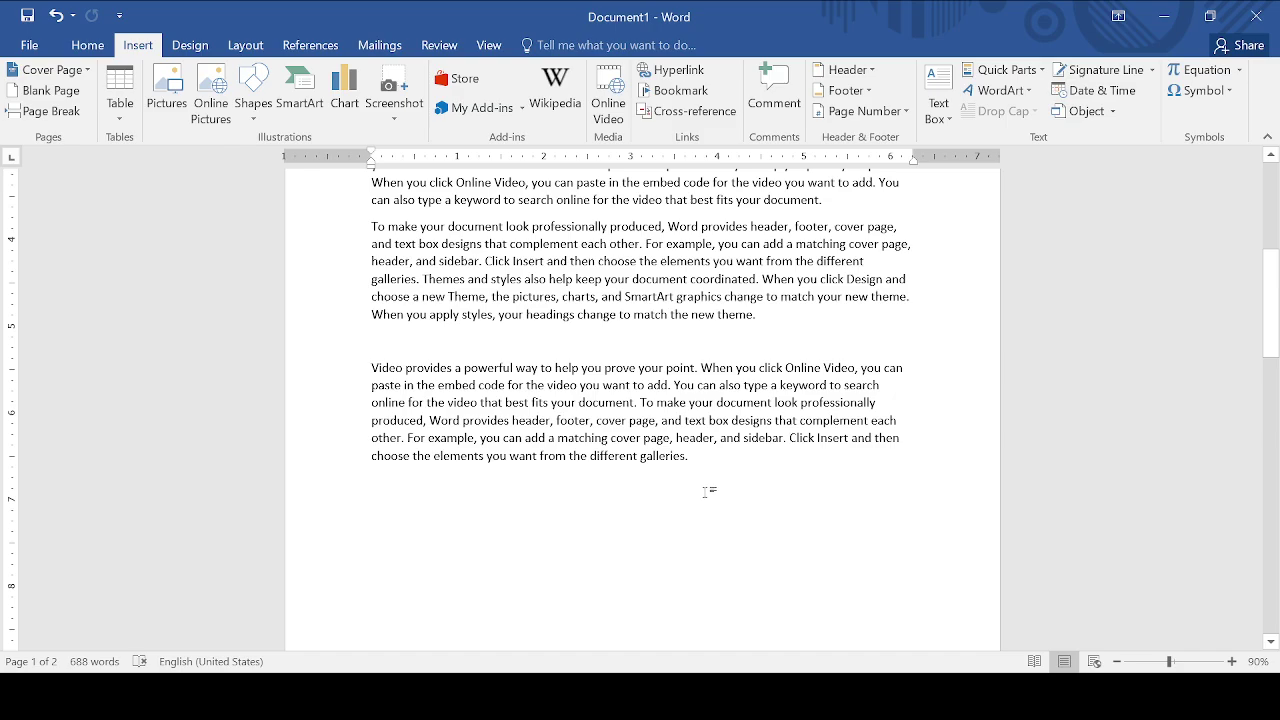
key("ctrl+v")
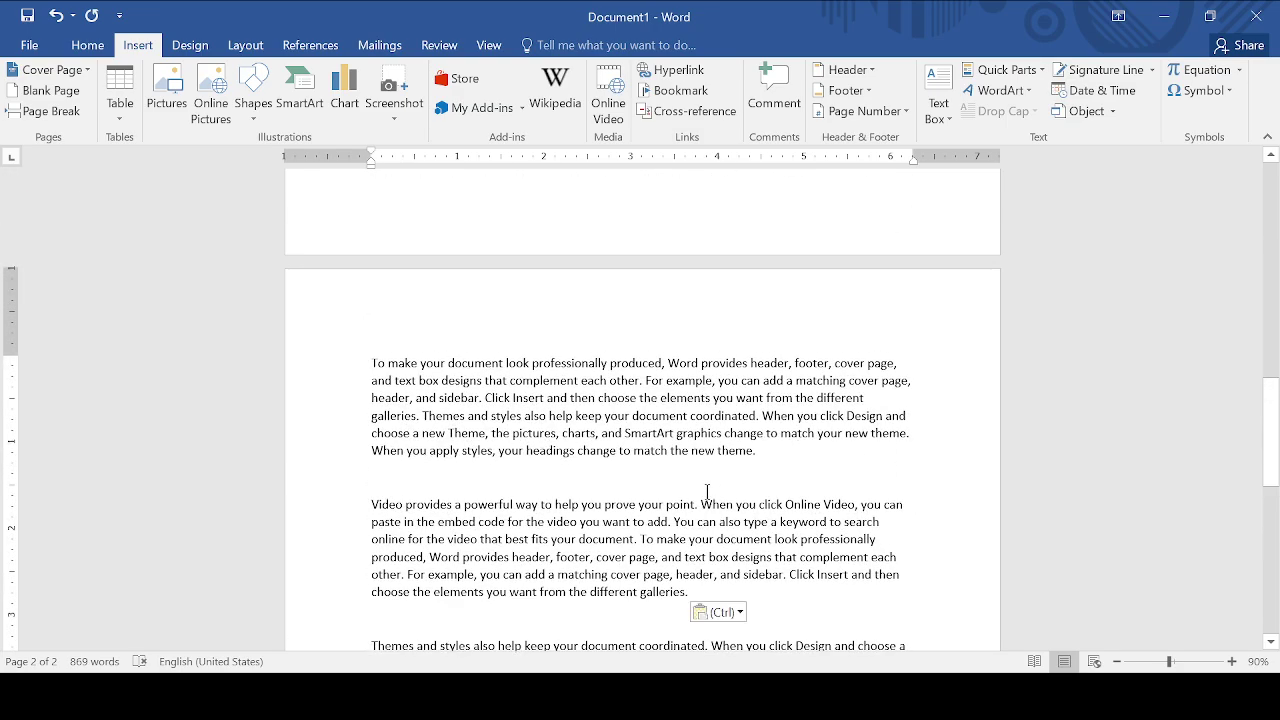
key("ctrl+z")
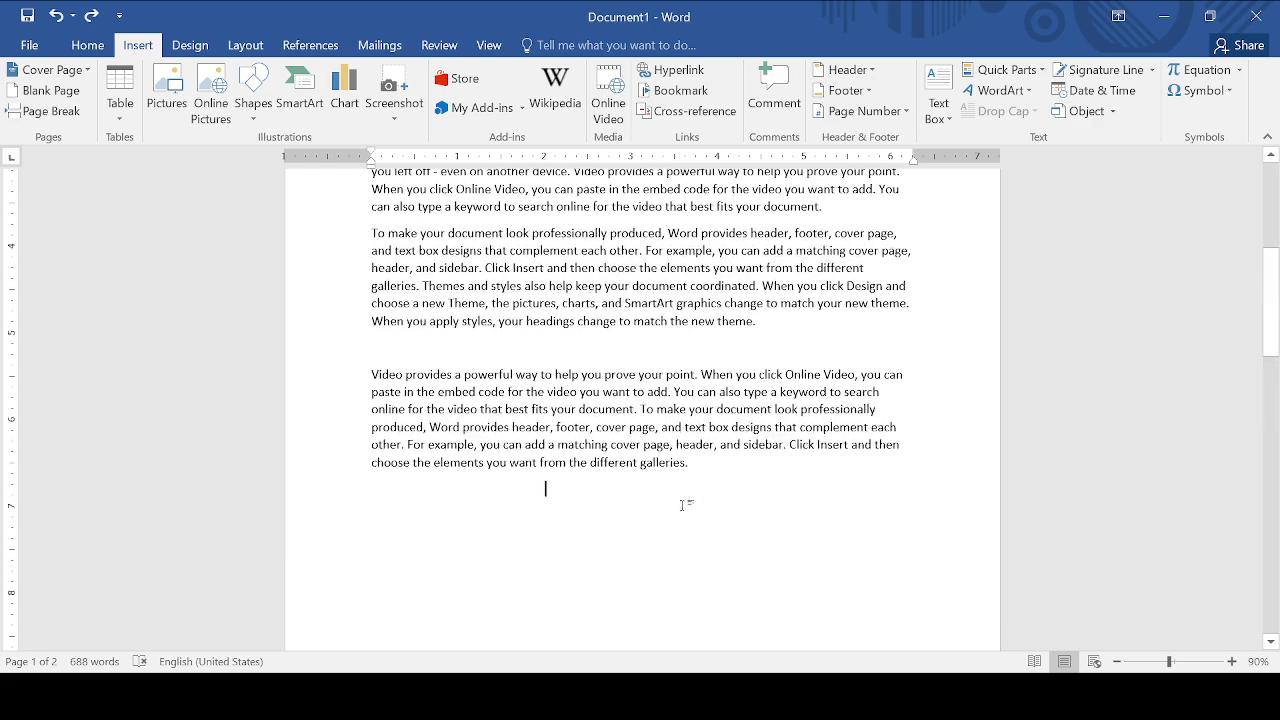
Step: Copy the "Video provides" paragraph above the page break, paste it below the original, and check where it lands
left_click_drag(368, 376, 784, 465)
key("ctrl+c")
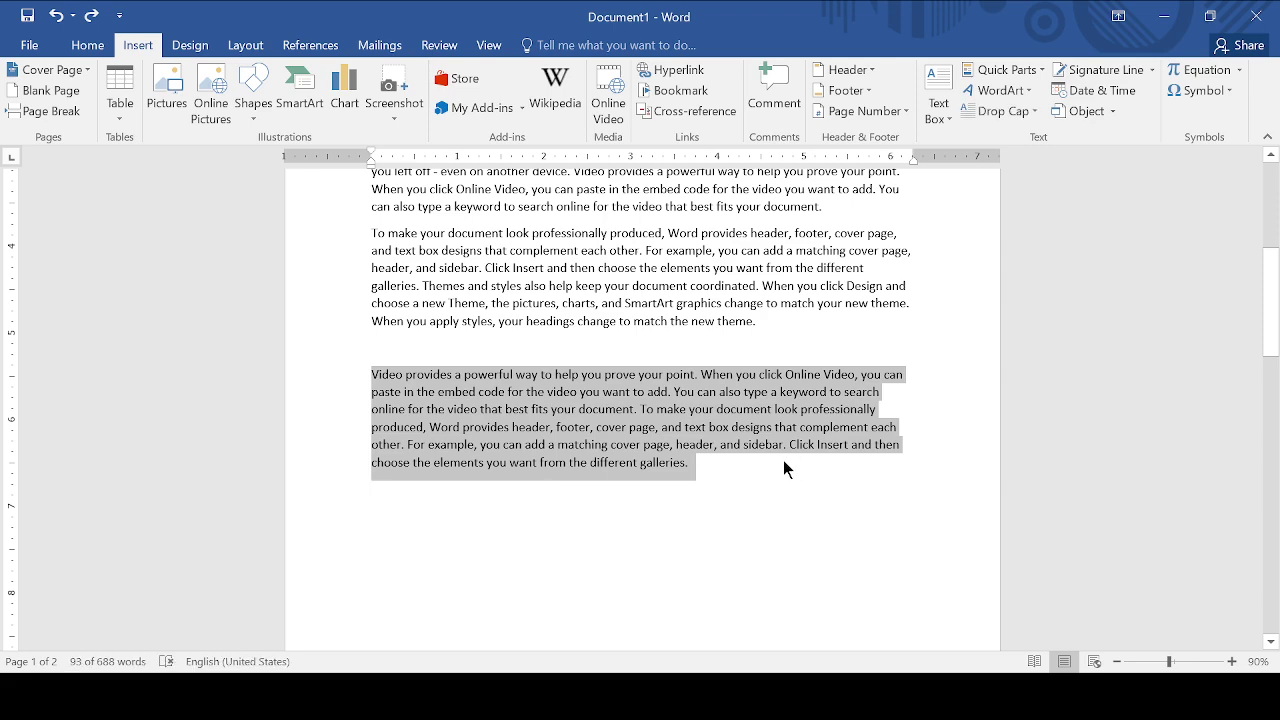
left_click(770, 499)
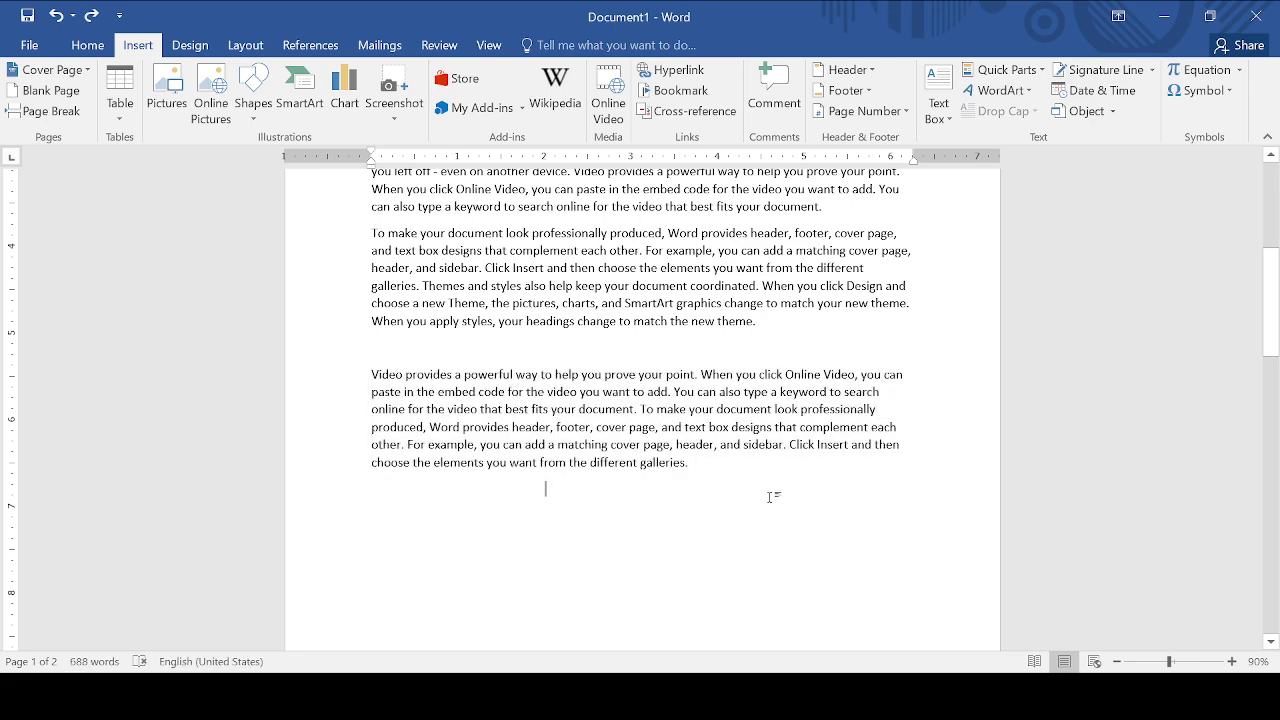
key("ctrl+v")
scroll(771, 497, "down", 2)
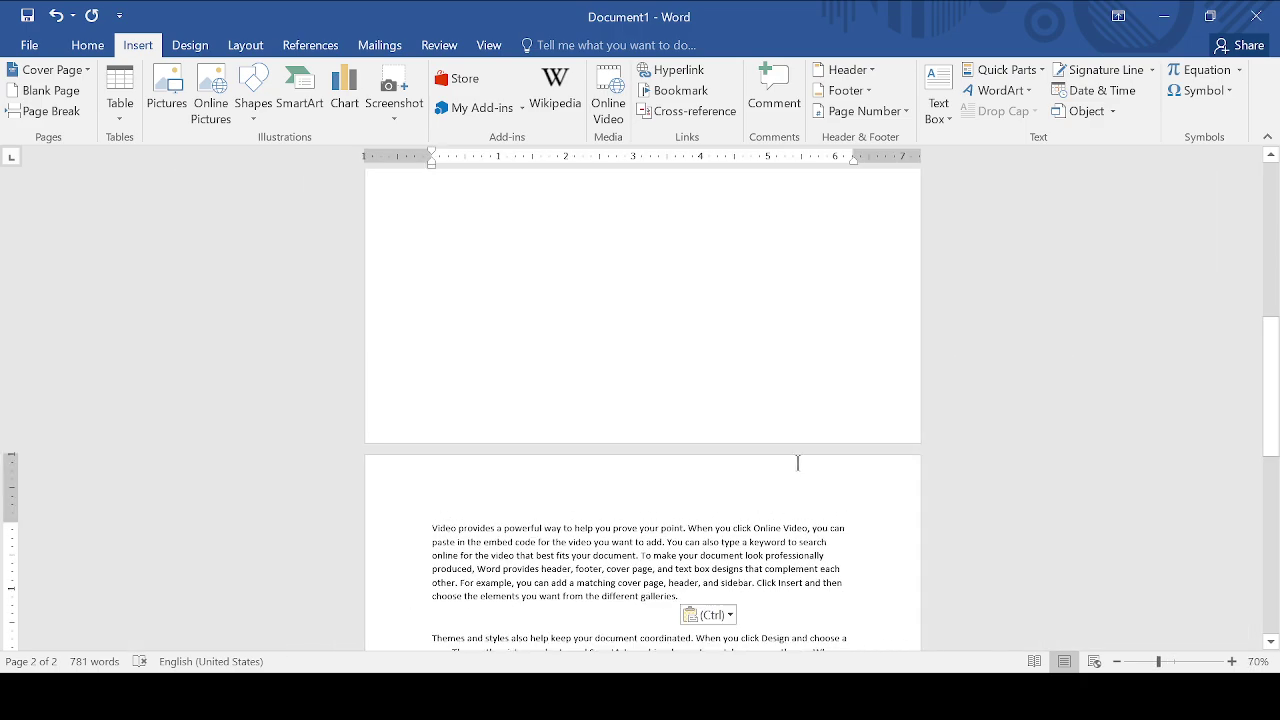
scroll(796, 464, "up", 6)
scroll(794, 464, "down", 5)
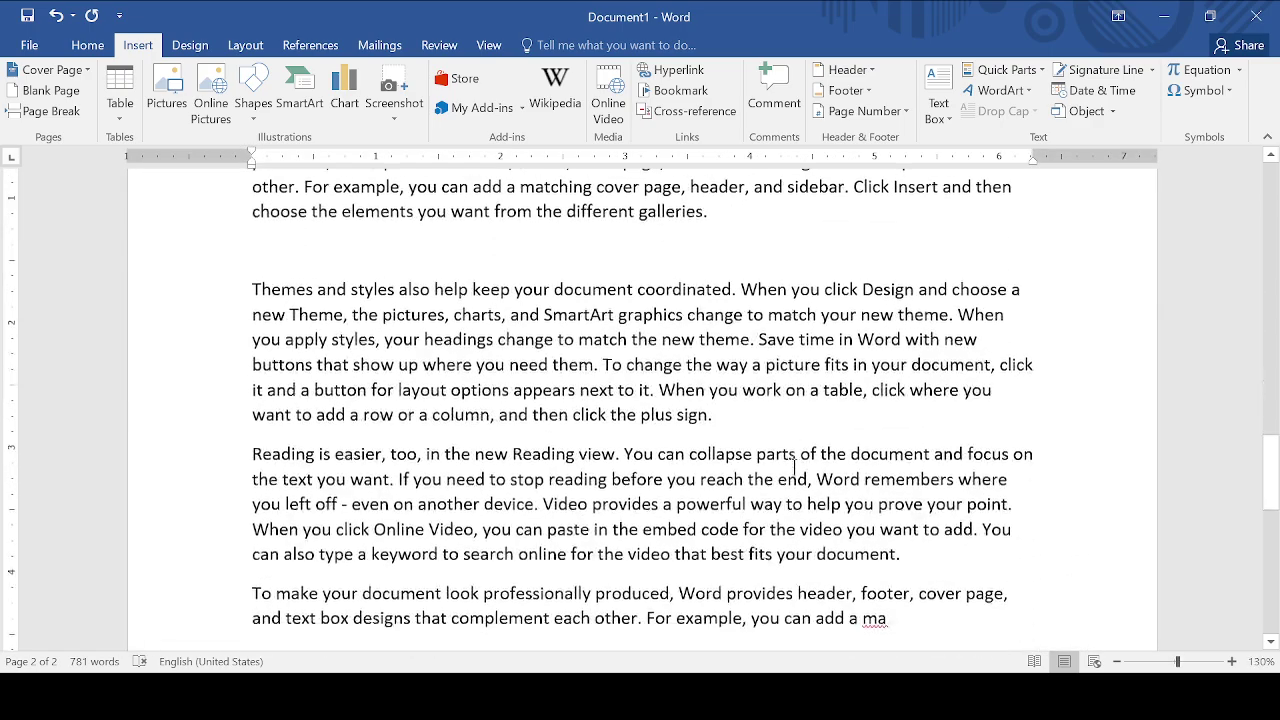
Step: Undo the pasted paragraph and the page break before the second "Themes and styles" paragraph
scroll(788, 475, "up", 5)
key("ctrl+z")
key("ctrl+z")
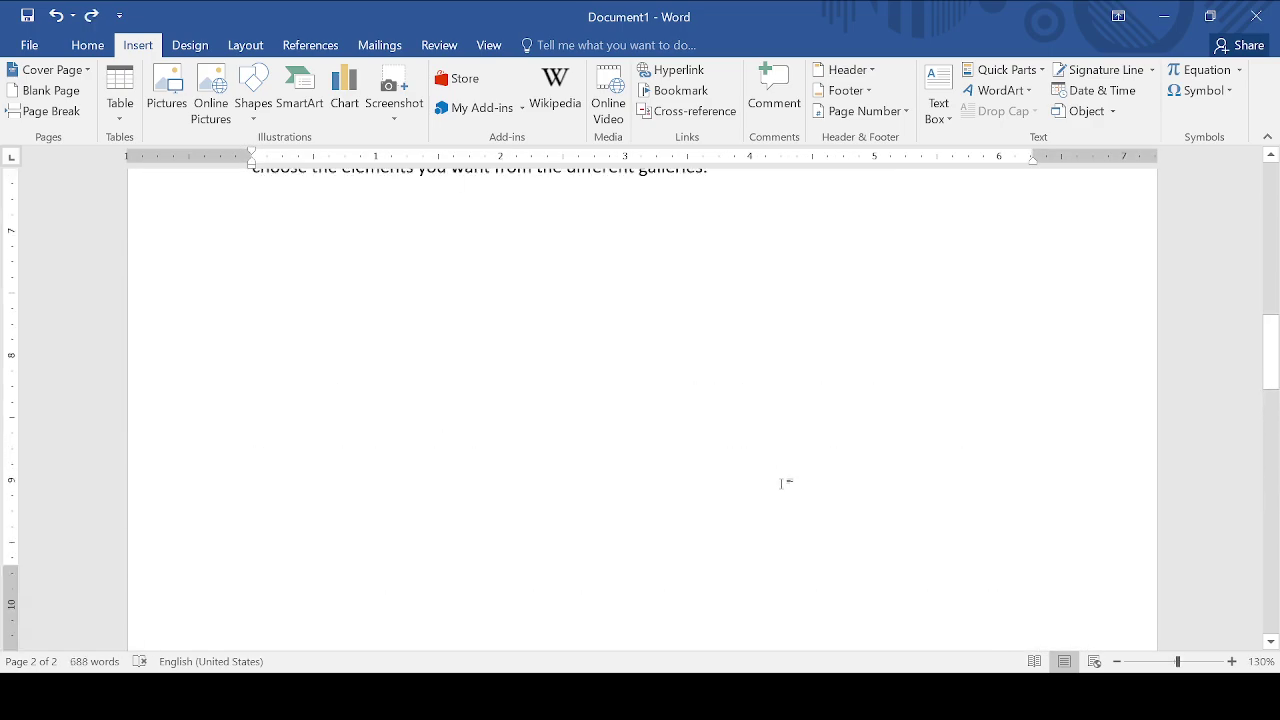
key("ctrl+z")
Step: Insert a page break in the empty line between the first four paragraphs and the second "Video provides" paragraph
scroll(782, 485, "up", 3)
scroll(782, 483, "up", 9)
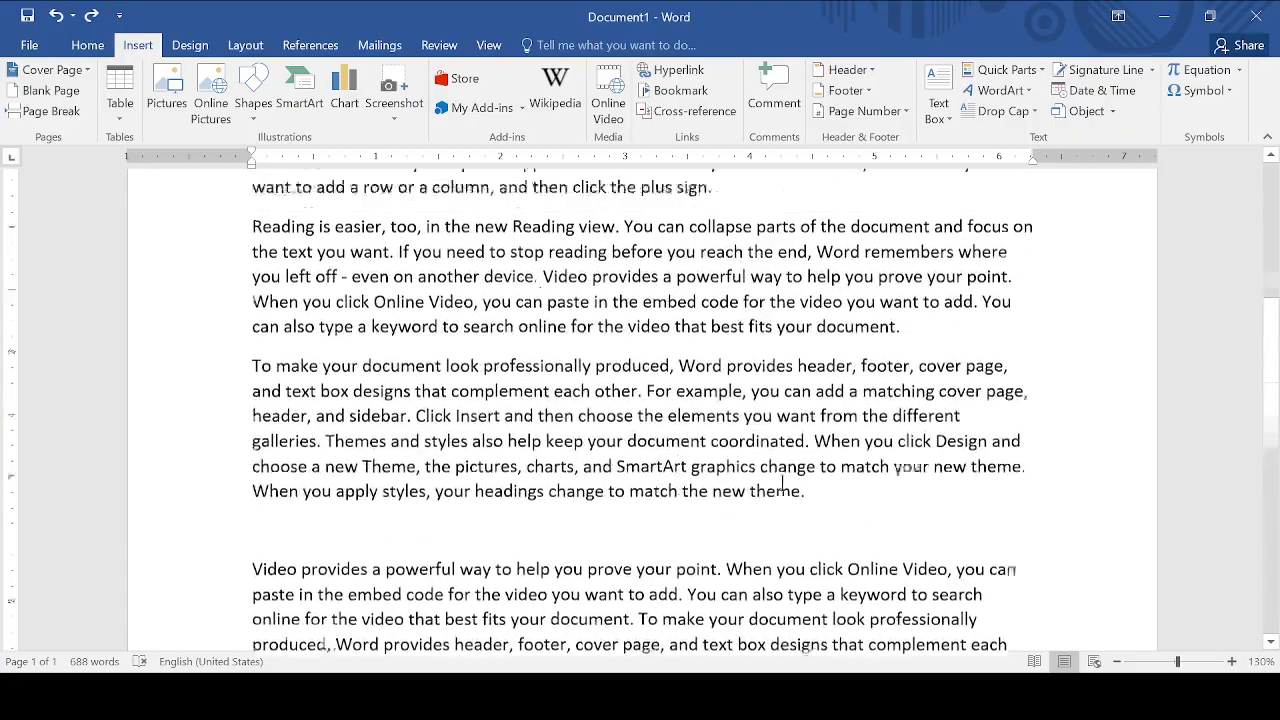
scroll(796, 466, "down", 8)
scroll(796, 464, "up", 3)
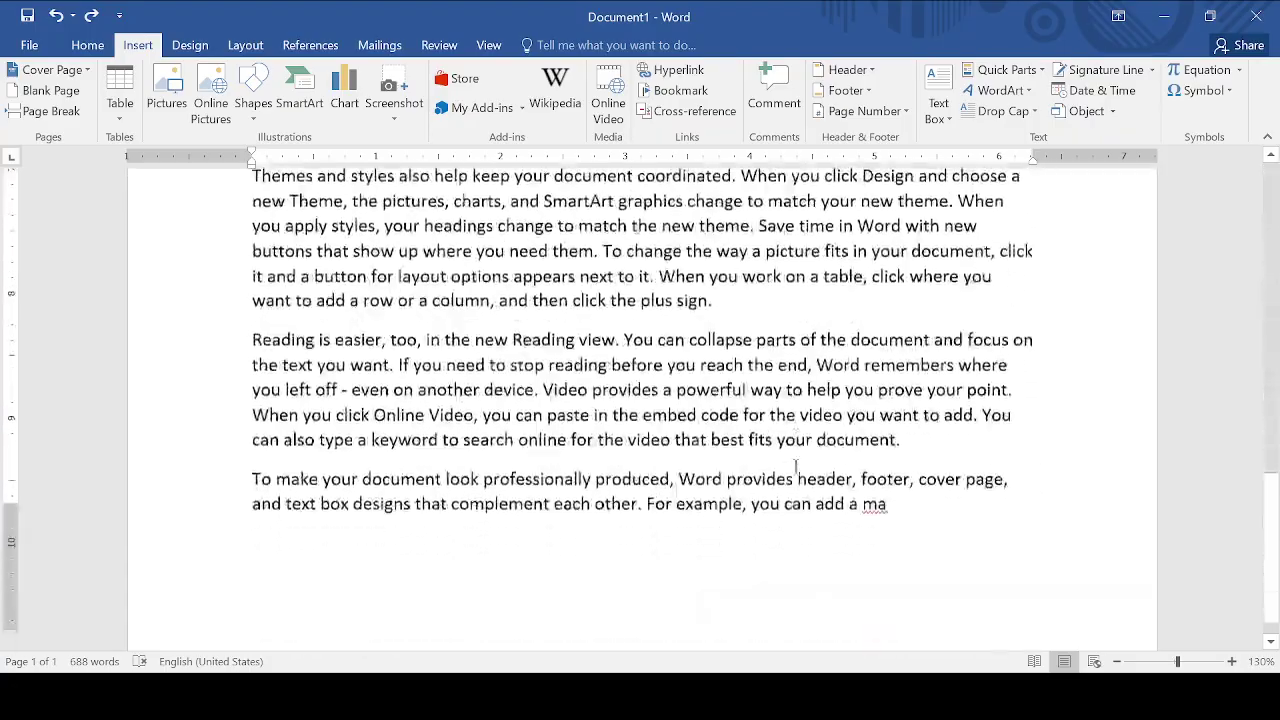
scroll(796, 466, "down", 2)
scroll(796, 466, "up", 6)
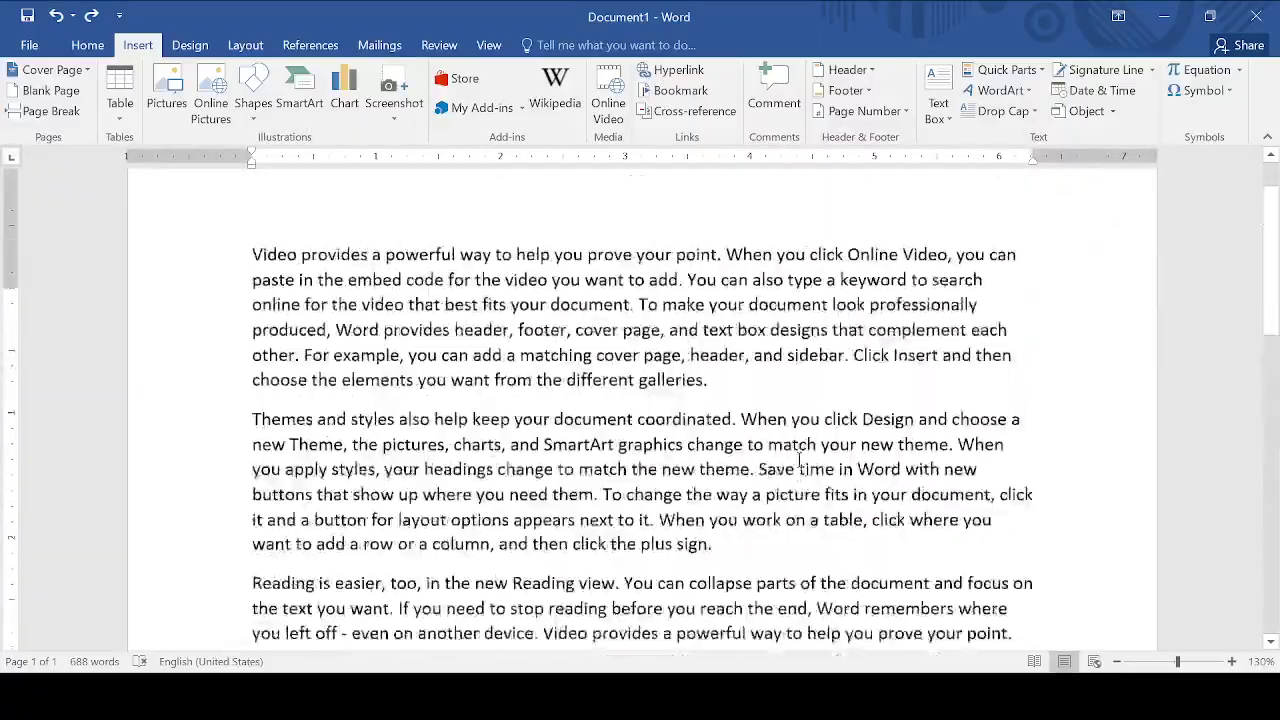
scroll(797, 462, "down", 5)
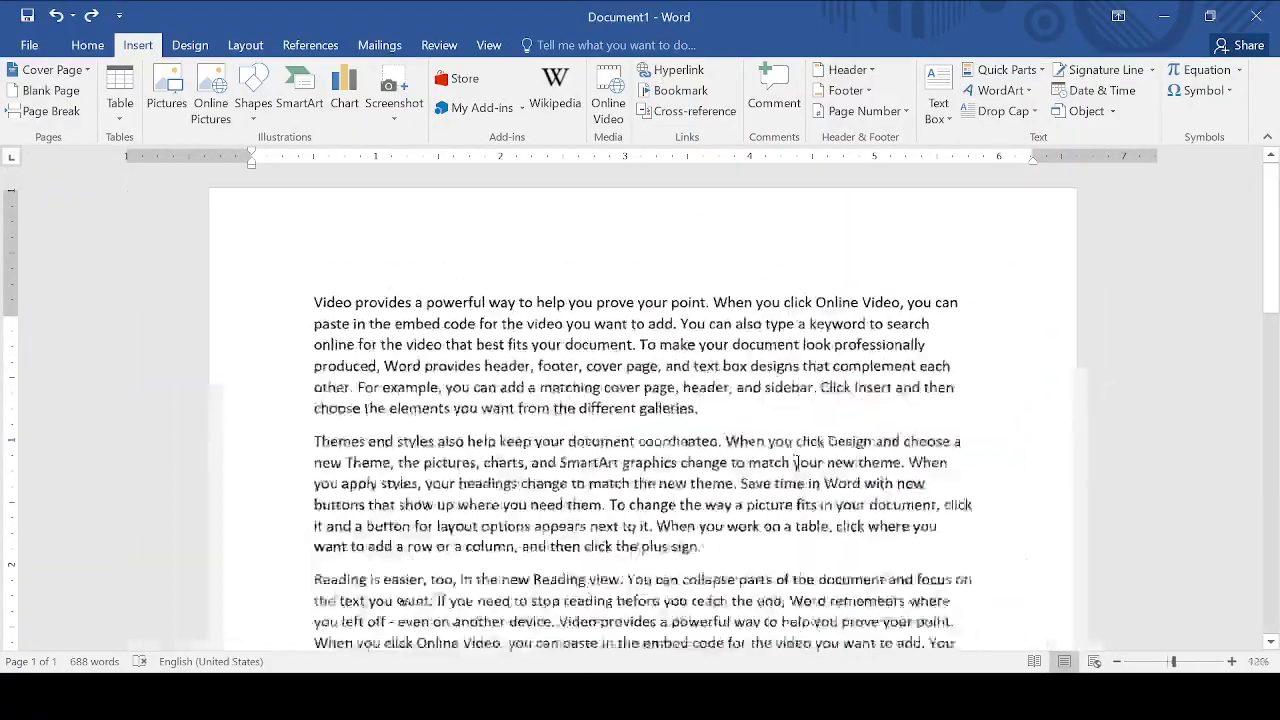
scroll(797, 462, "up", 3)
scroll(797, 462, "down", 3)
scroll(797, 462, "down", 2)
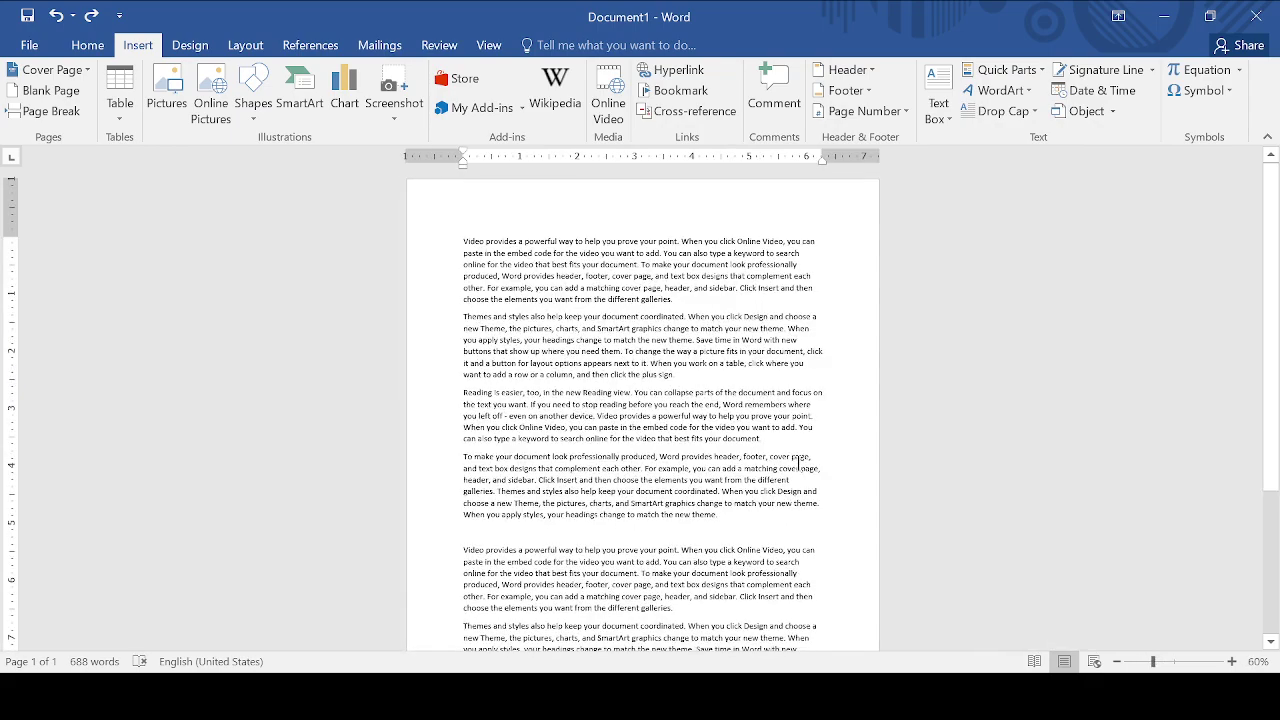
left_click(466, 539)
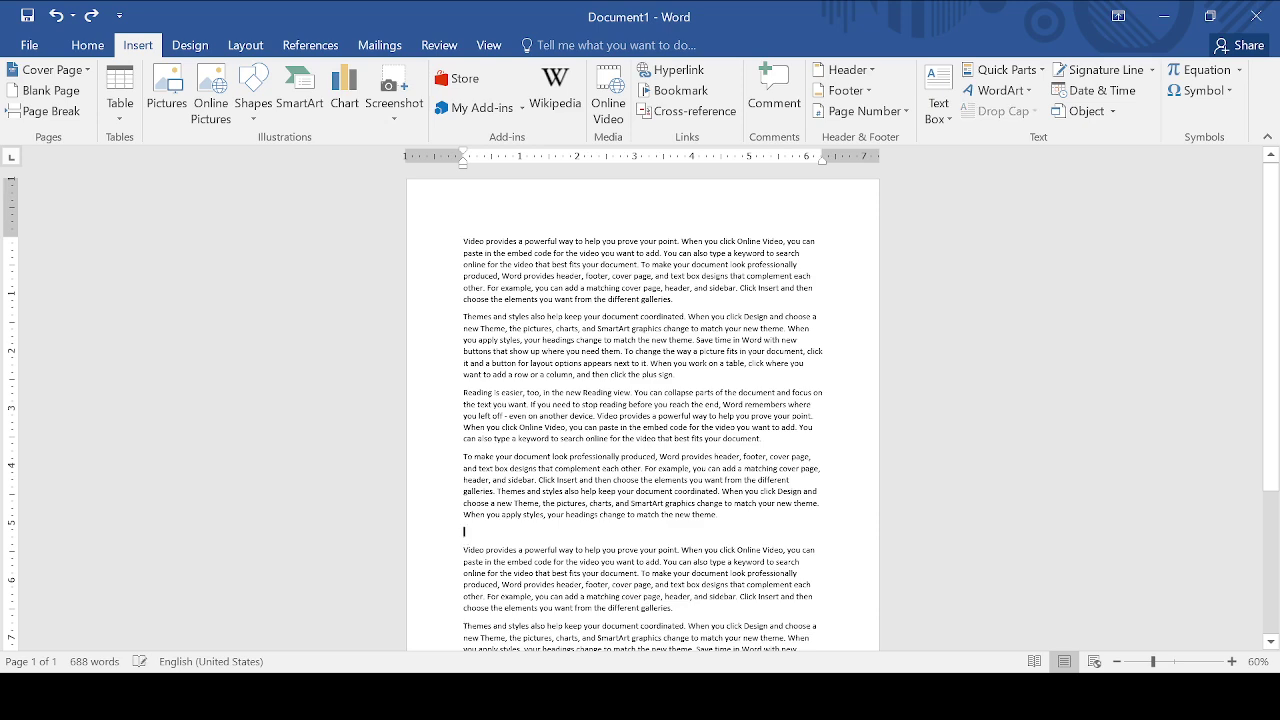
left_click(27, 112)
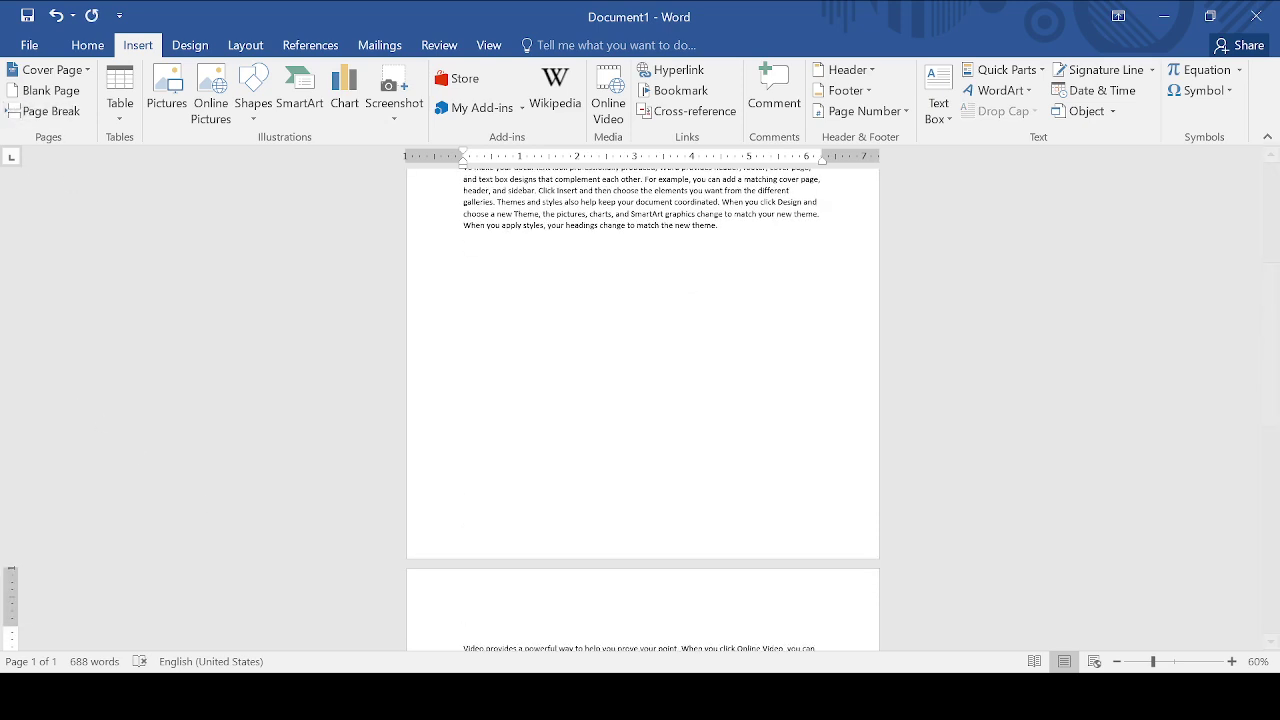
Step: Start a new line at the page break below the fourth paragraph and enter "jksdfnsdjkfhuds" there
scroll(614, 520, "down", 3)
scroll(614, 520, "up", 2)
left_click(564, 224)
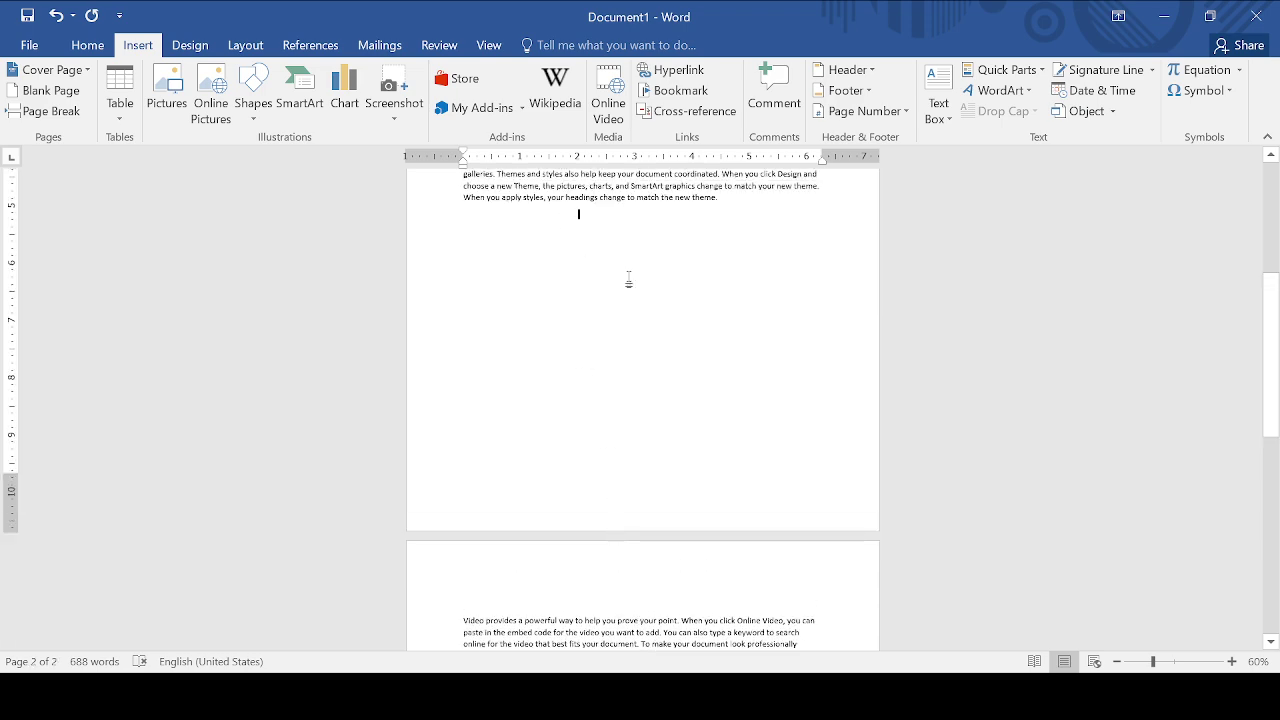
key("Return")
type("jksdfnsdjkfhuds")
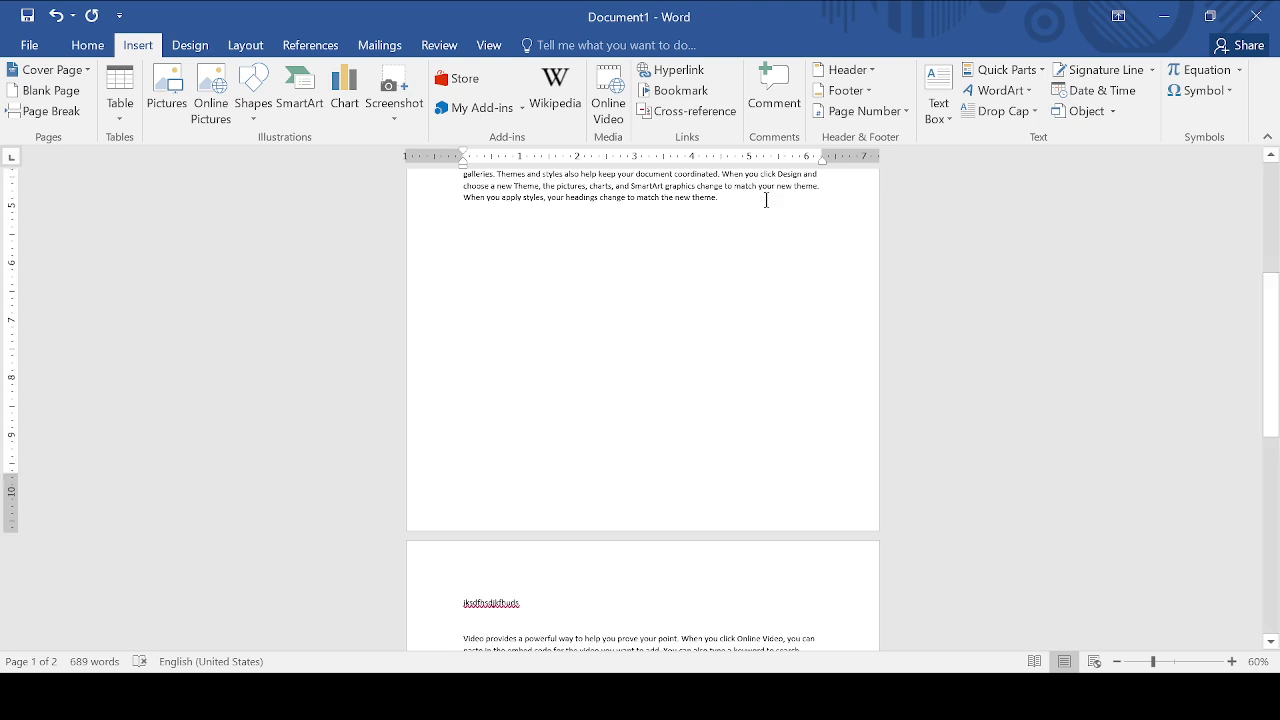
Step: Add random filler text directly below the fourth paragraph on the first page, with "duyiftduyg" on a separate line
left_click(531, 214)
type("uytdunfu")
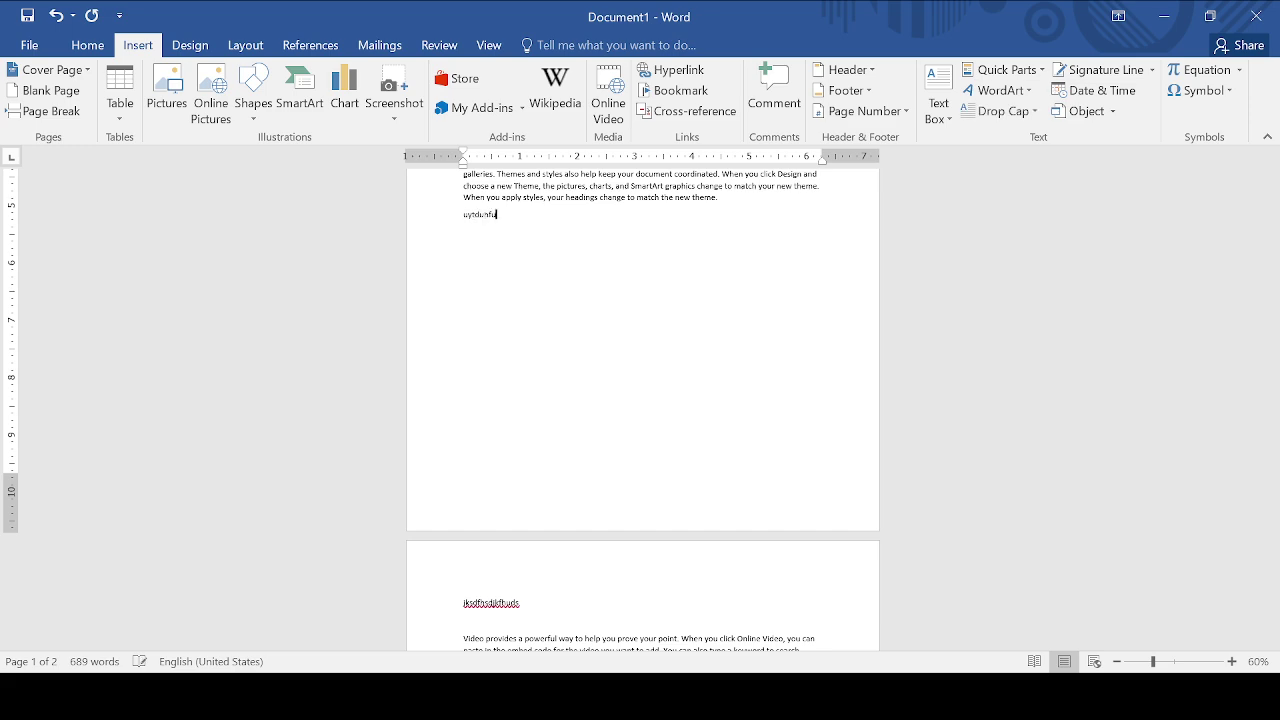
type("istgfuysdguytfuyasgfuyu")
key("Return")
type("duyiftduyg")
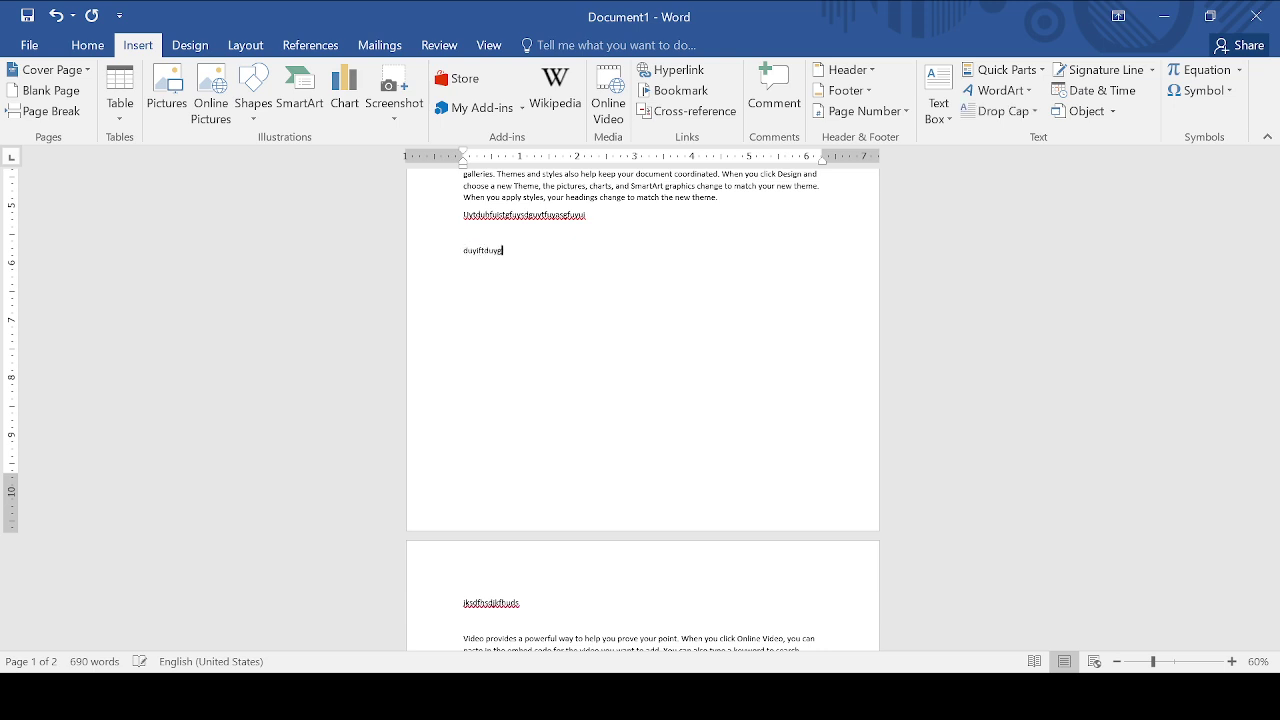
Step: Extend the "duyiftduyg" line with random characters and add another line of filler text directly below it on the first page
type("duydcstgyrgdyudcddyhe")
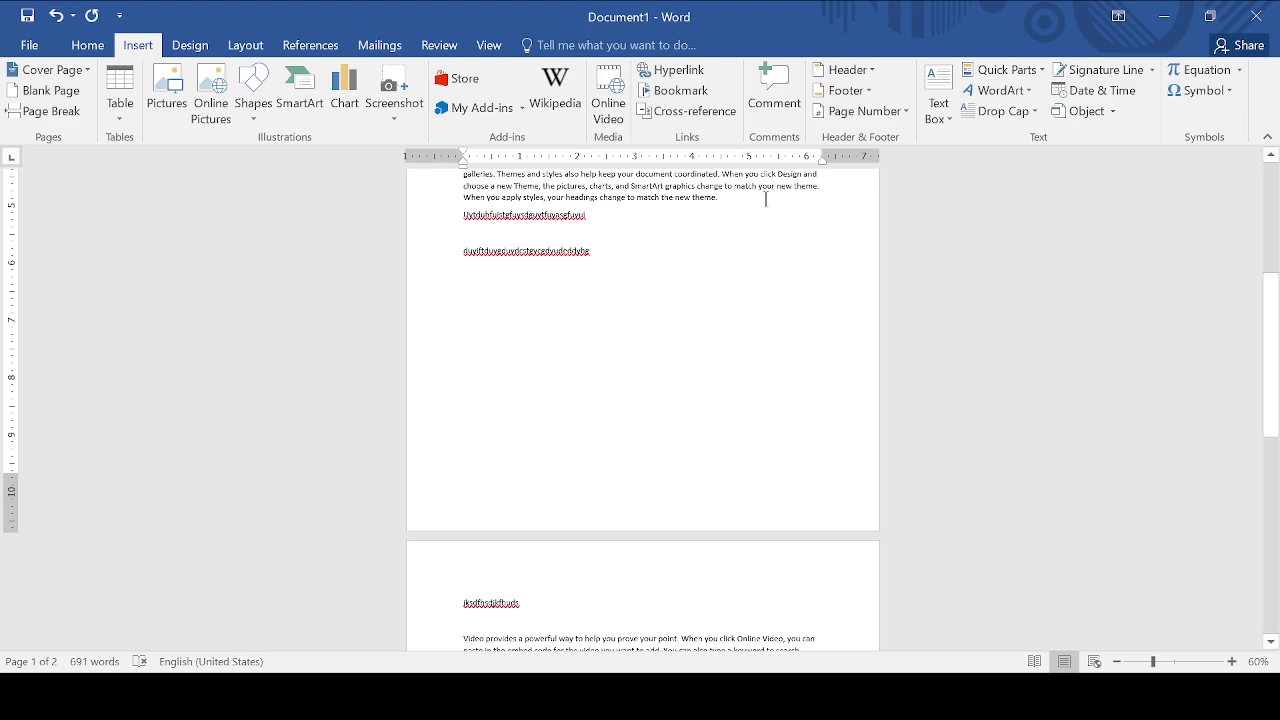
scroll(767, 192, "down", 1)
scroll(768, 186, "down", 1)
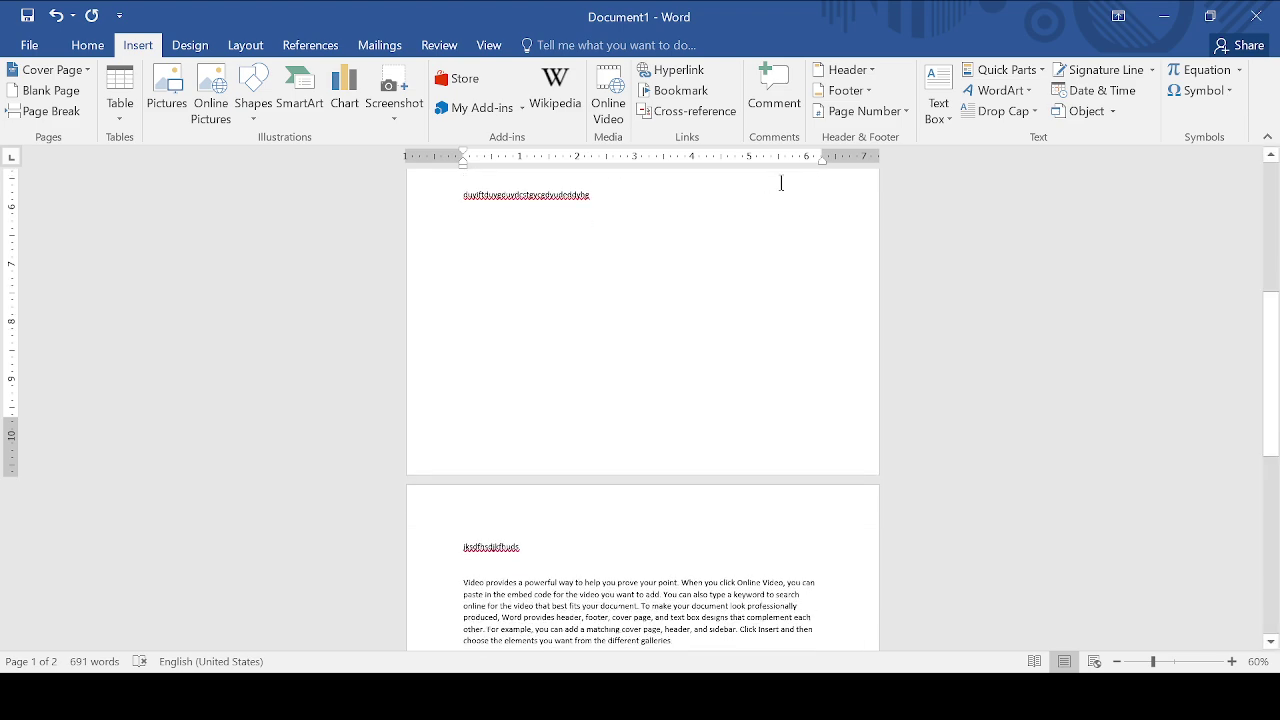
key("Return")
type("hdfsdsdjhgfjghds")
scroll(642, 290, "up", 1)
scroll(642, 290, "up", 1)
Step: Undo the filler text on both pages and the page break before the second "Video provides" paragraph
key("ctrl+z")
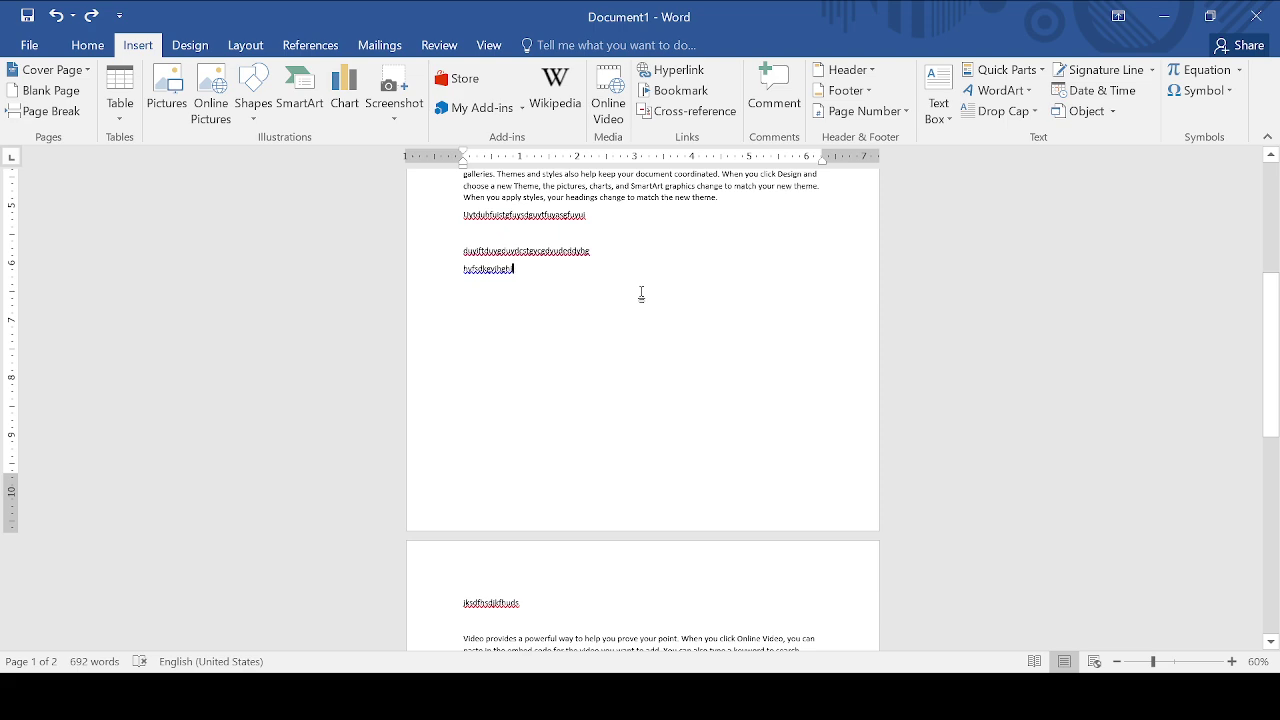
key("ctrl+z")
key("ctrl+z")
key("ctrl+z")
key("ctrl+z")
key("ctrl+z")
key("ctrl+z")
key("ctrl+z")
key("ctrl+z")
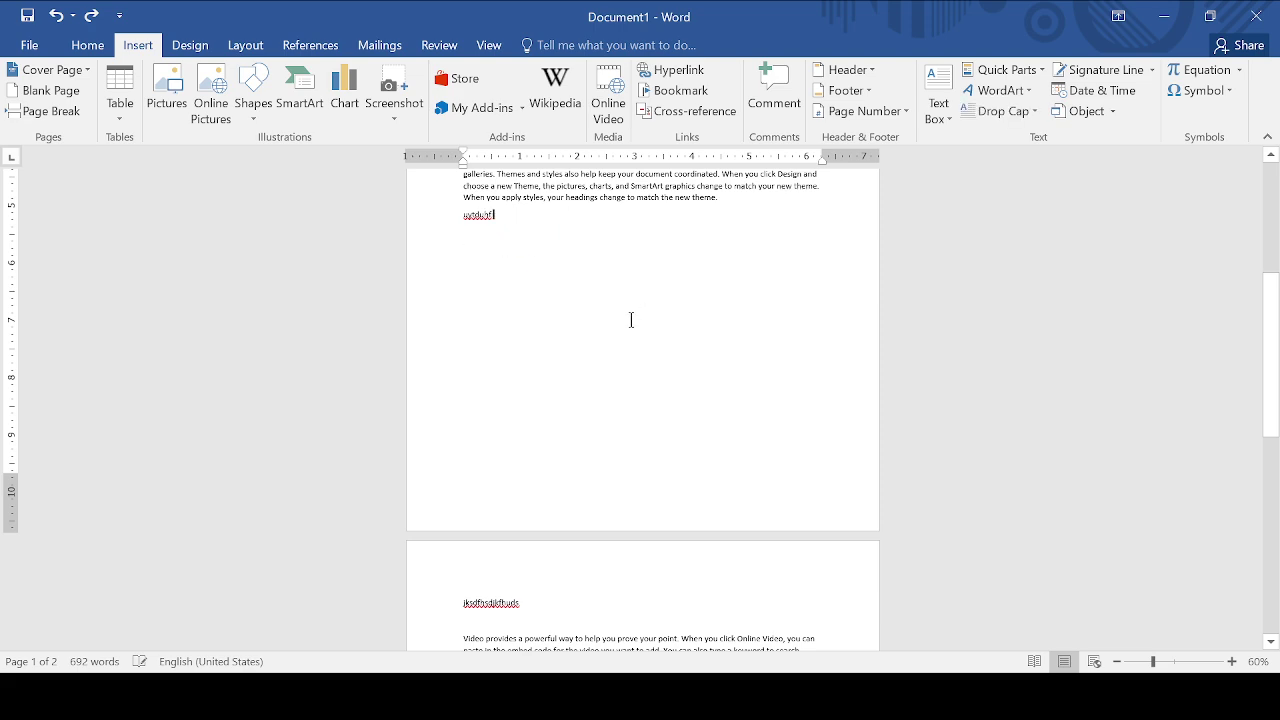
key("ctrl+z")
key("ctrl+z")
Step: Remove the empty page at the end of the document by deleting backwards from its start
key("ctrl+a")
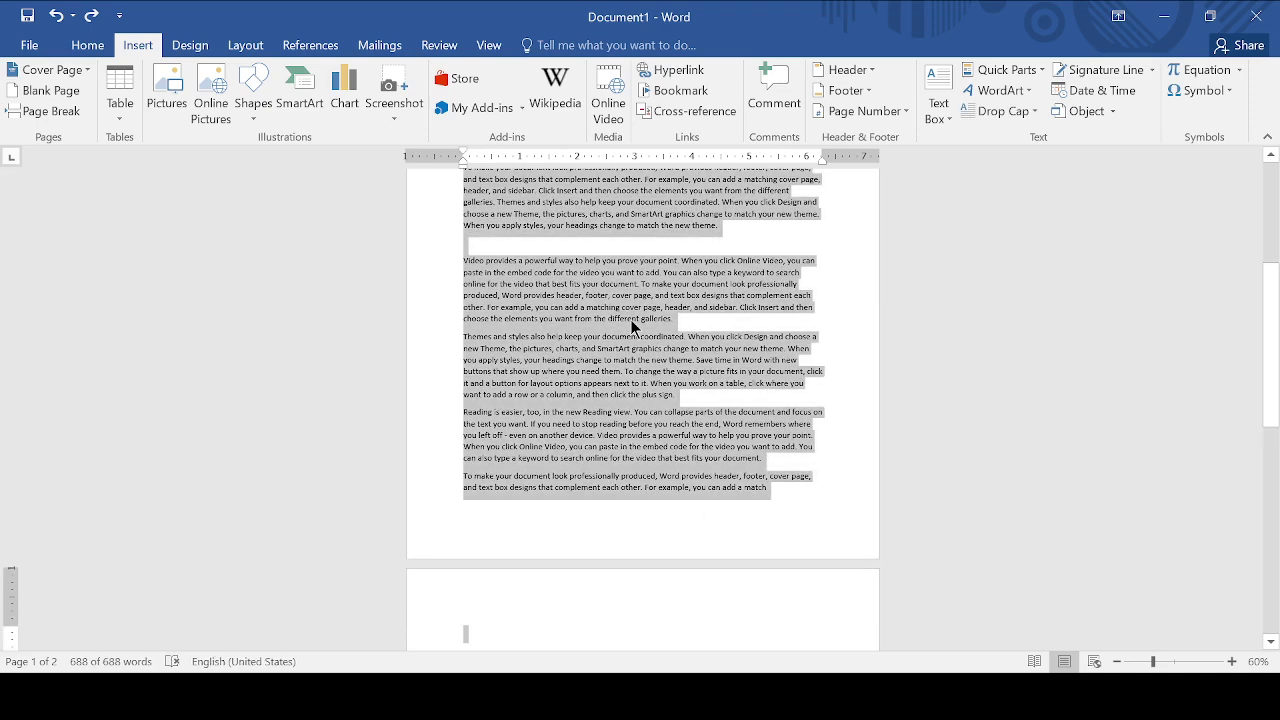
scroll(628, 319, "down", 9)
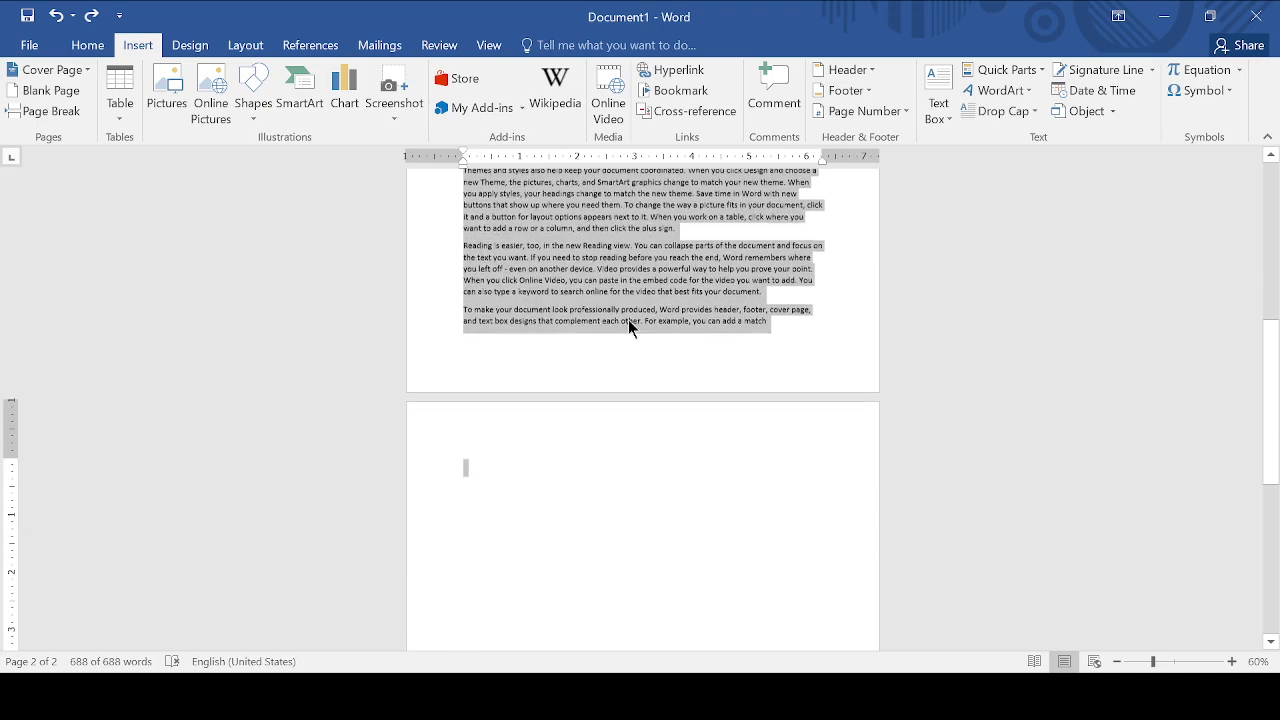
scroll(640, 307, "down", 2)
left_click(640, 306)
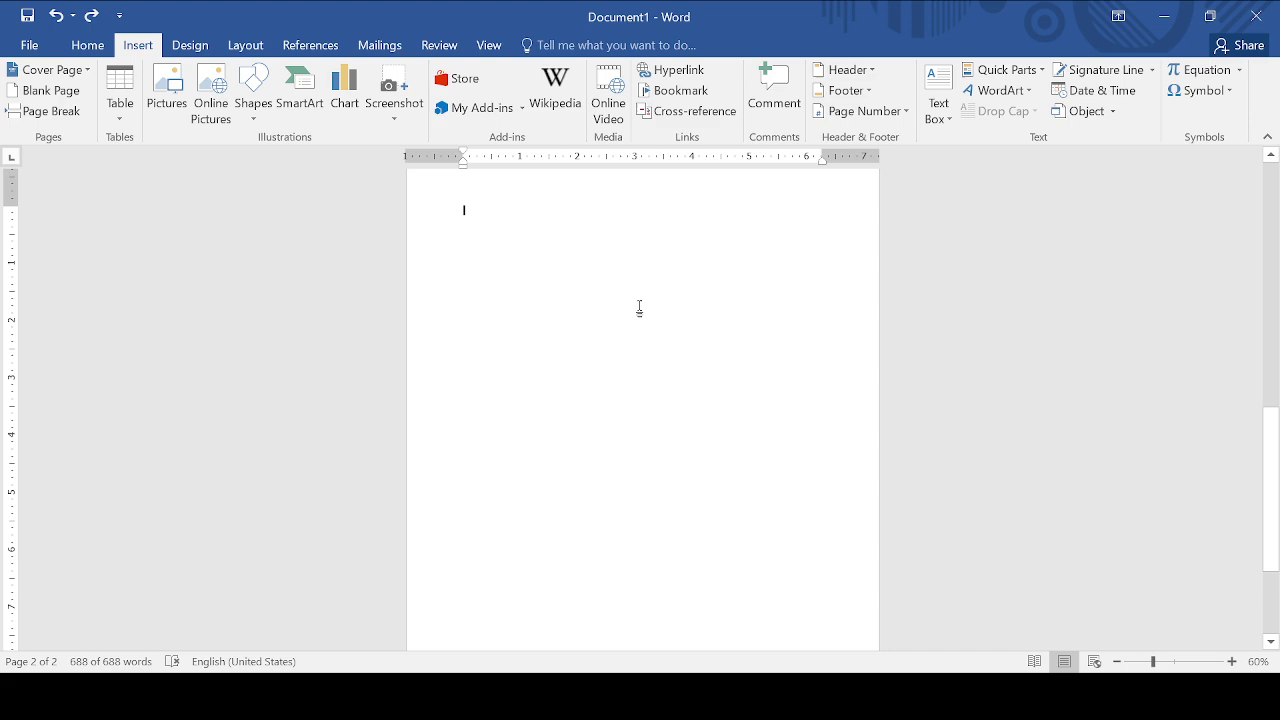
key("BackSpace")
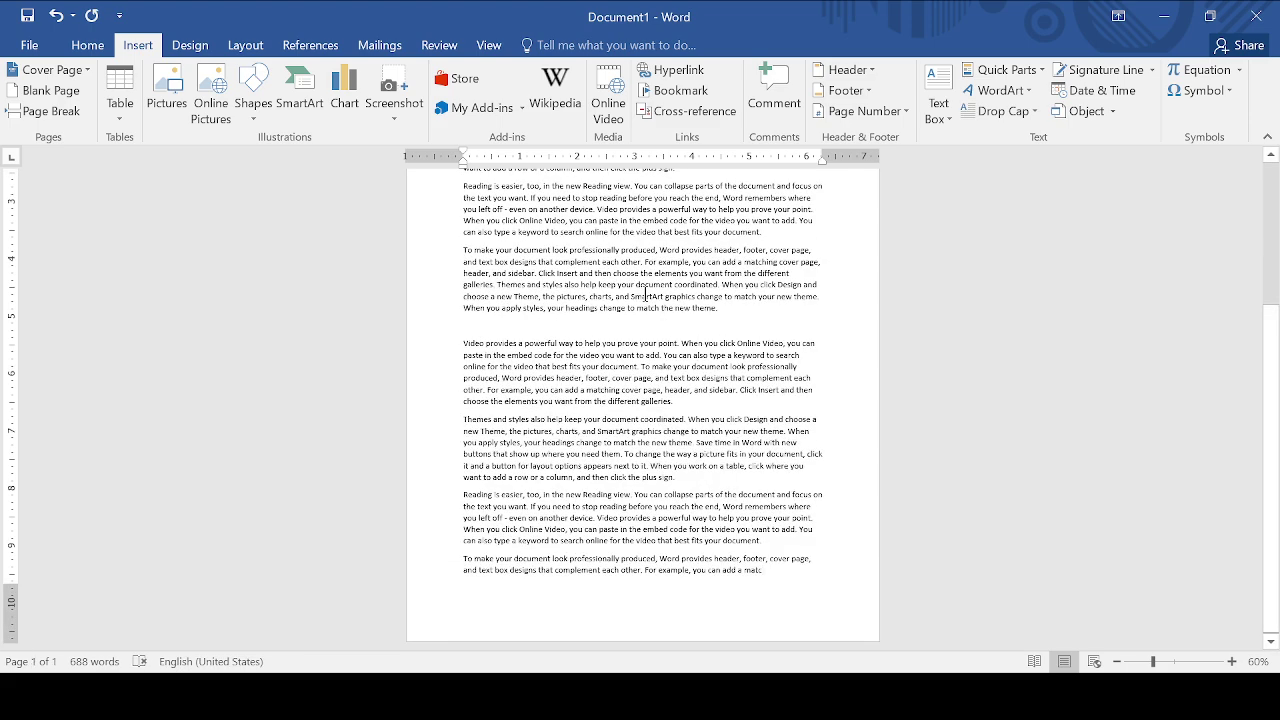
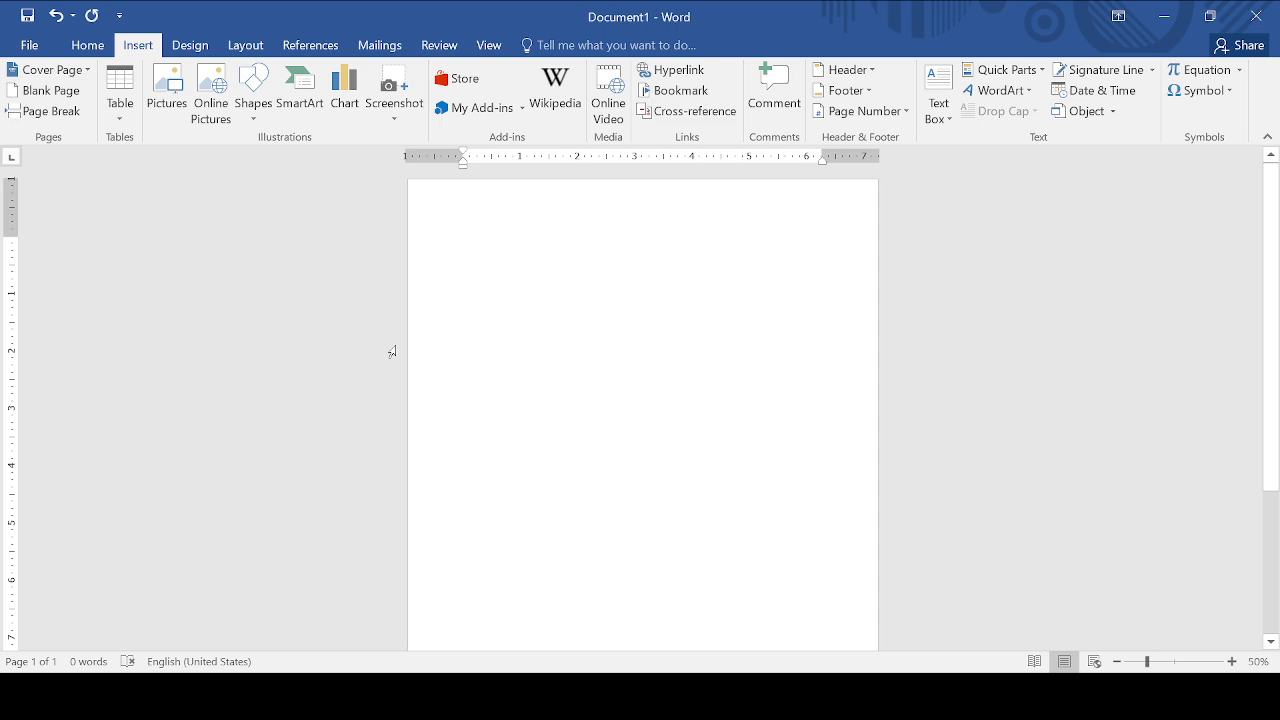
Step: Insert a table with 12 columns and 12 rows at the start of the blank document
scroll(392, 352, "up", 4, "ctrl")
scroll(388, 331, "up", 1, "ctrl")
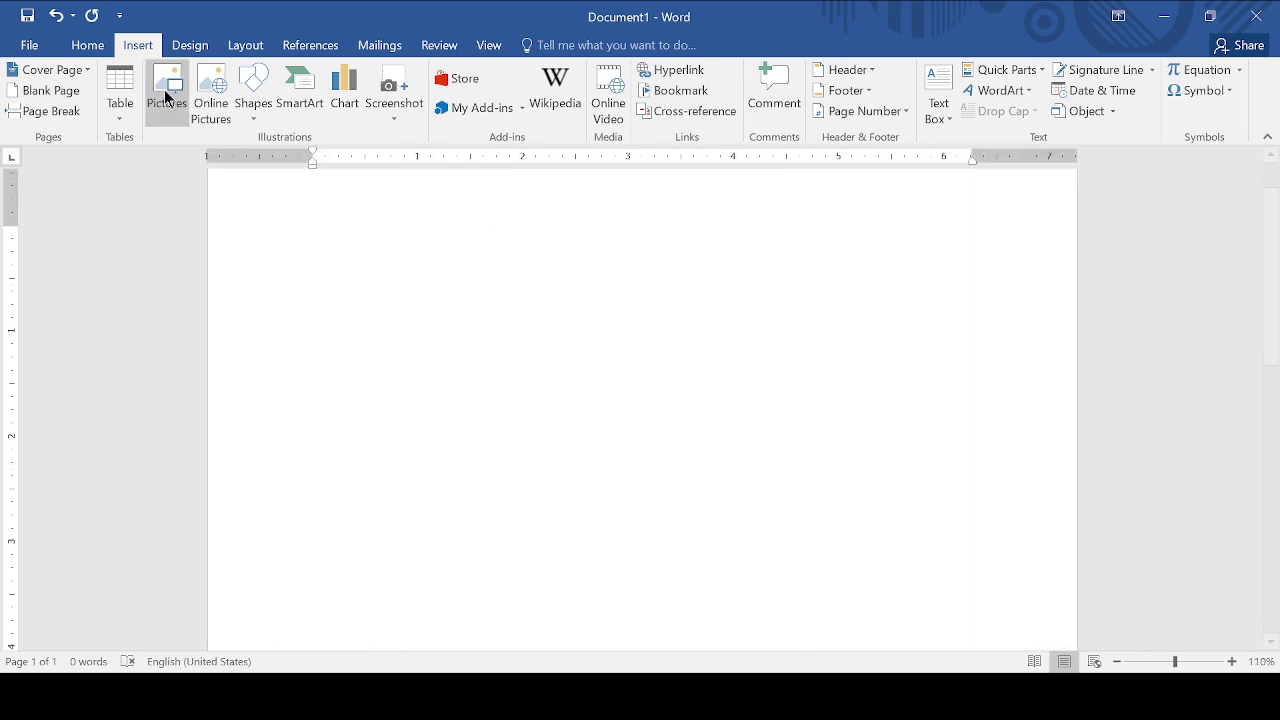
left_click(116, 118)
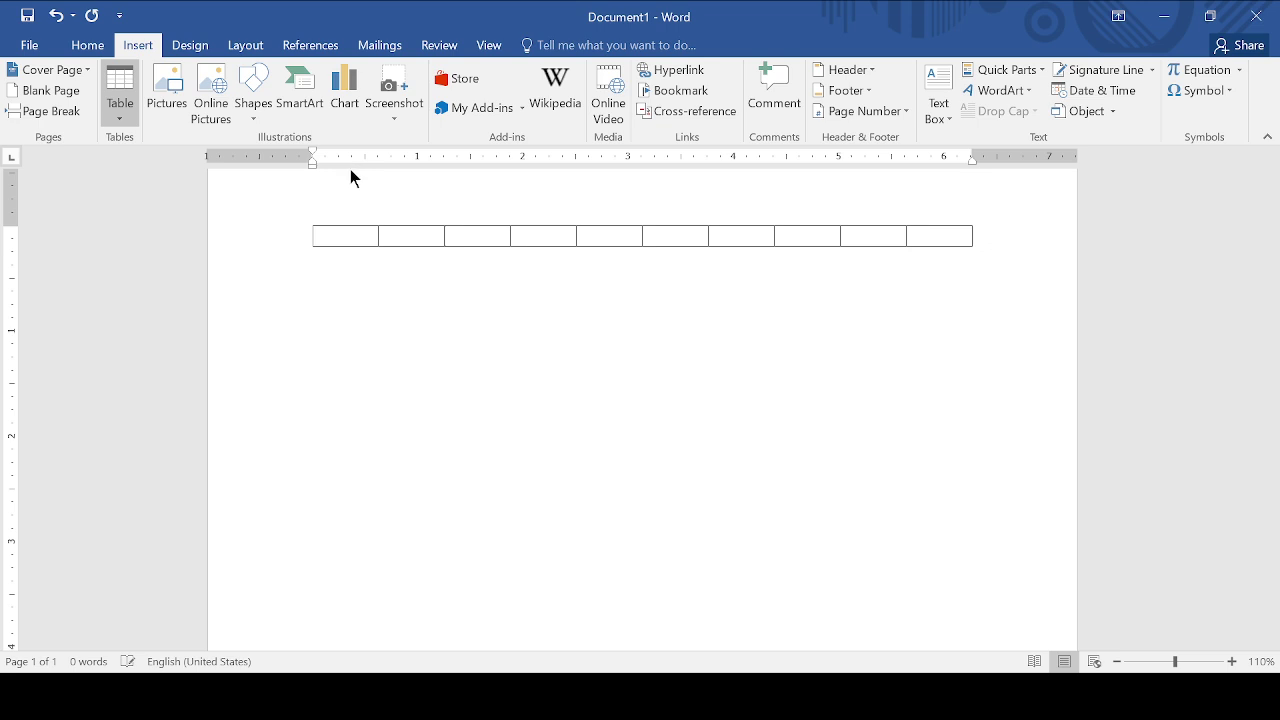
left_click(351, 346)
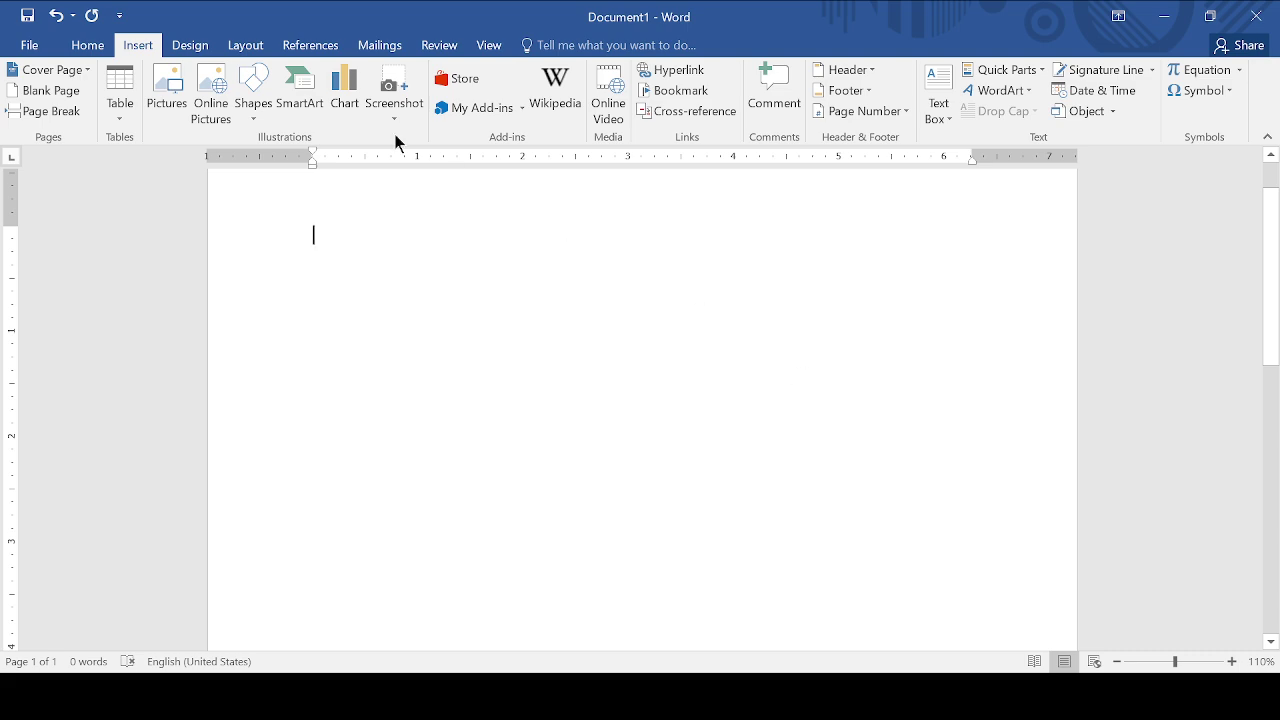
left_click(122, 115)
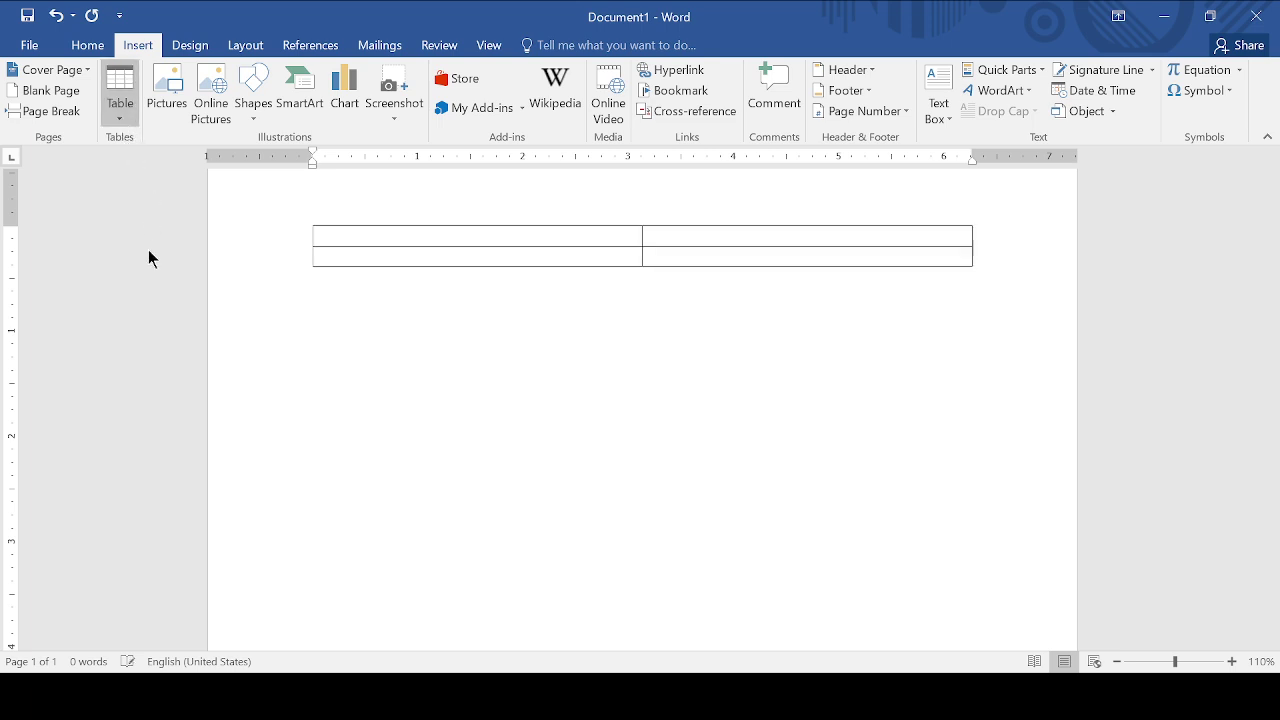
left_click(197, 373)
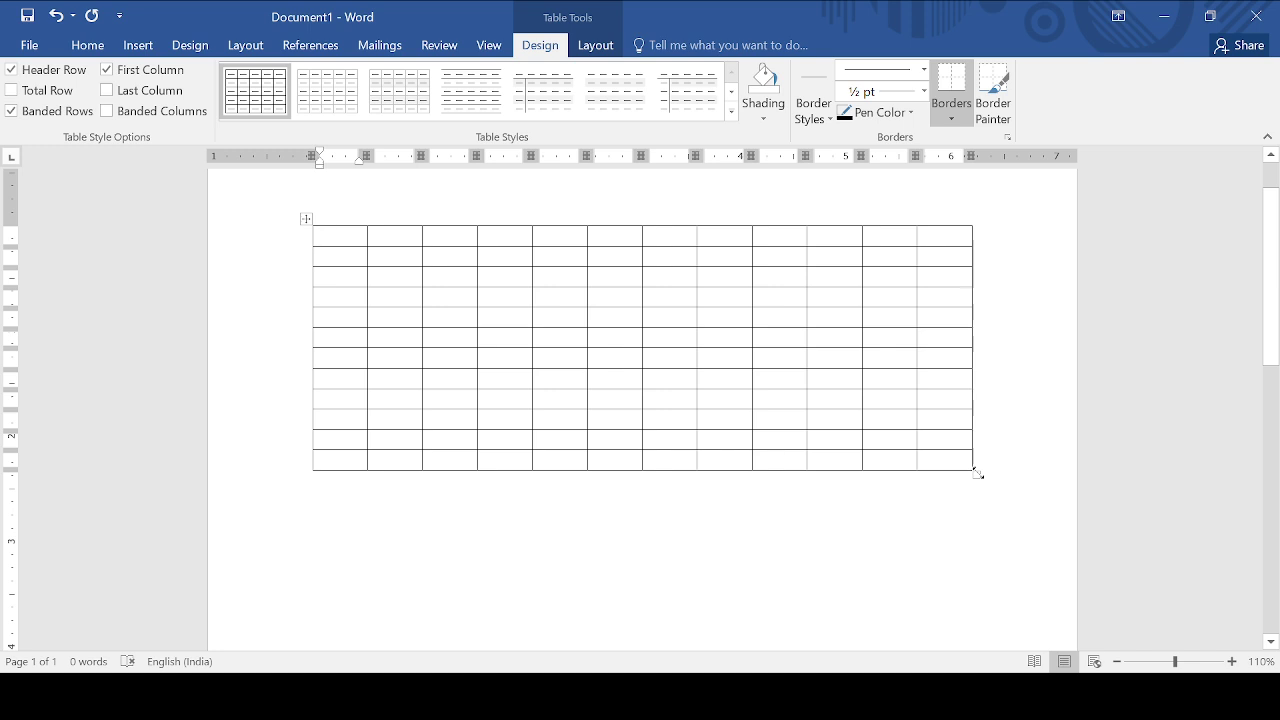
Step: Resize the whole table from its lower-right corner, first enlarging it and finally making it slightly narrower than the text width
left_click_drag(977, 473, 980, 472)
left_click_drag(980, 472, 1008, 614)
left_click_drag(975, 557, 946, 446)
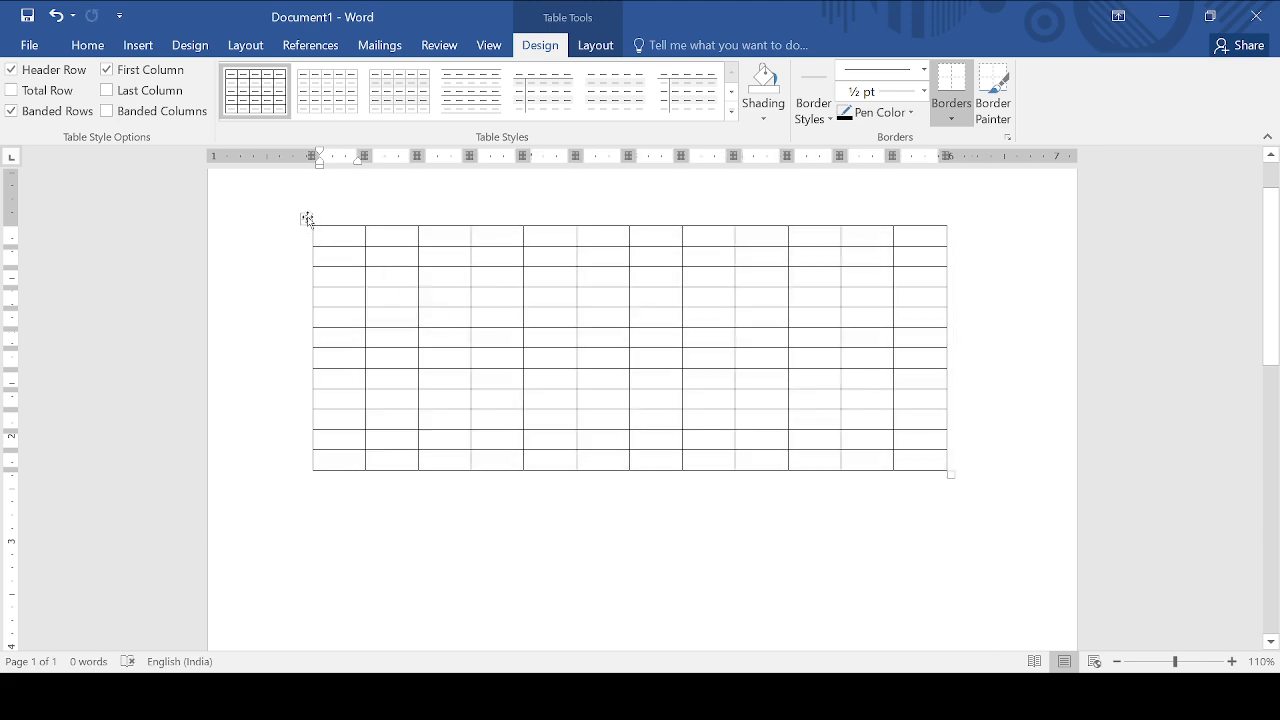
Step: Move the whole table down the page and back up to near the top margin
left_click_drag(308, 220, 303, 345)
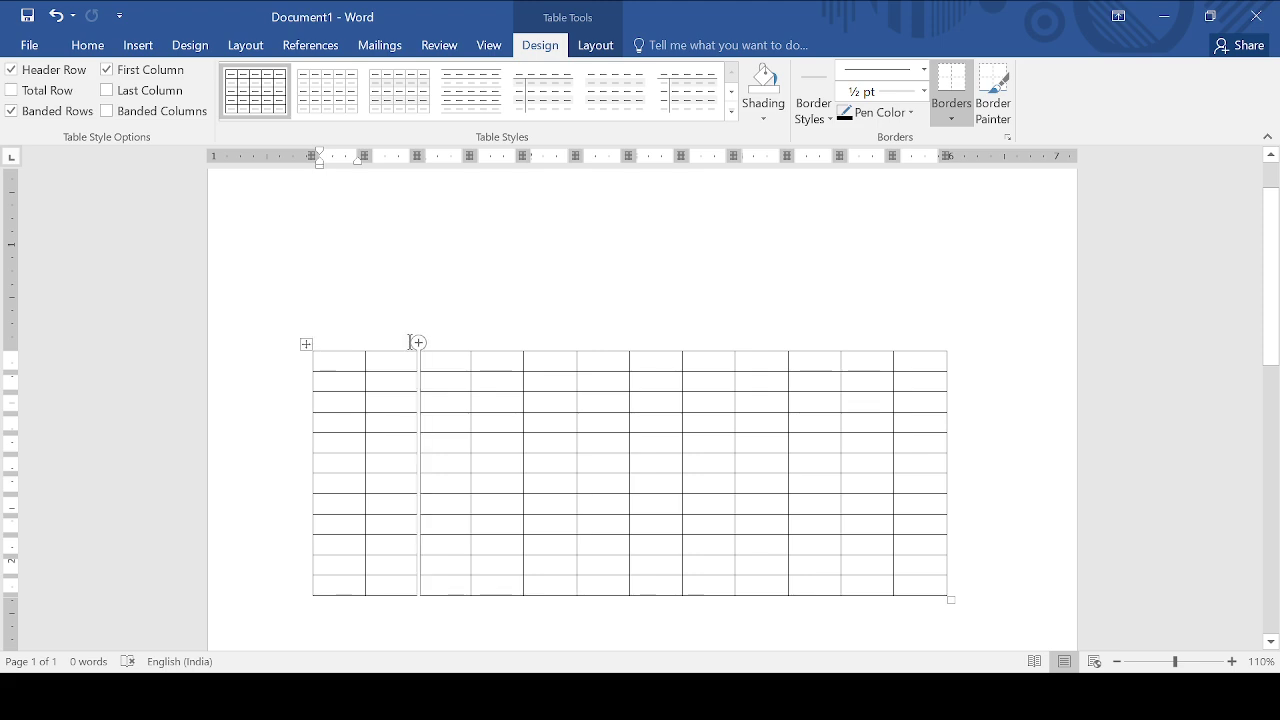
scroll(412, 342, "down", 2)
scroll(434, 291, "up", 4)
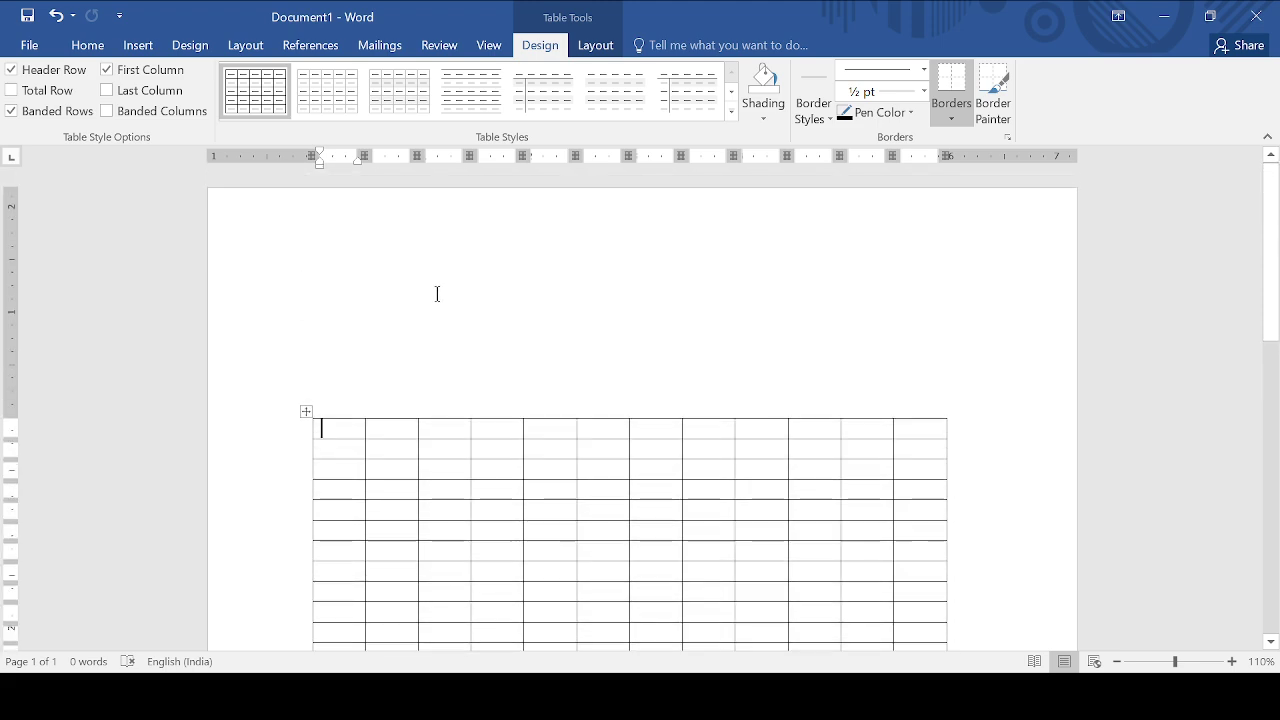
scroll(439, 291, "down", 4)
scroll(439, 291, "up", 4)
left_click_drag(307, 415, 307, 273)
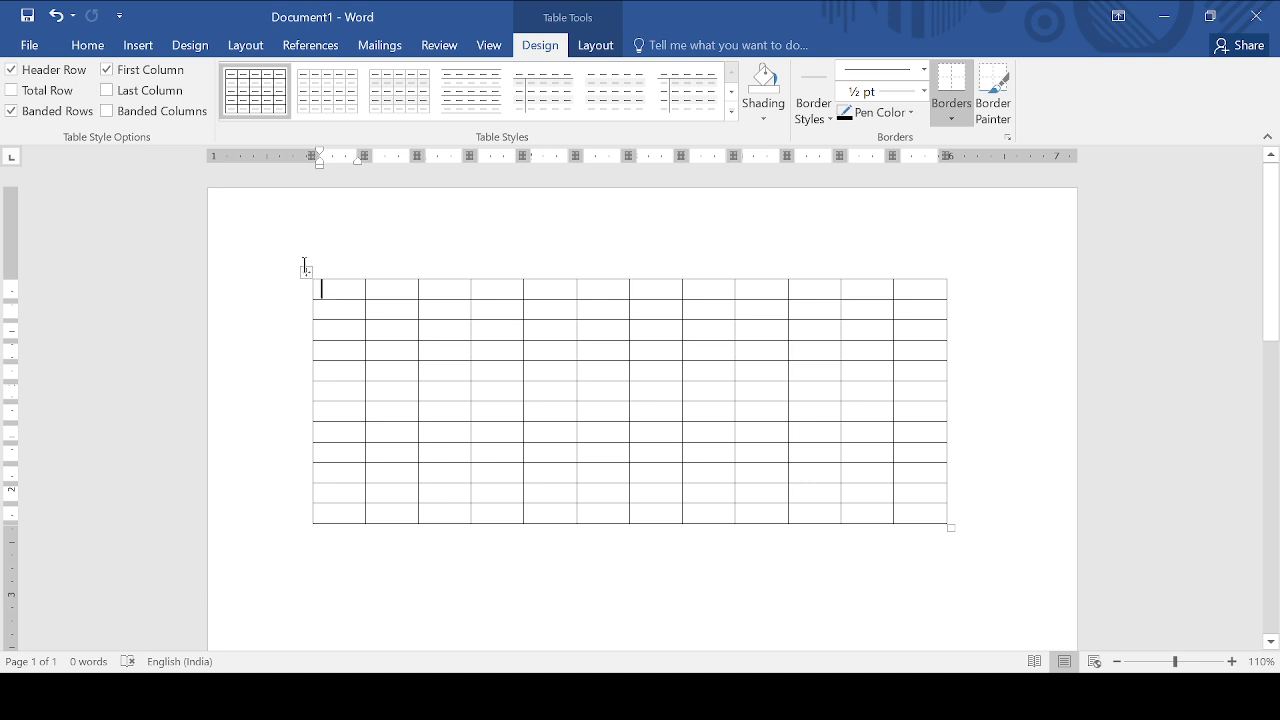
Step: Undo the table's moves, resizing and insertion to return to a blank page
key("ctrl+z")
key("ctrl+z")
key("ctrl+z")
key("ctrl+z")
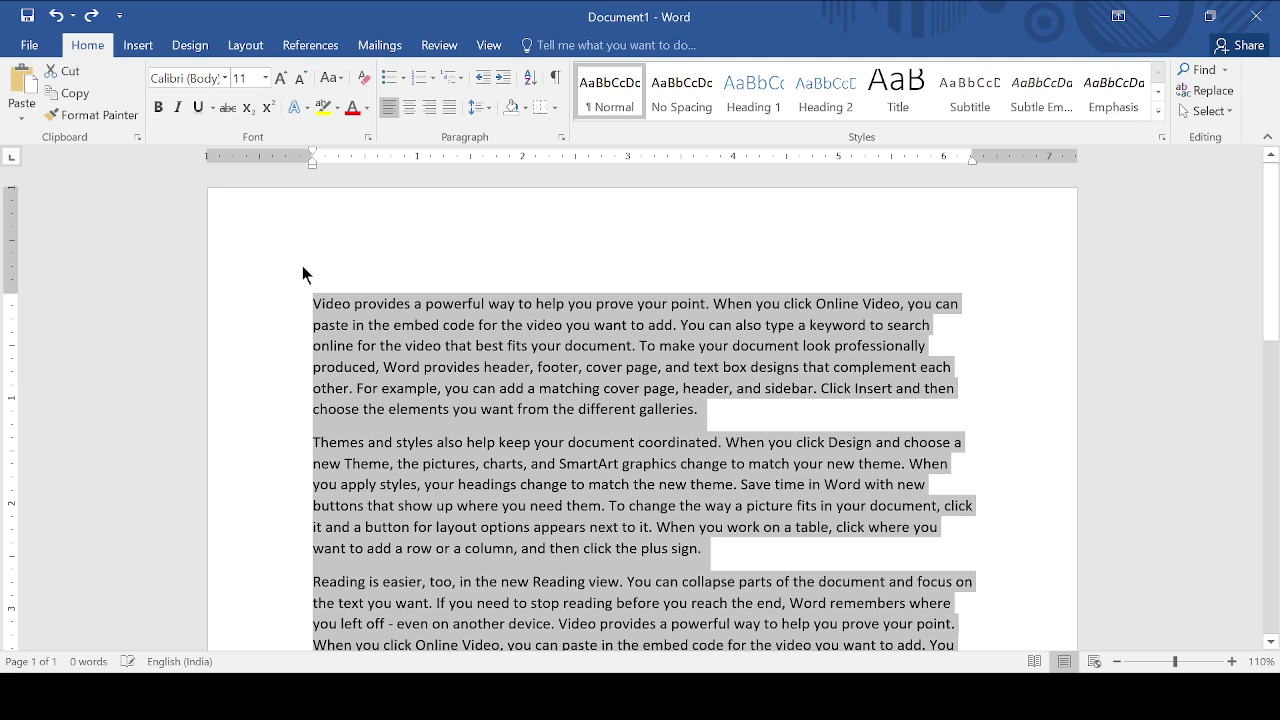
key("ctrl+z")
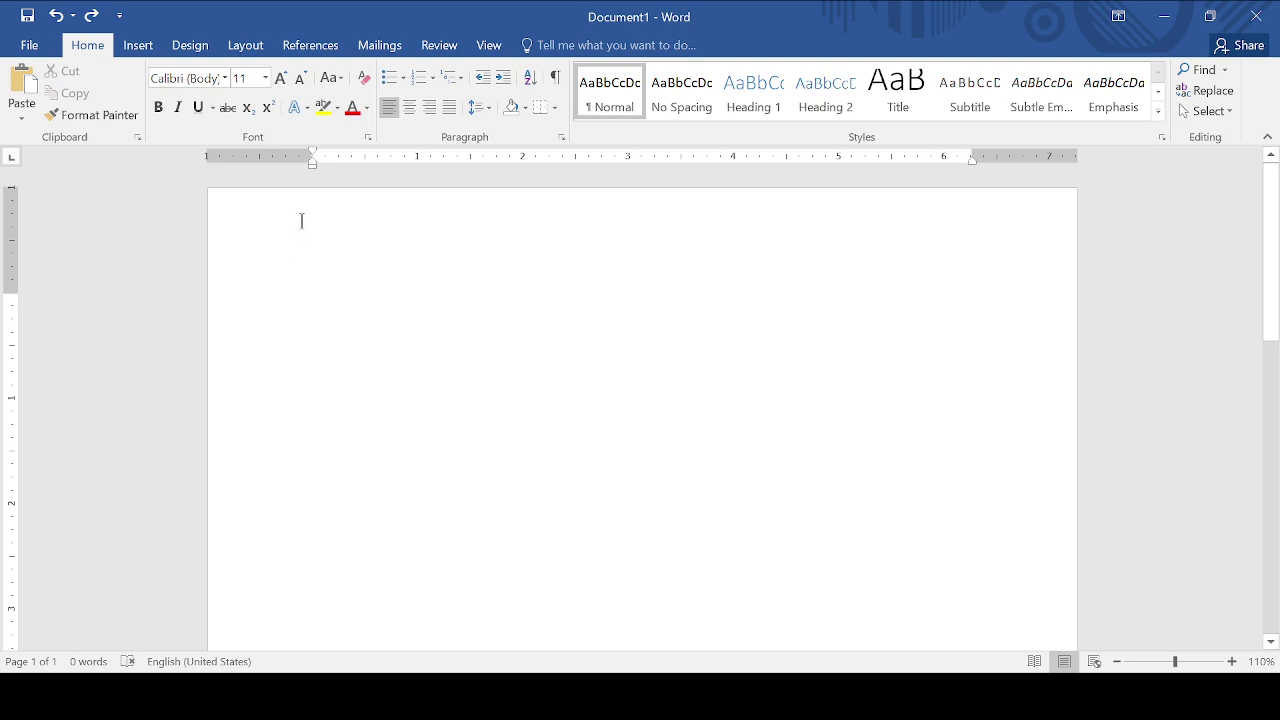
Step: Draw a single-cell table about 4.64" wide and 1.27" high at the top of the page with Draw Table
left_click(139, 46)
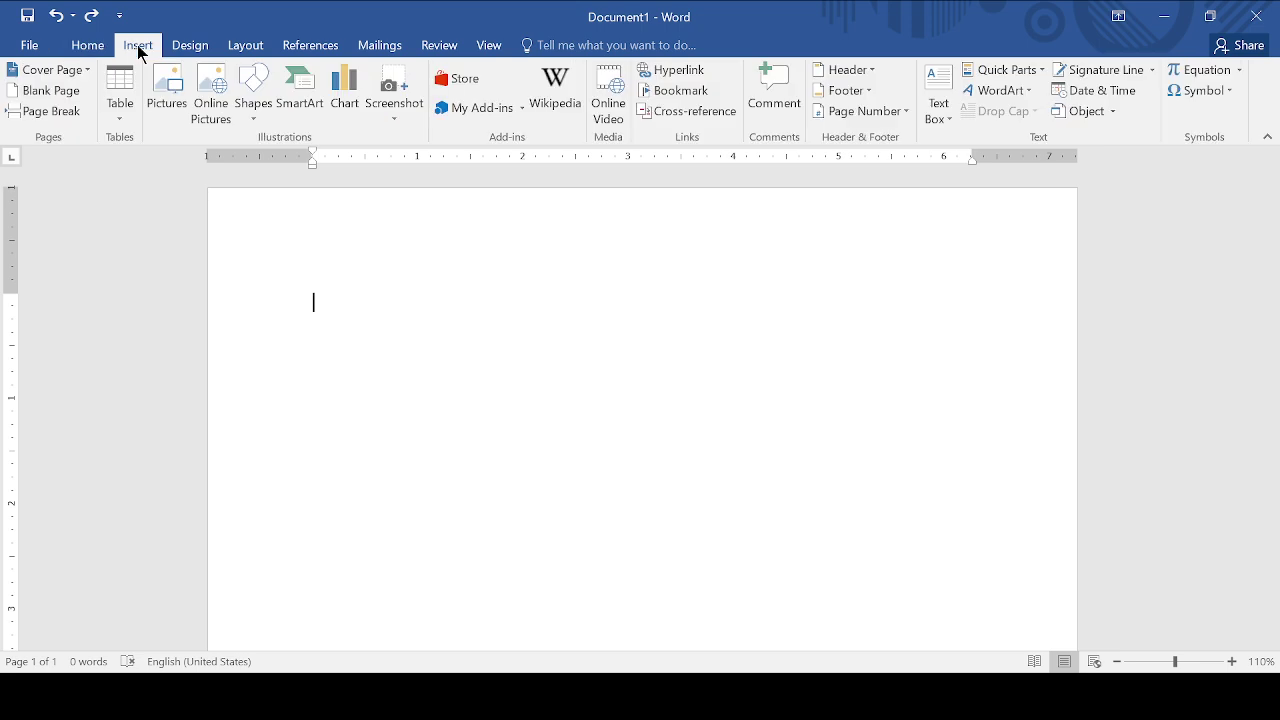
left_click(126, 114)
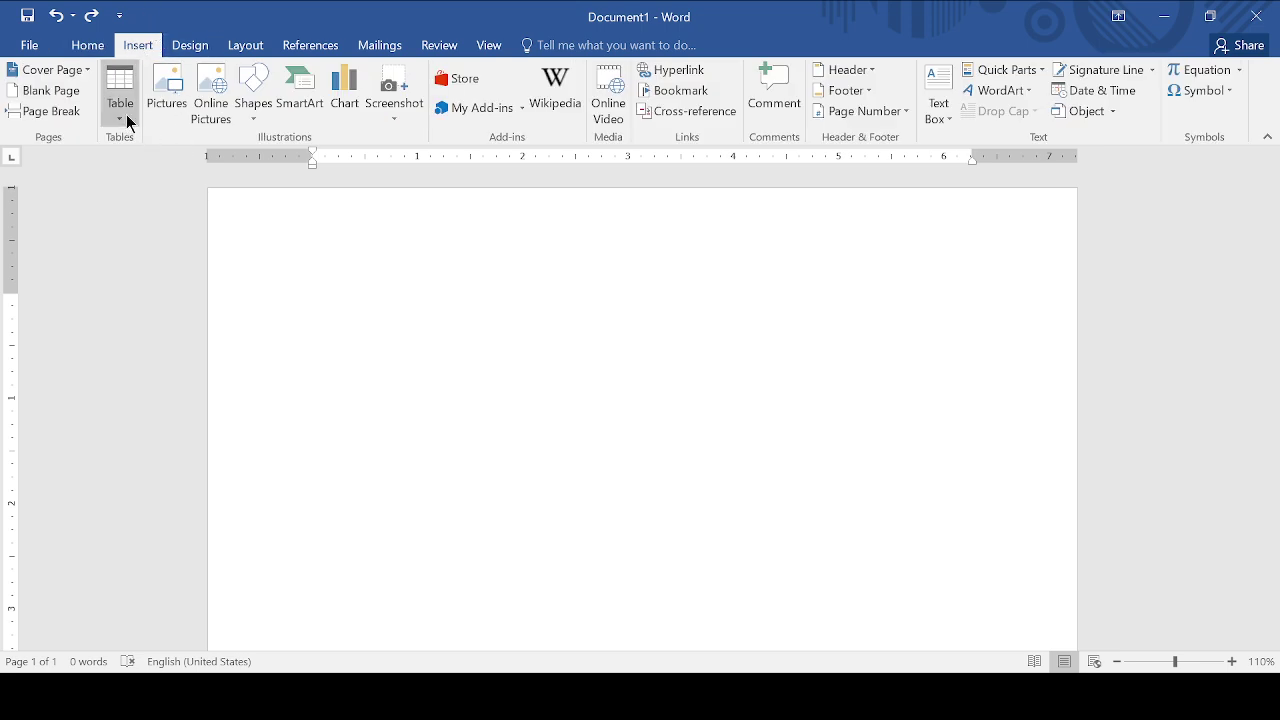
left_click(156, 400)
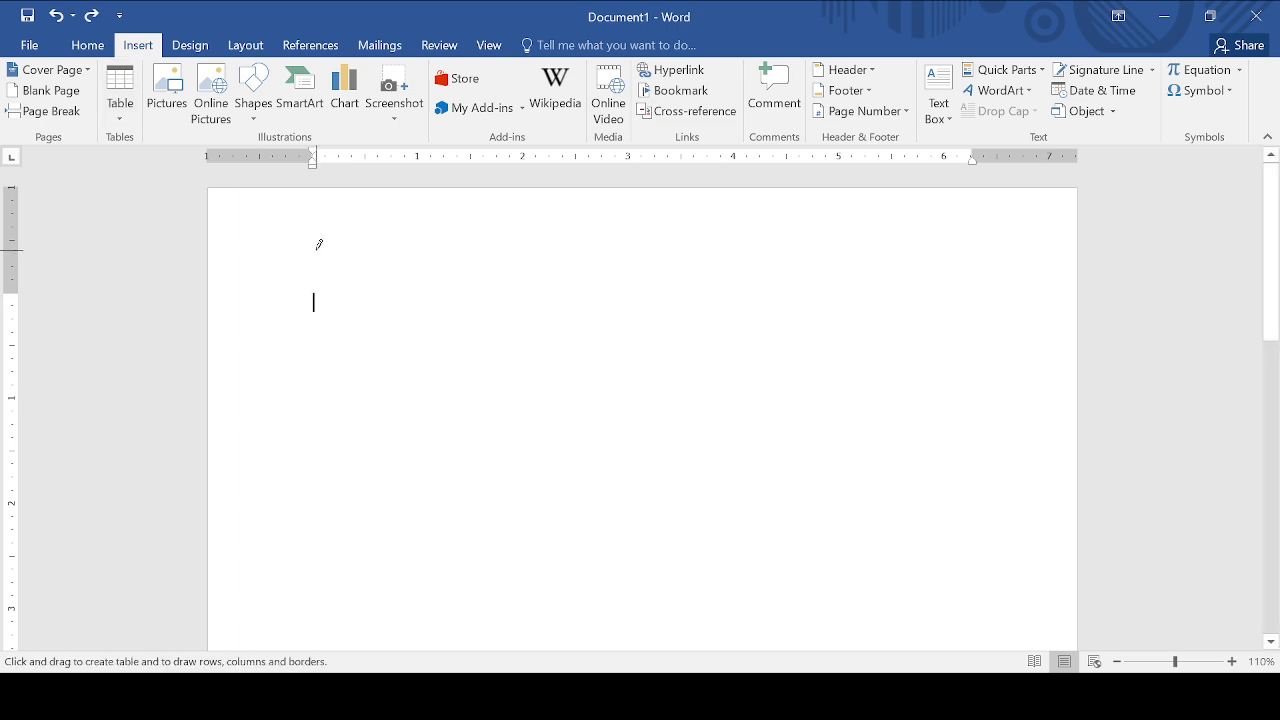
mouse_move(321, 240)
left_mouse_down()
mouse_move(402, 342)
mouse_move(812, 375)
left_mouse_up()
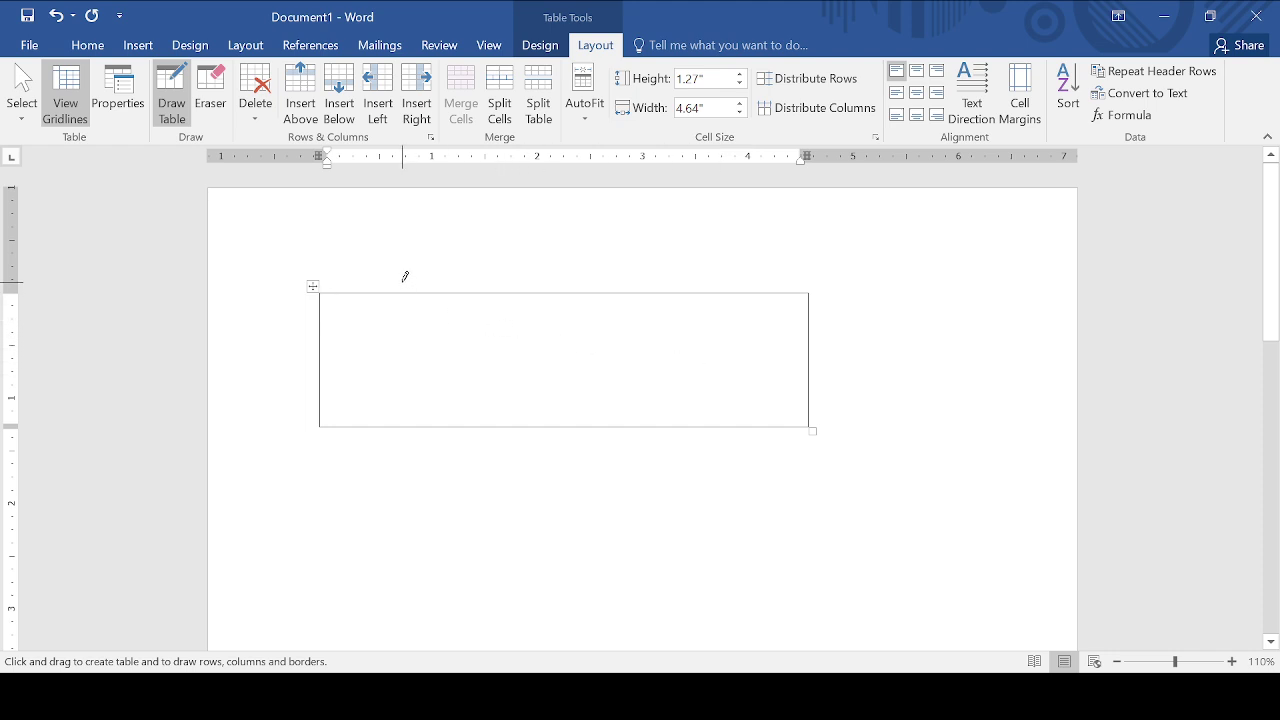
mouse_move(371, 260)
left_mouse_down()
mouse_move(440, 383)
mouse_move(557, 480)
mouse_move(655, 437)
mouse_move(652, 421)
left_mouse_up()
Step: Draw two more single-cell tables below the first, about 3.39" by 0.63" and about 2.75" by 0.42"
mouse_move(505, 477)
left_mouse_down()
mouse_move(808, 546)
mouse_move(862, 535)
left_mouse_up()
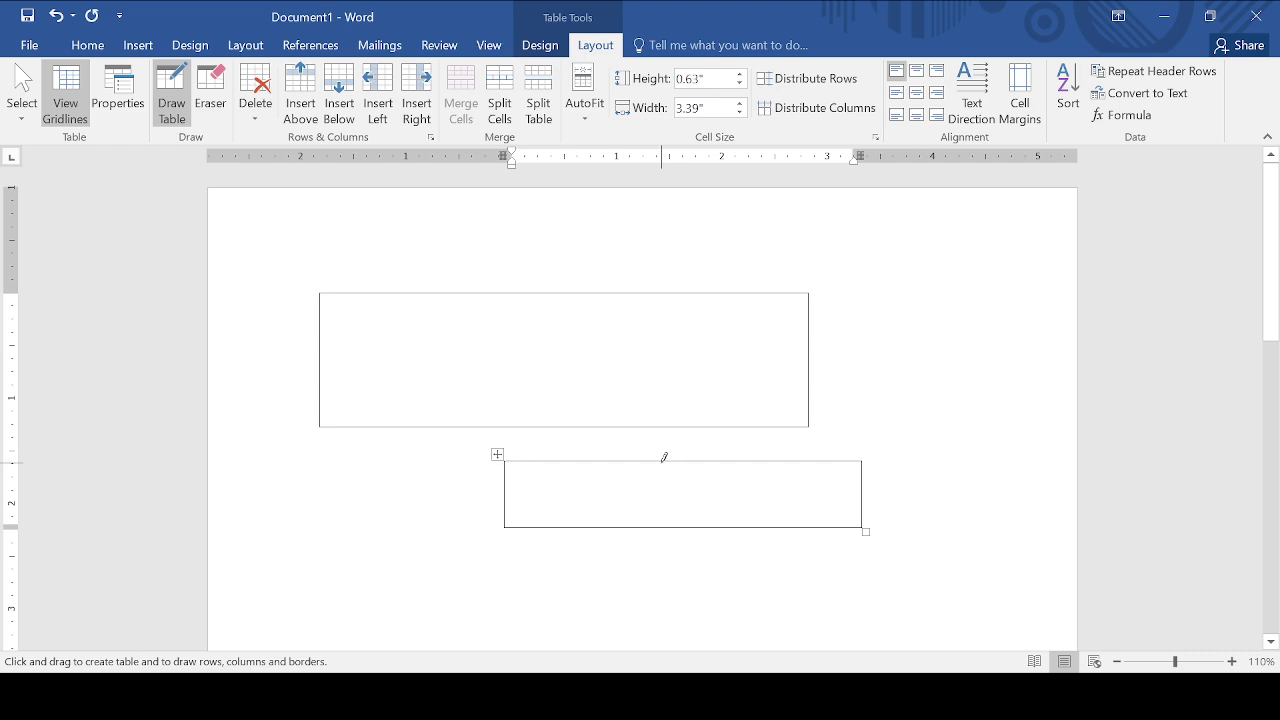
mouse_move(530, 376)
left_mouse_down()
mouse_move(731, 514)
mouse_move(717, 490)
left_mouse_up()
mouse_move(587, 441)
left_mouse_down()
mouse_move(820, 409)
mouse_move(877, 451)
mouse_move(878, 487)
left_mouse_up()
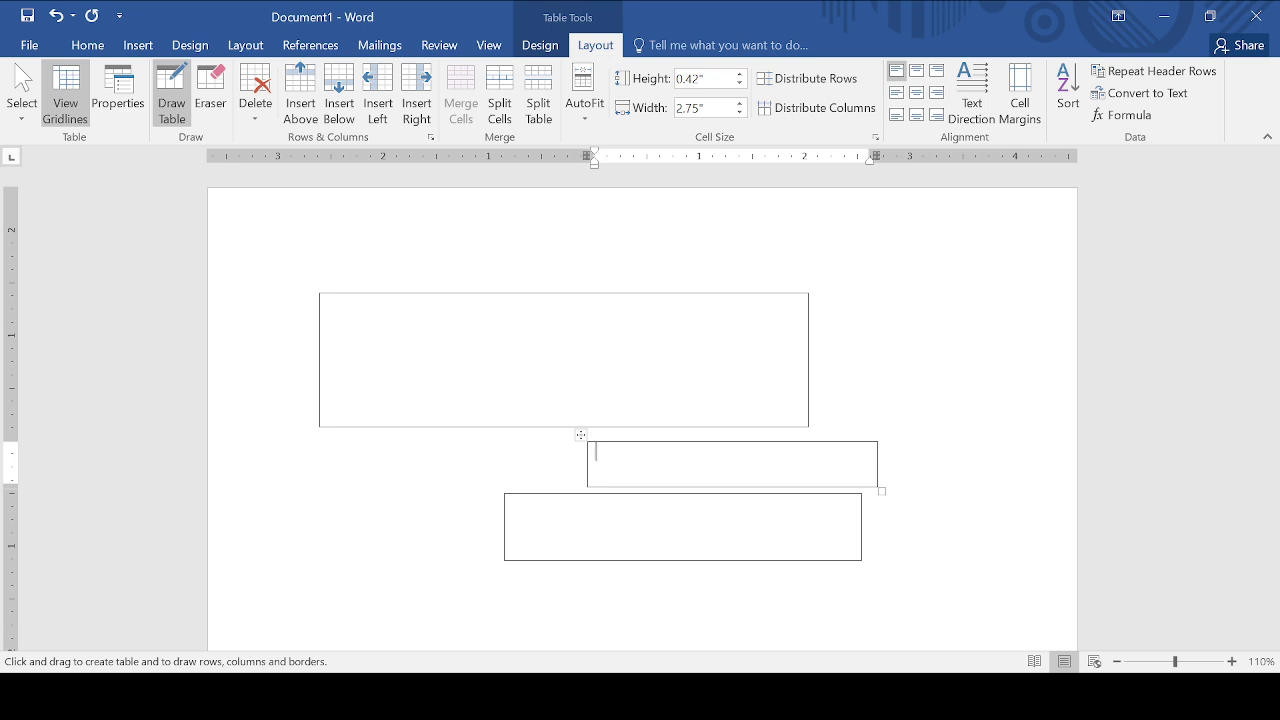
Step: Undo the three hand-drawn tables
key("ctrl+z")
key("ctrl+z")
key("ctrl+z")
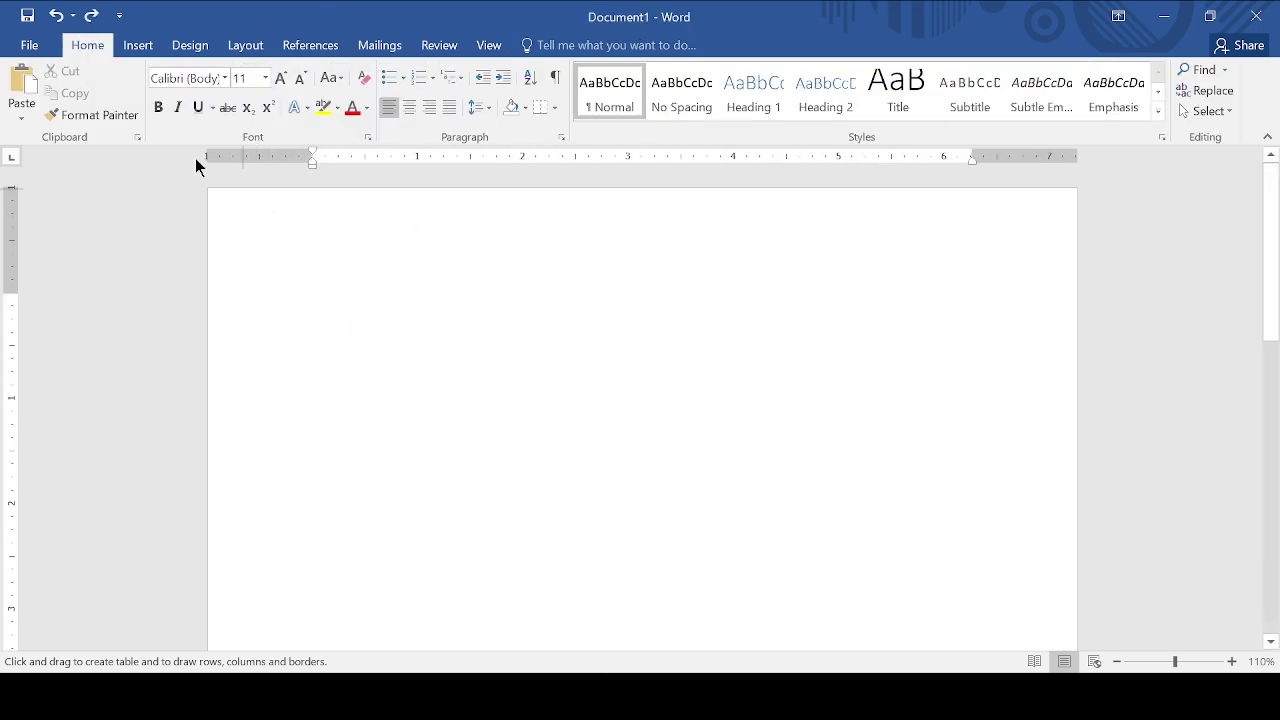
Step: Insert an embedded Excel spreadsheet as a table on the blank page
left_click(138, 47)
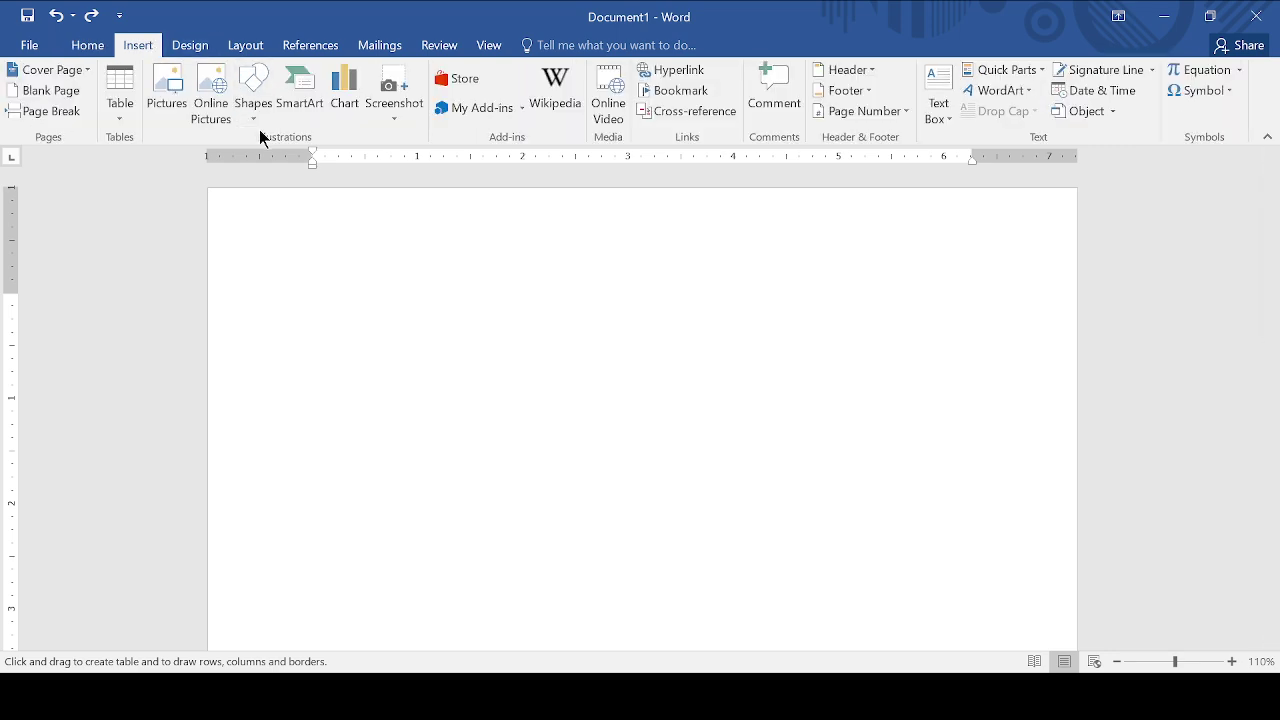
left_click(133, 124)
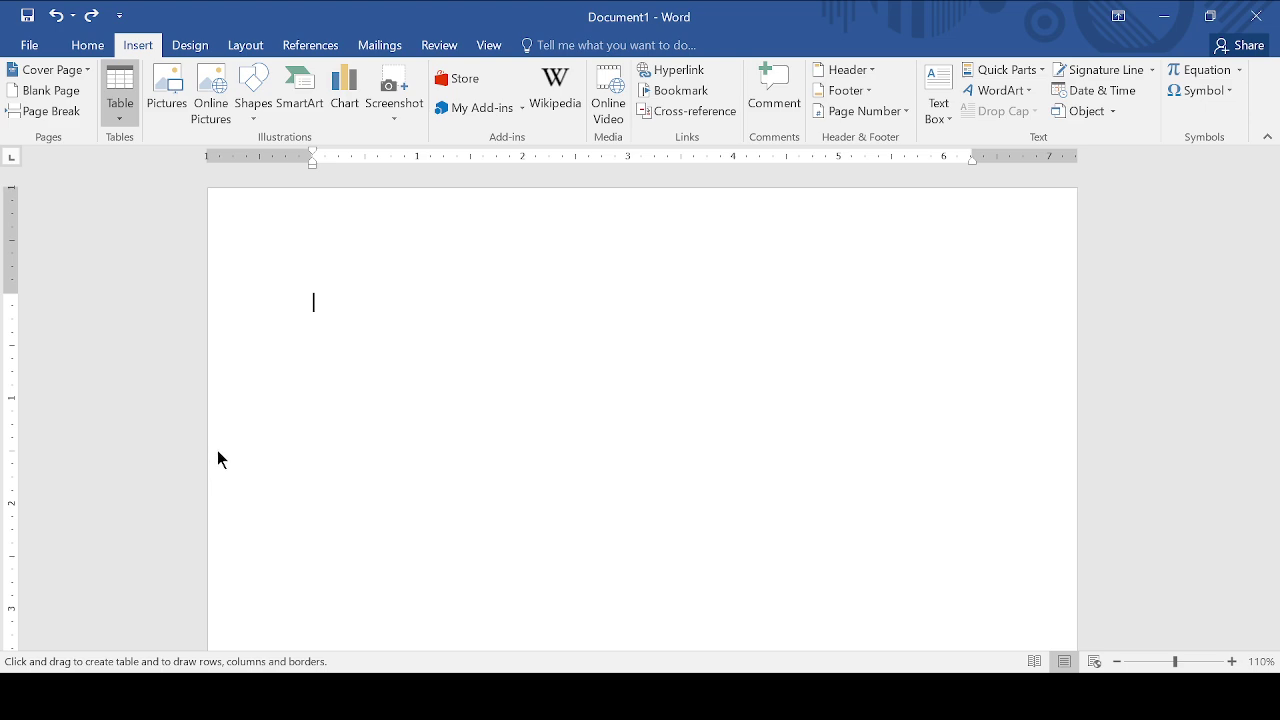
left_click(463, 354)
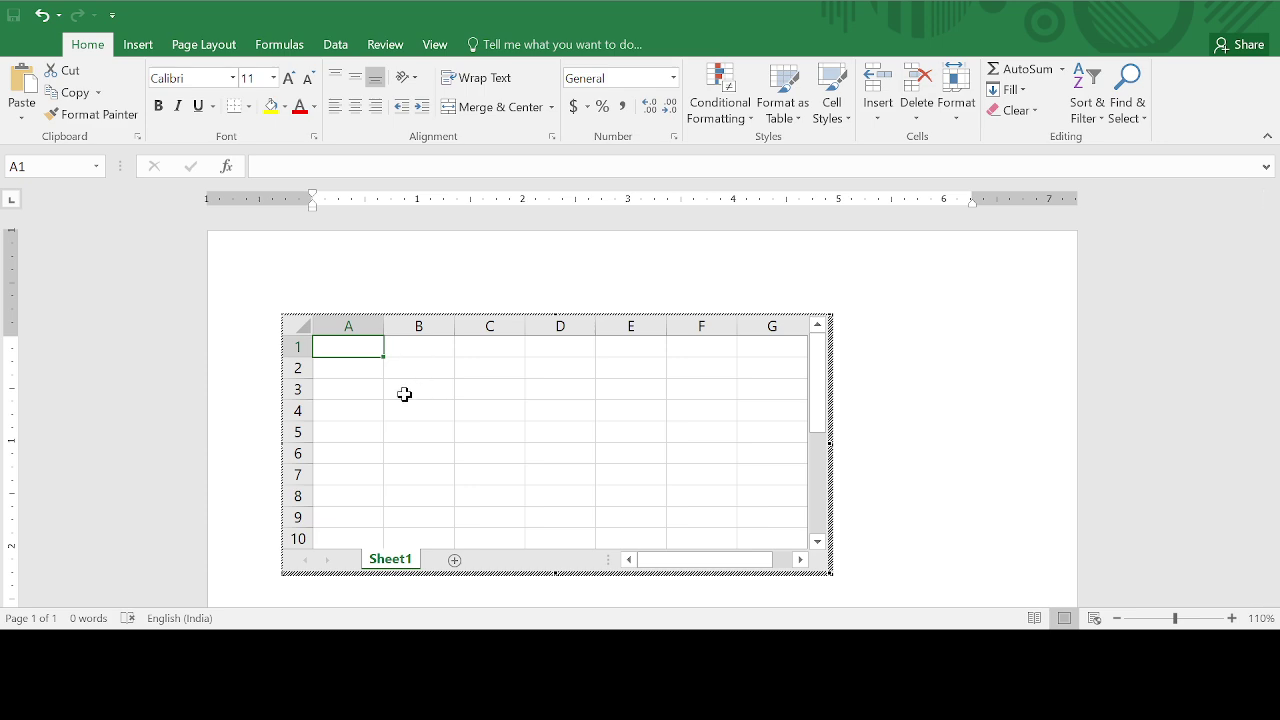
left_click(357, 369)
left_click(424, 388)
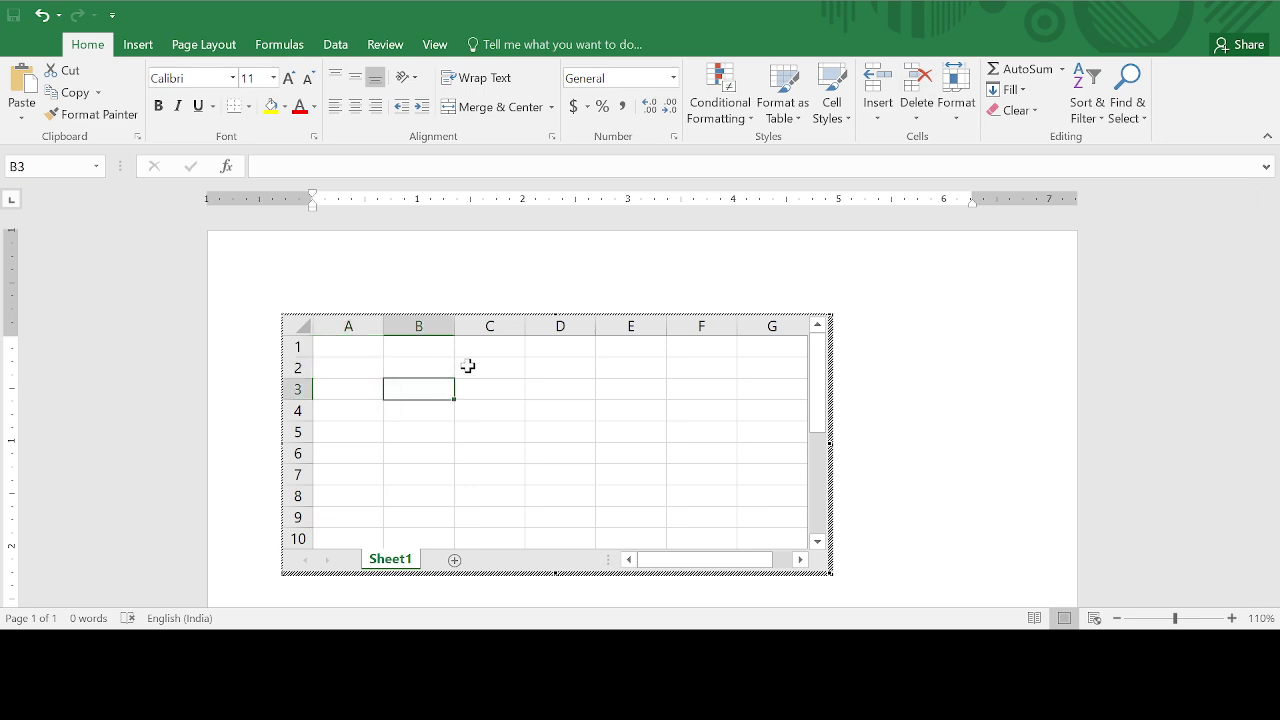
left_click(608, 352)
left_click(610, 430)
left_click(463, 432)
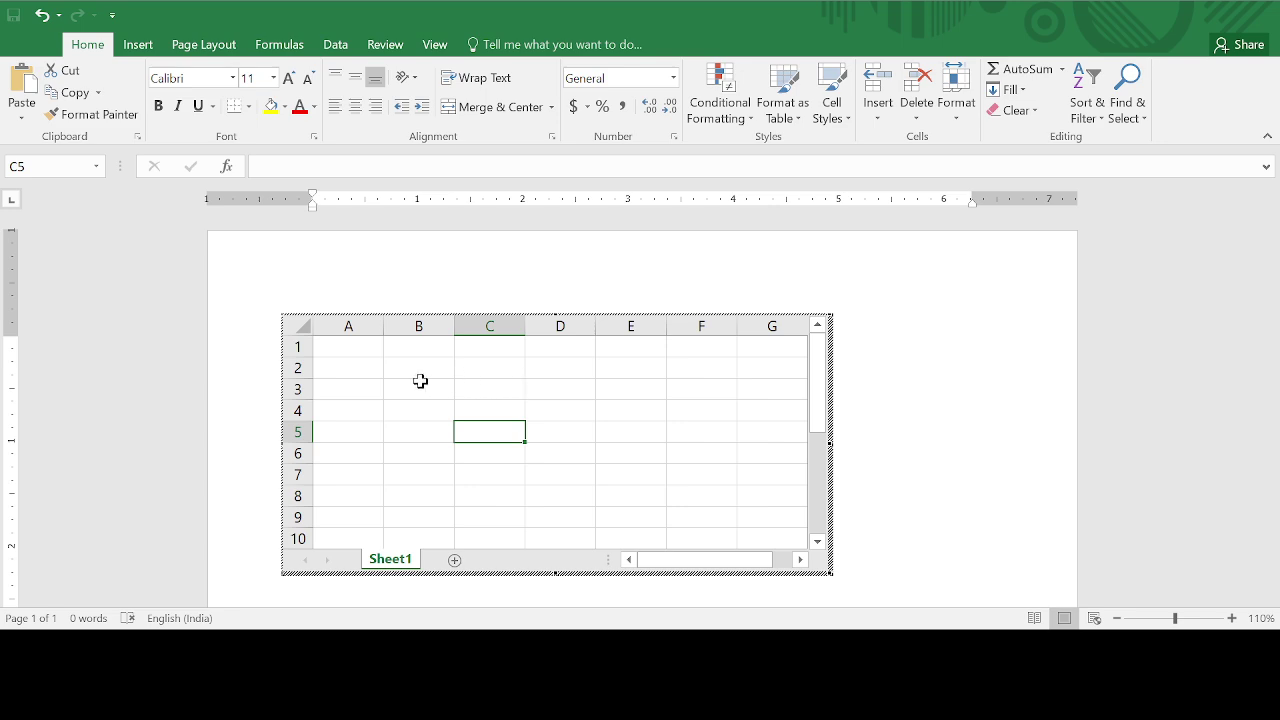
Step: Enter 1 in cell A1 of the embedded spreadsheet and select that cell again
left_click(353, 352)
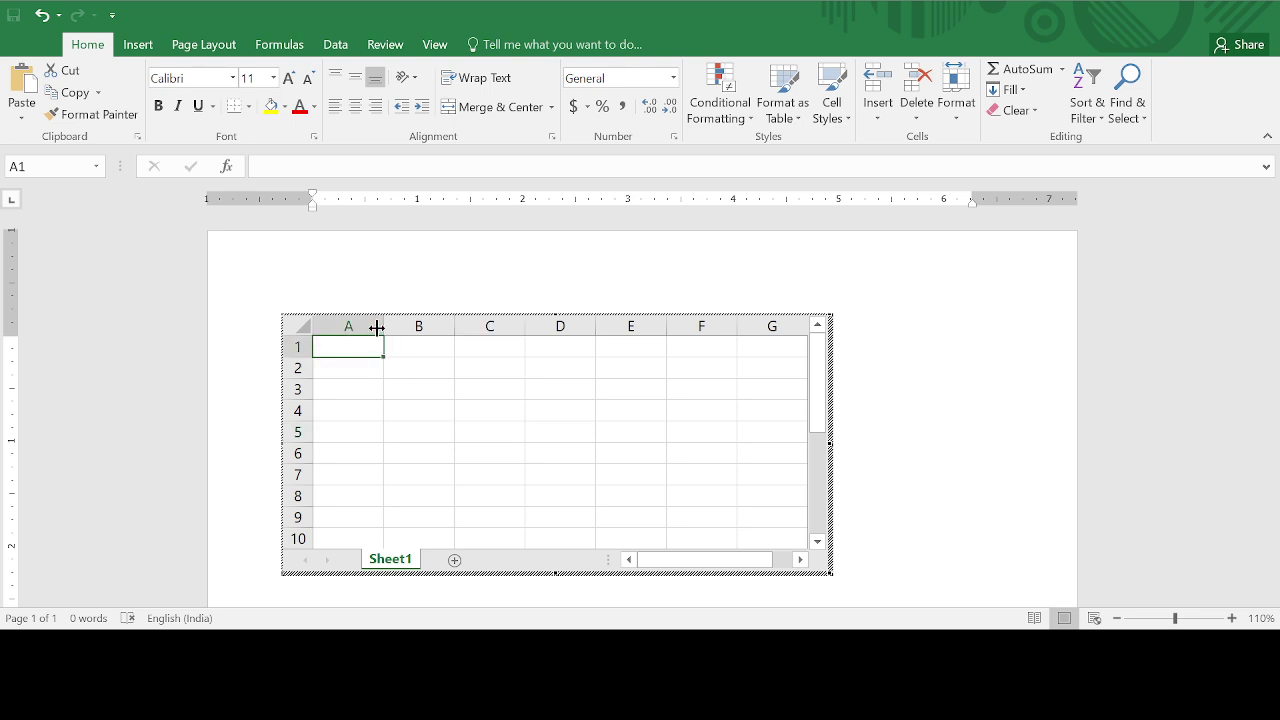
type("1")
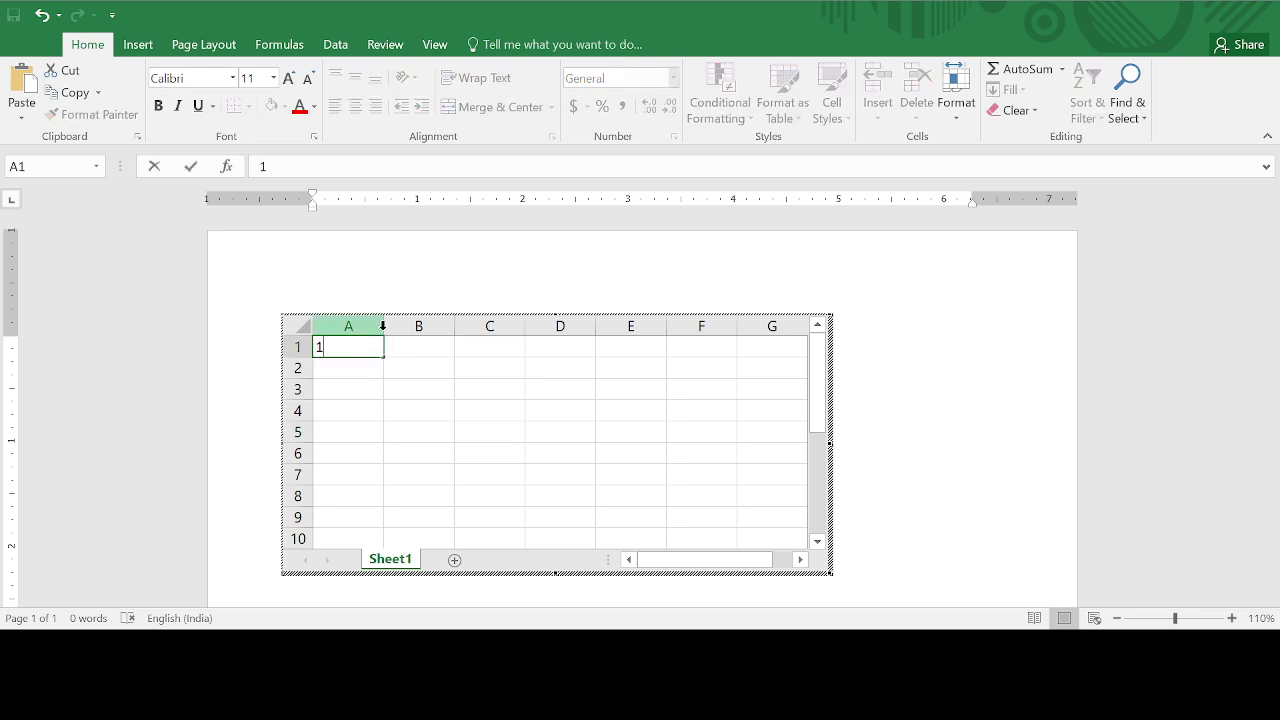
left_click(362, 413)
left_click(357, 347)
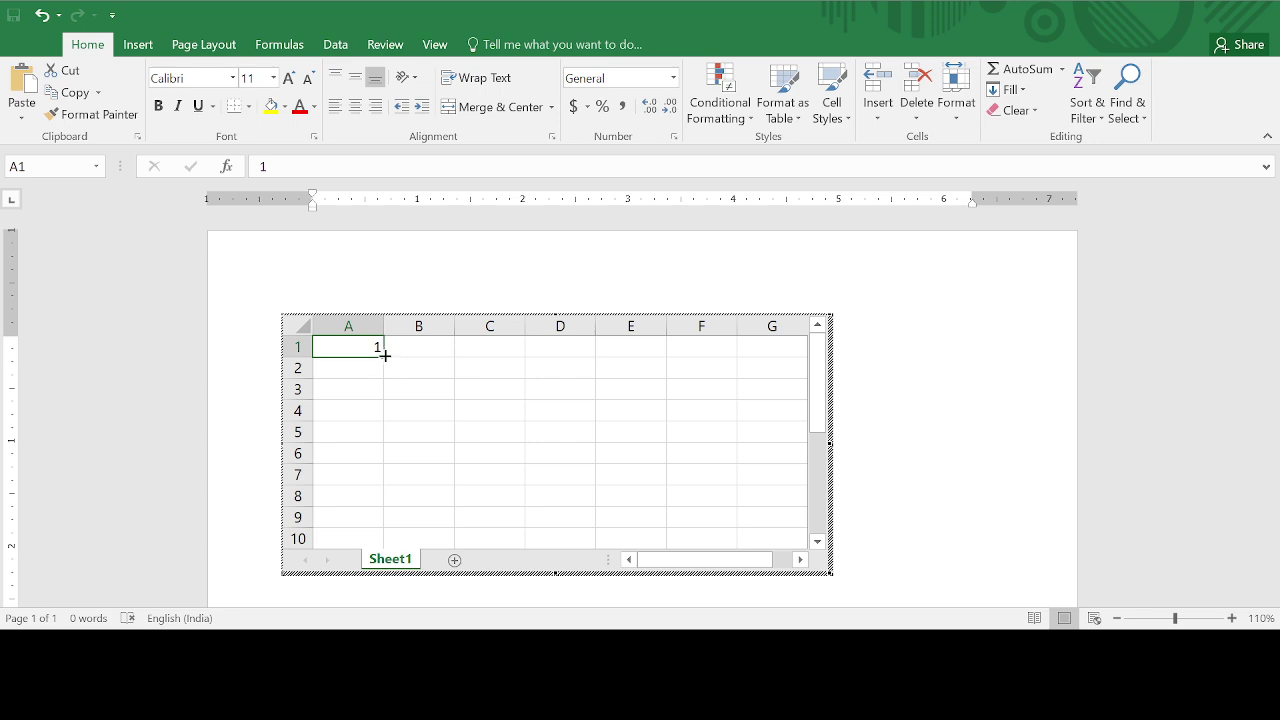
Step: Fill column A from A1 down to A8 as a number series from 1 to 8, and undo the fill
left_click_drag(385, 354, 391, 505)
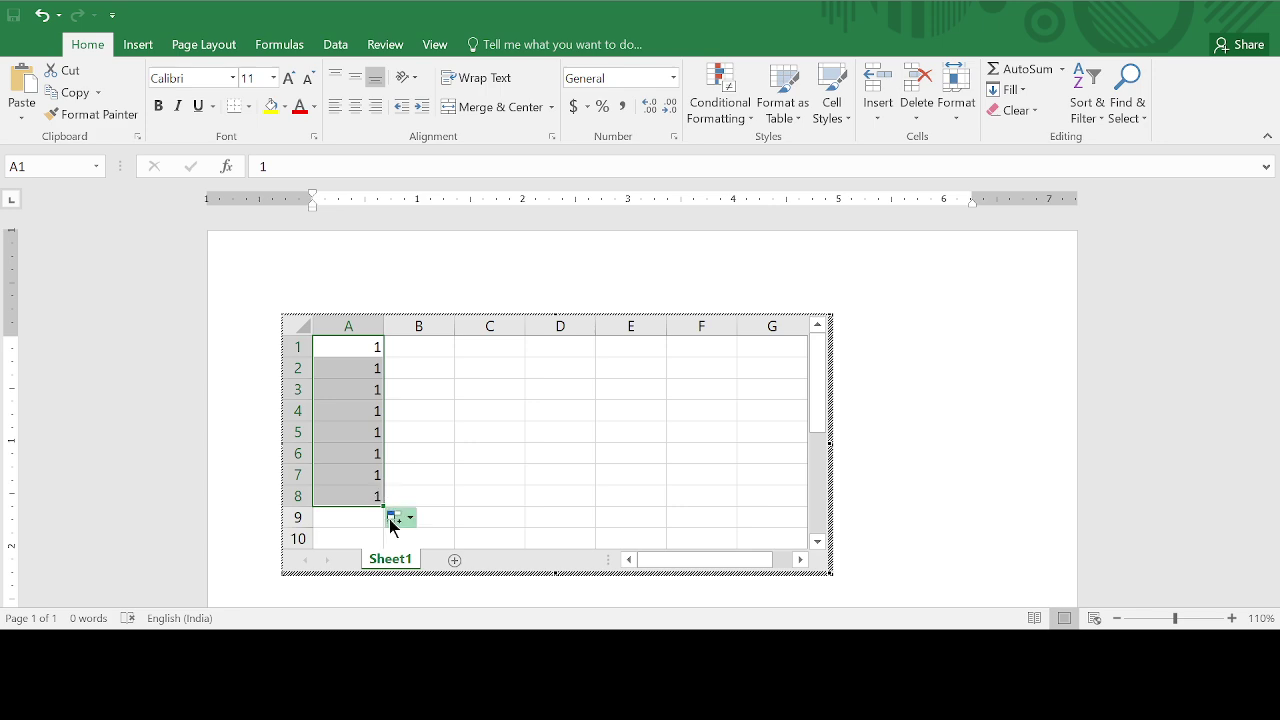
left_click(453, 442)
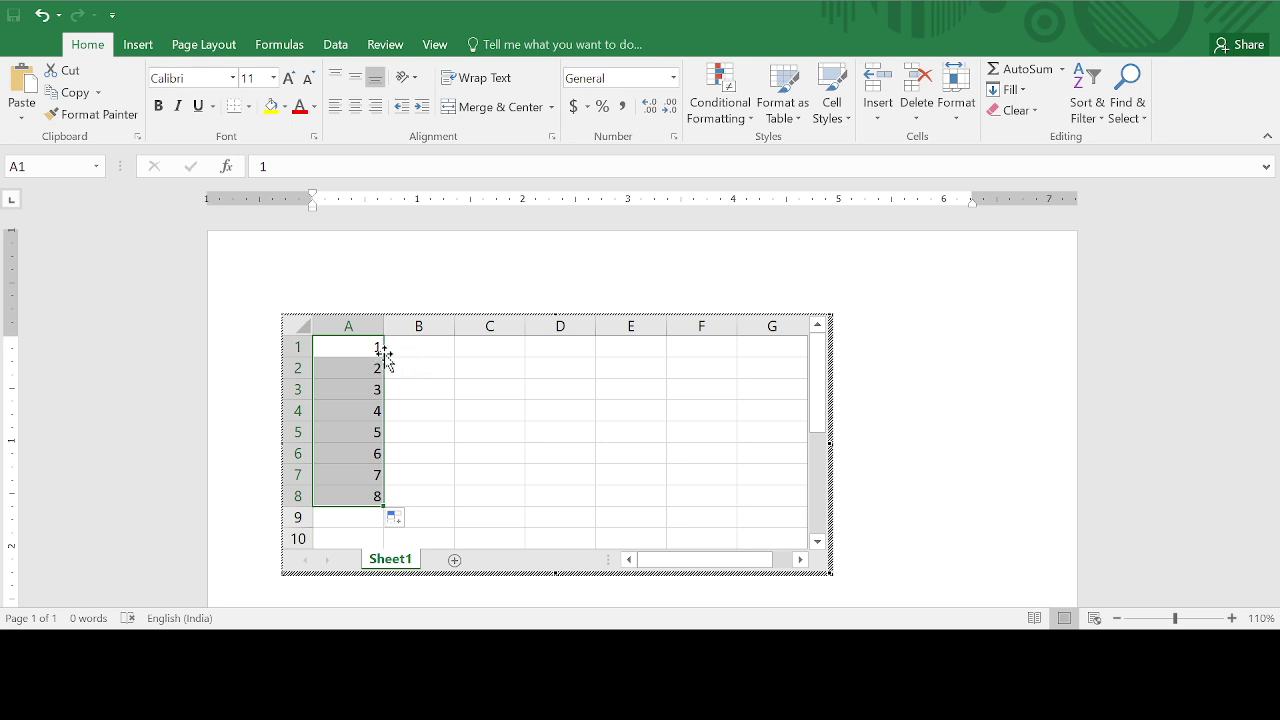
key("ctrl+z")
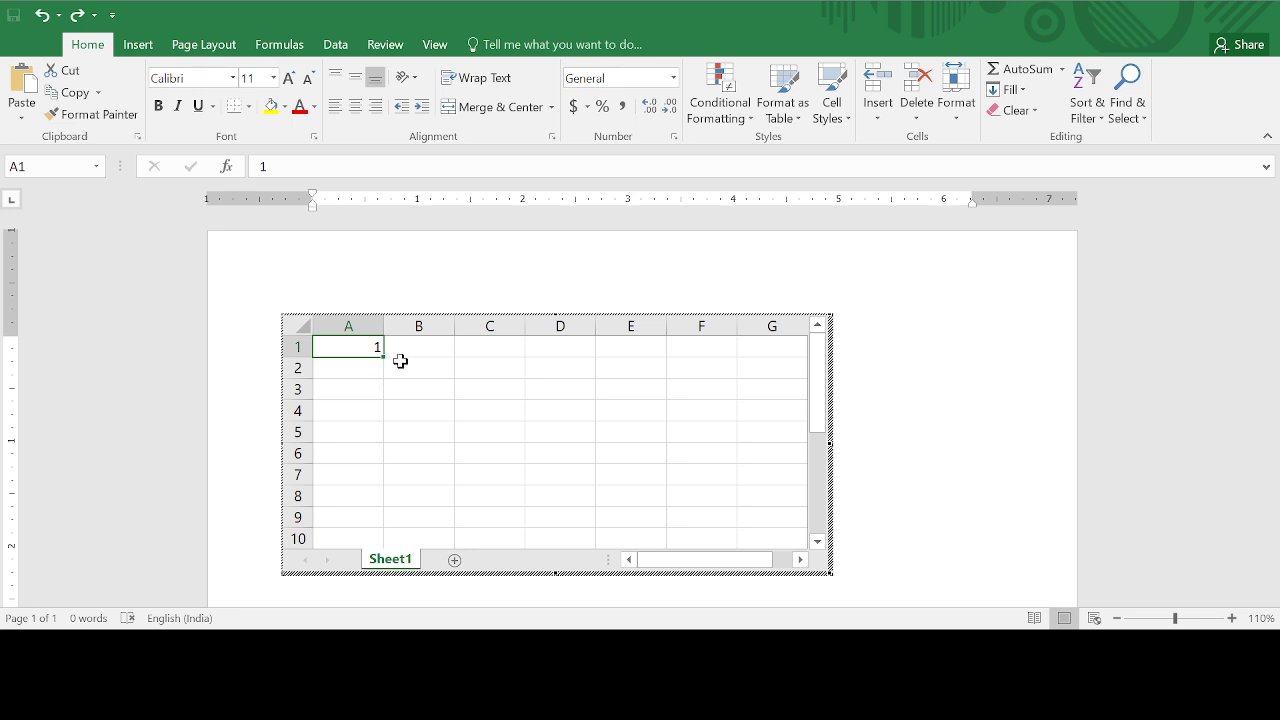
Step: Enter 3 in cell B1 and 5 in cell C1 of the embedded spreadsheet
left_click(410, 346)
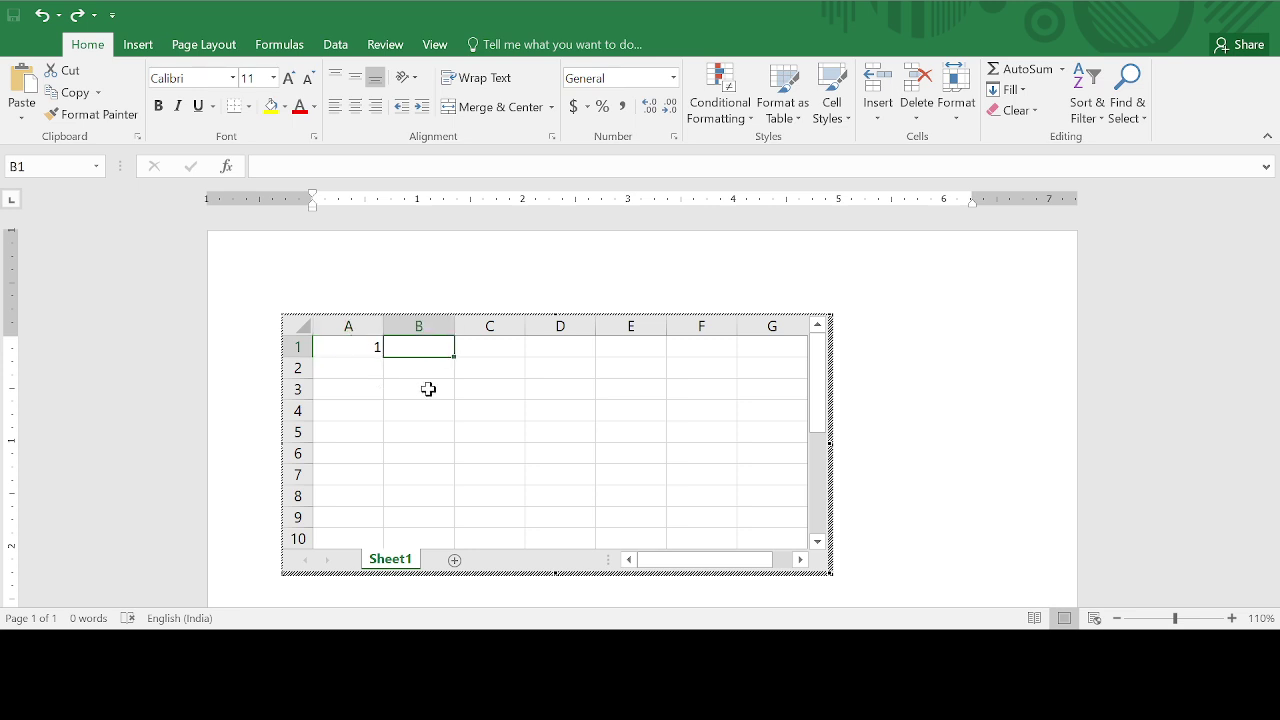
type("3")
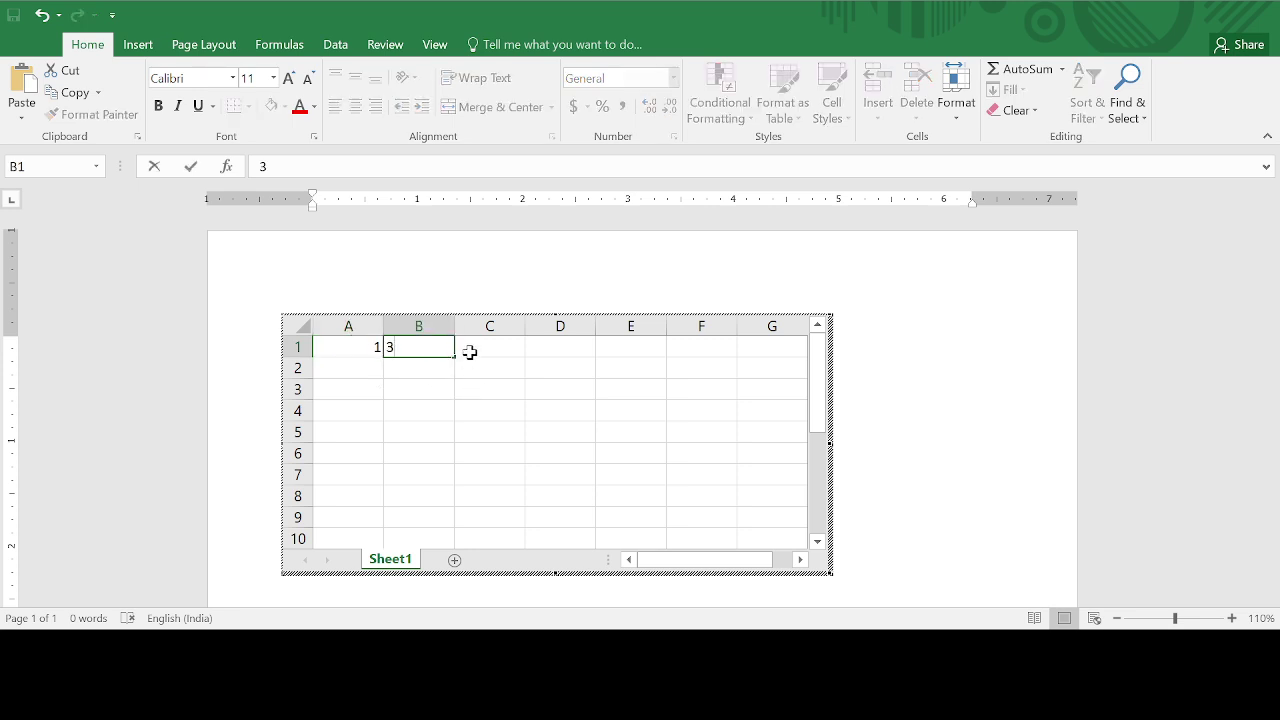
left_click(469, 351)
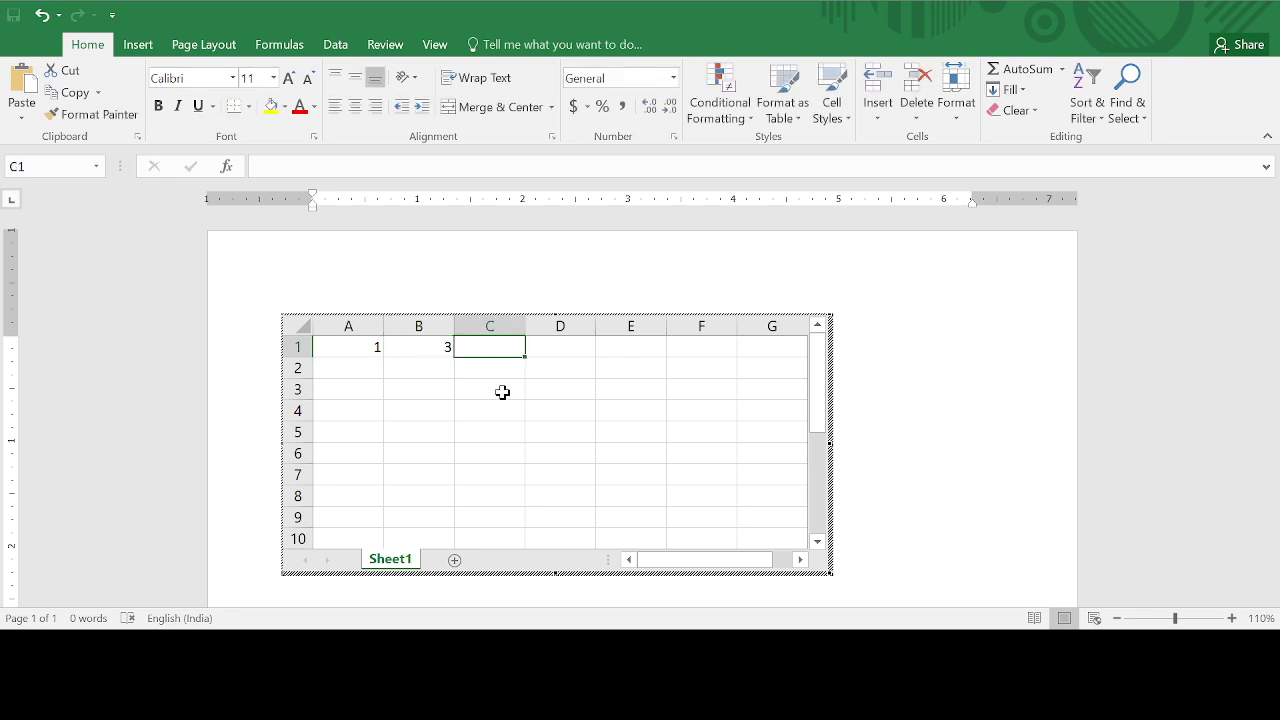
type("5")
Step: Select cells A1 to C1 and extend their odd-number series across the row to G1
left_click(373, 347)
left_click_drag(389, 355, 495, 350)
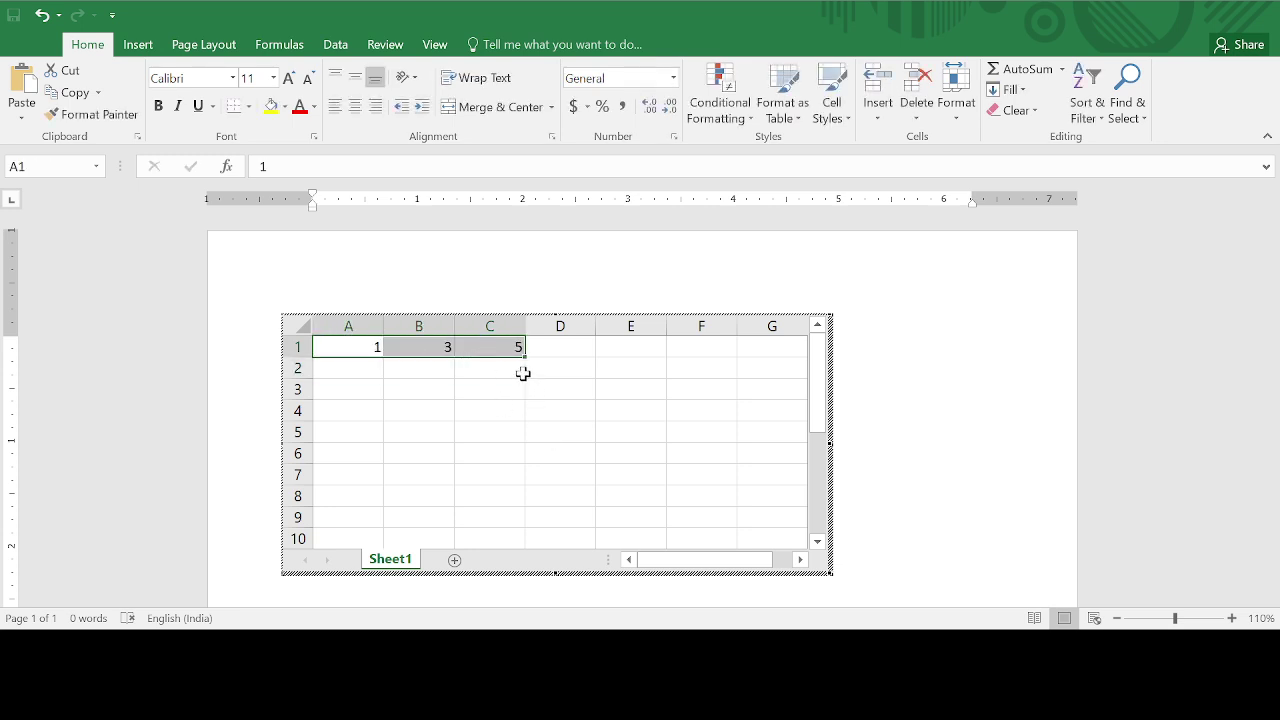
left_click_drag(527, 358, 784, 365)
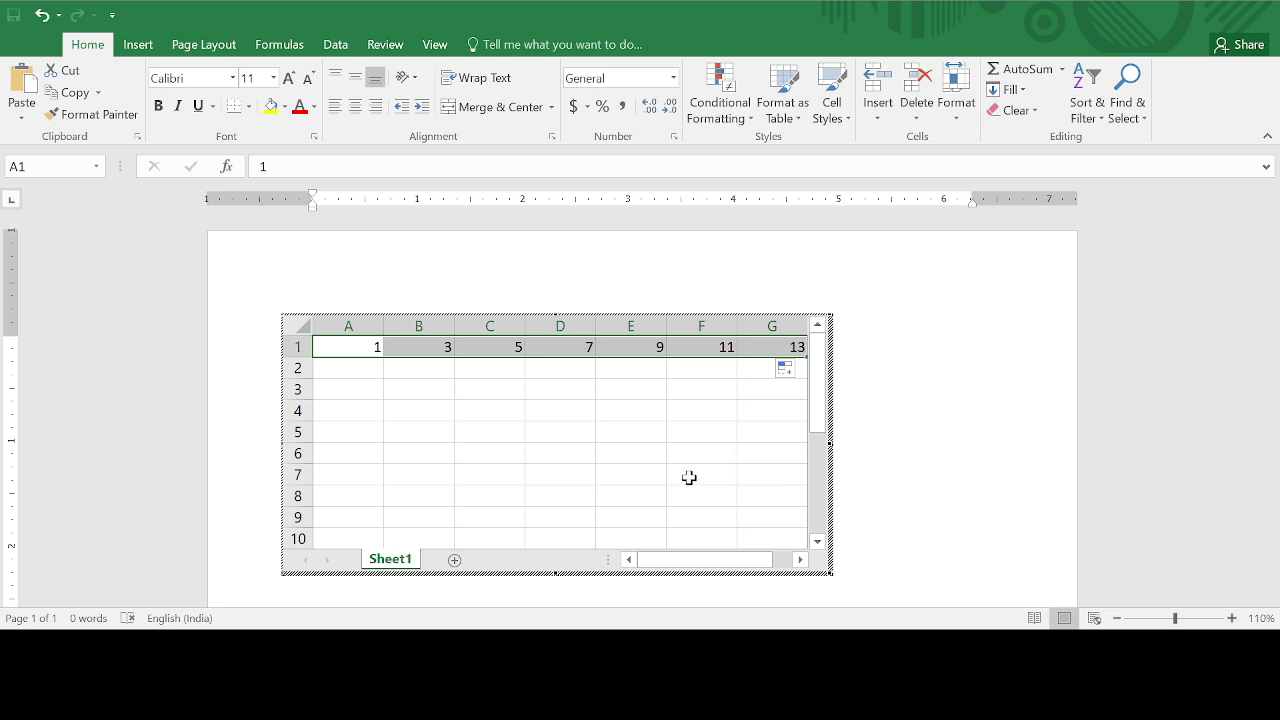
Step: Undo the series fill, the cell entries and the embedded spreadsheet's insertion until the page is blank
key("ctrl+z")
key("ctrl+z")
key("ctrl+z")
key("ctrl+z")
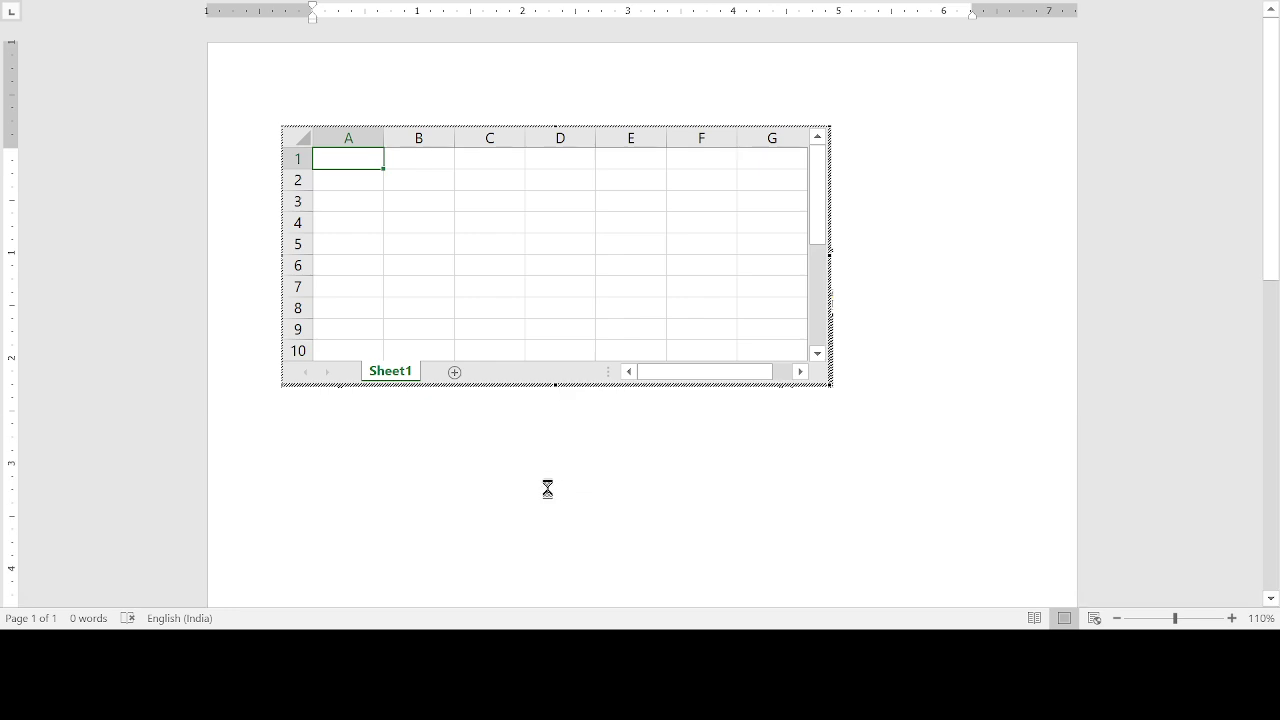
key("ctrl+z")
key("ctrl+z")
key("ctrl+z")
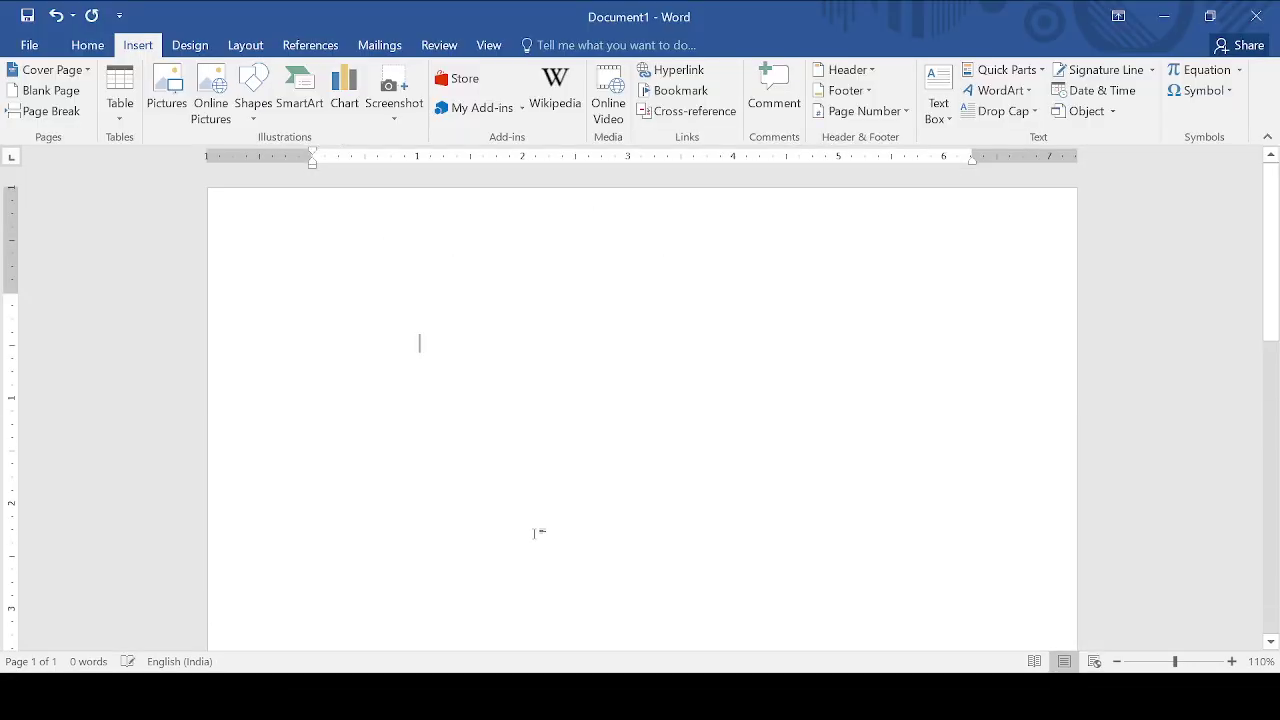
key("ctrl+z")
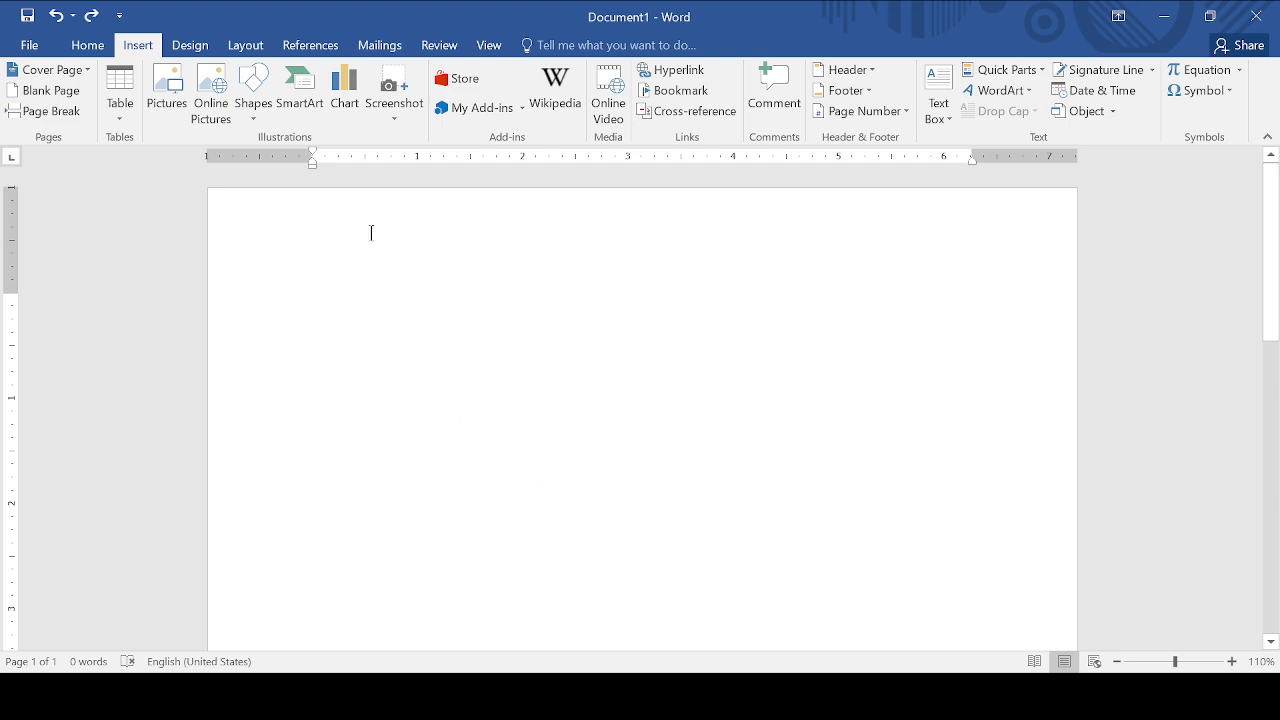
left_click(121, 114)
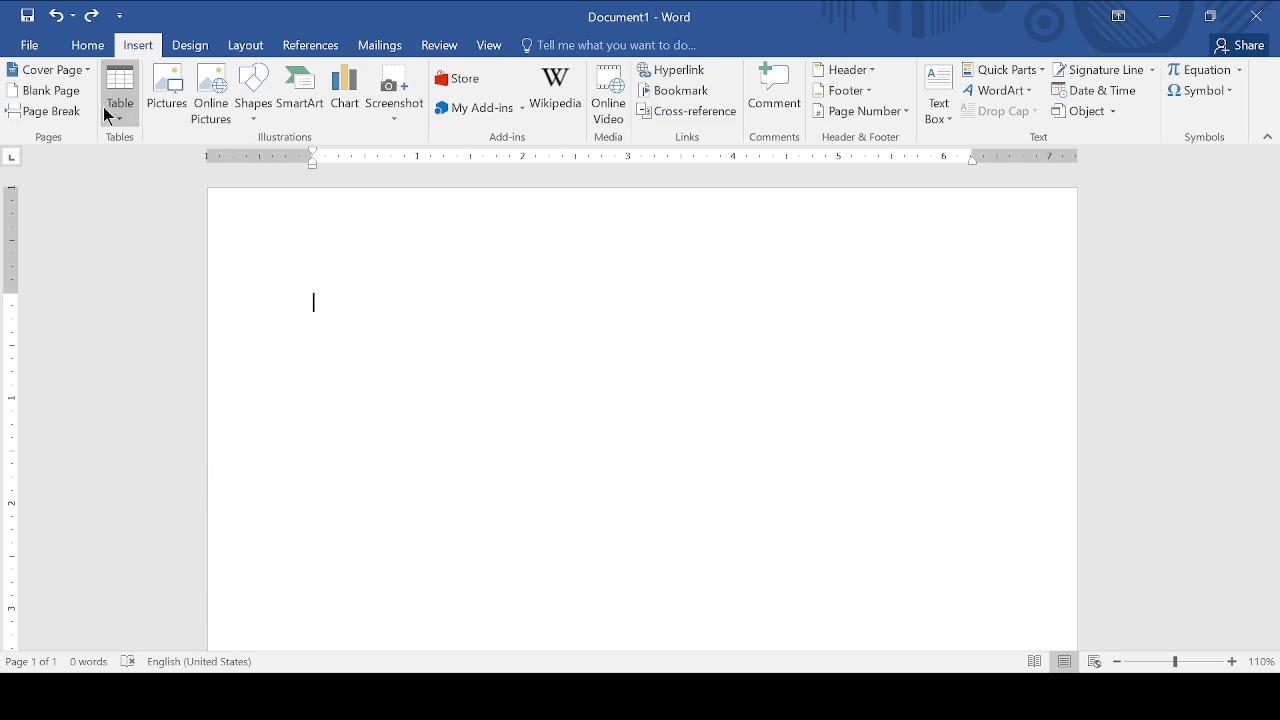
left_click(172, 108)
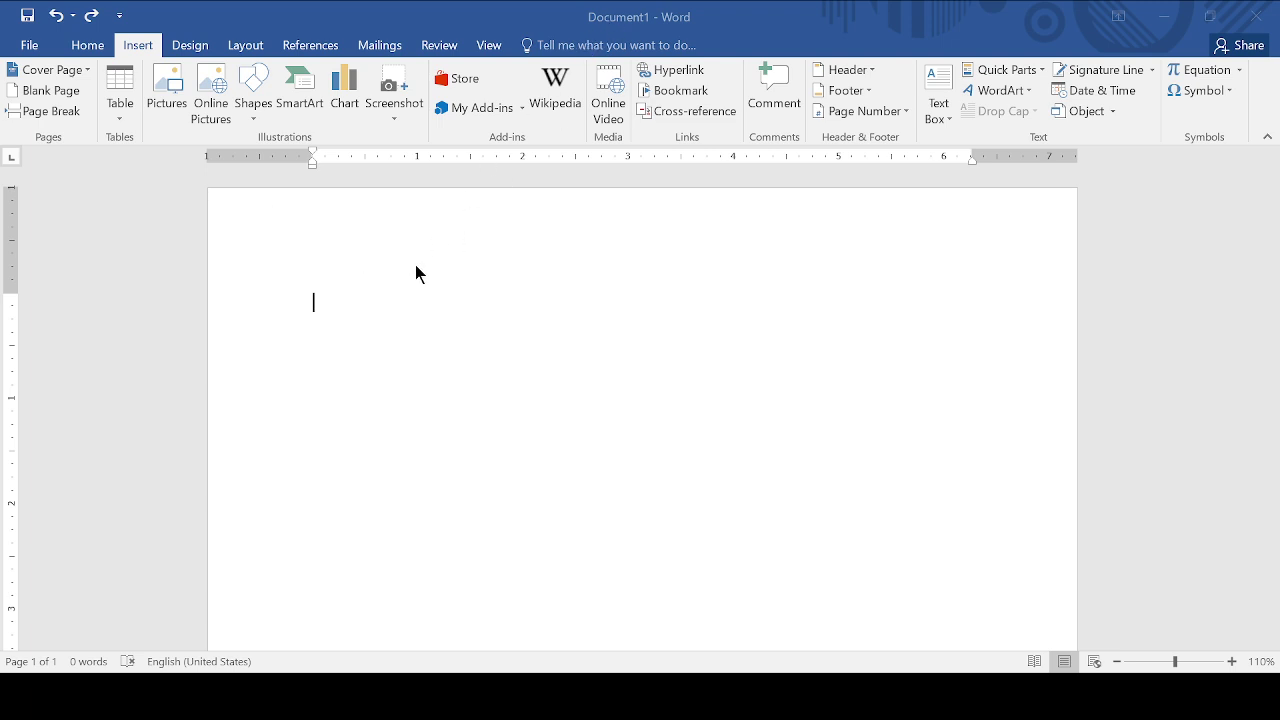
left_click(614, 25)
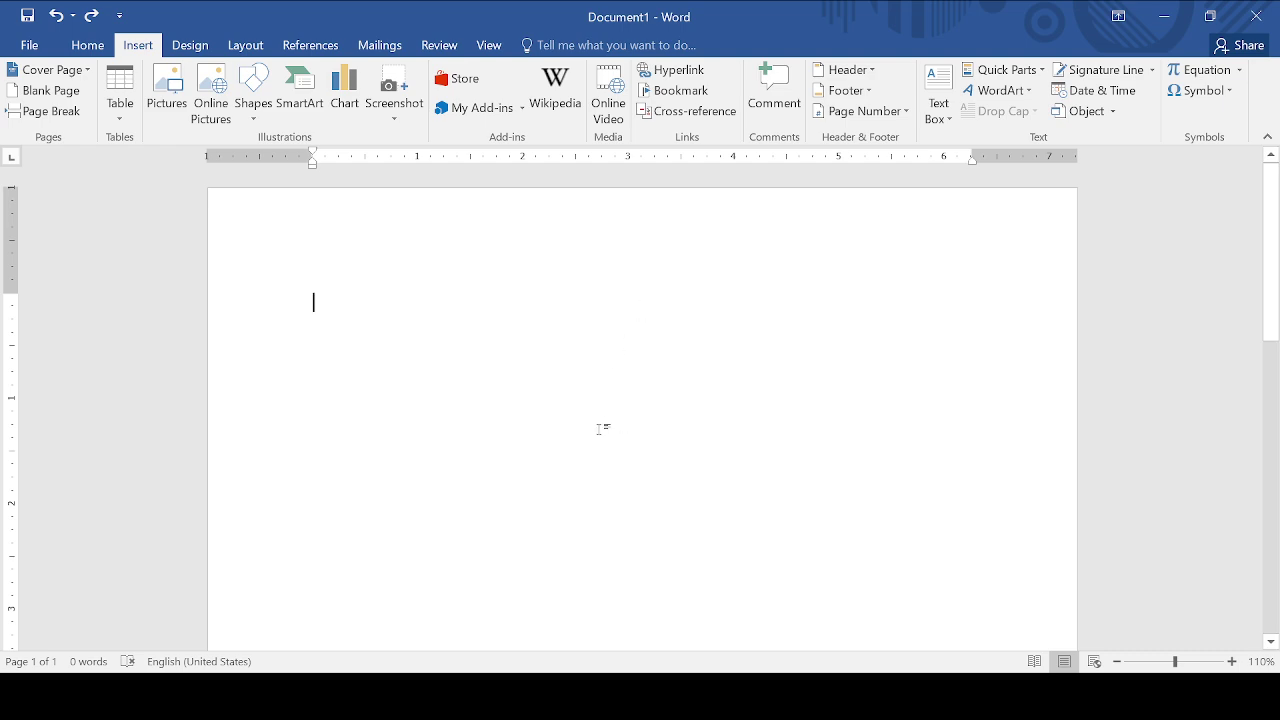